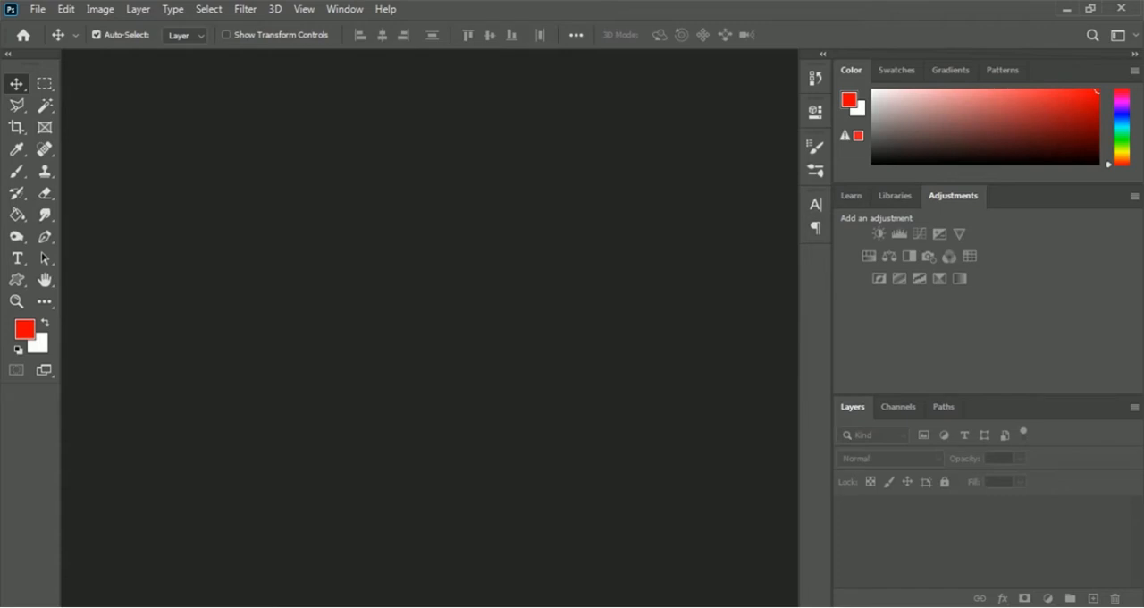
- Create a new 8 by 9 inch document at 300 pixels/inch in RGB Color with a white background
{"action": "left_click", "coordinate": [38, 9]}
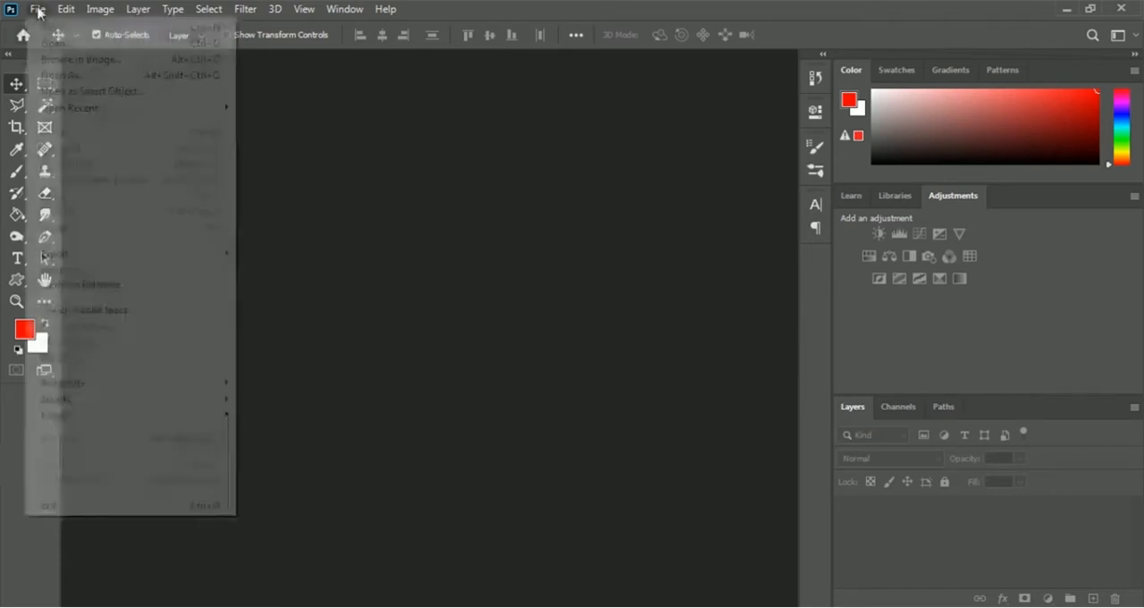
{"action": "left_click", "coordinate": [109, 28]}
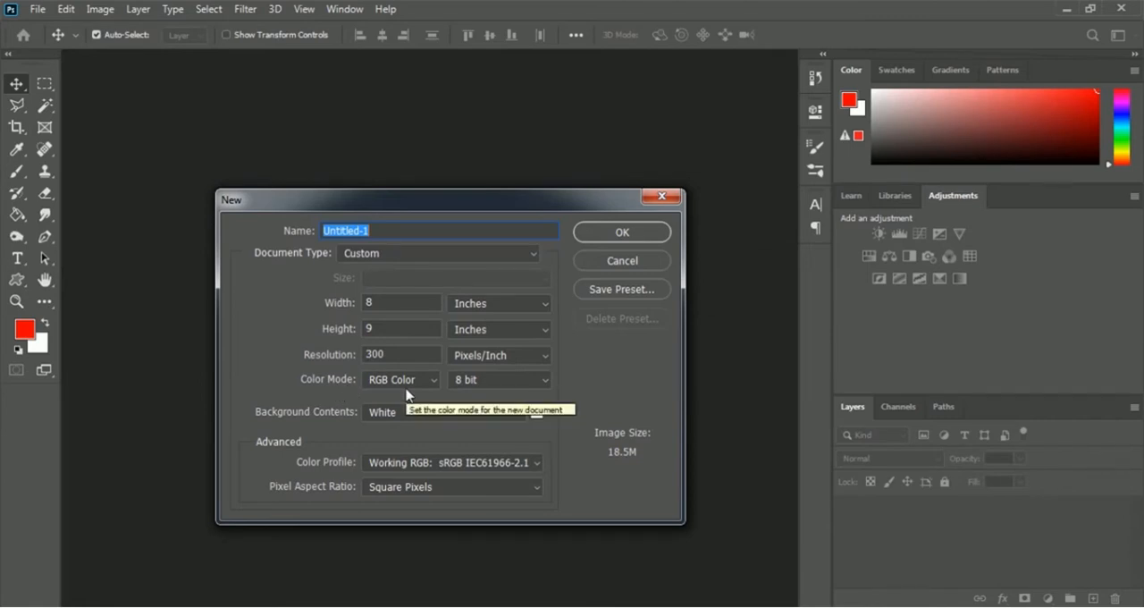
{"action": "left_click", "coordinate": [654, 237]}
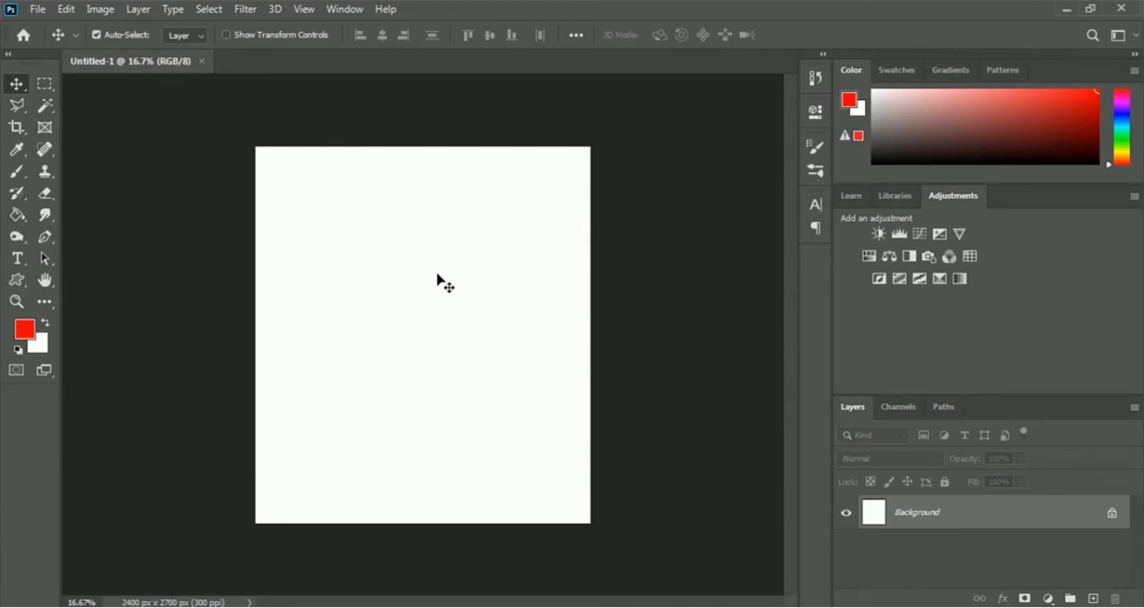
- Open the tulip image plant-bunch-flower-petal-bloom-floral-698262-pxhere.com from the 07 Mug Design folder
{"action": "left_click", "coordinate": [41, 10]}
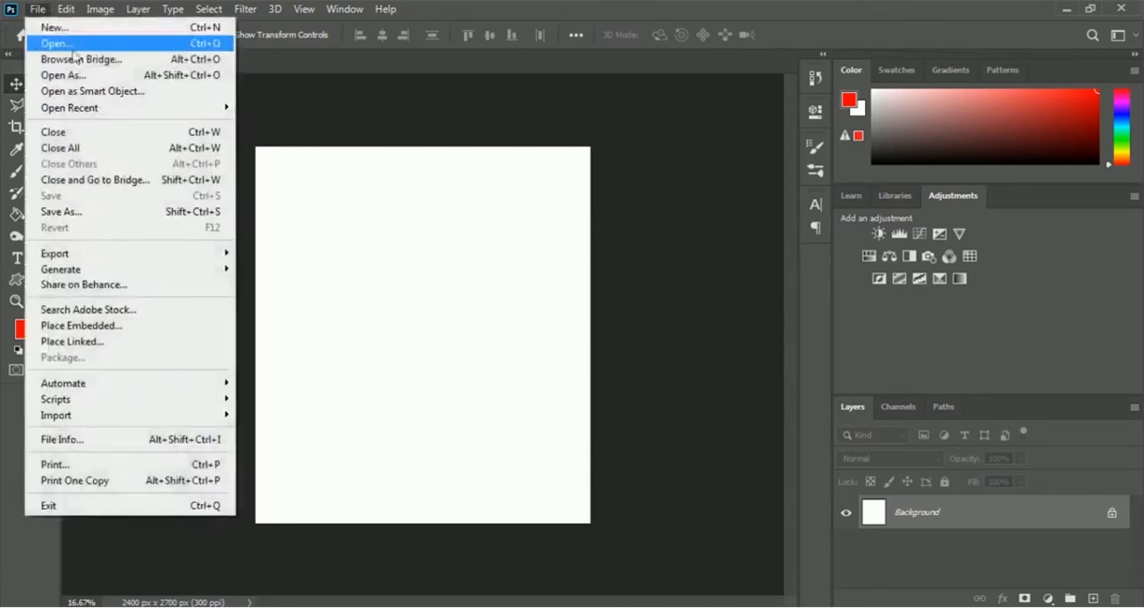
{"action": "left_click", "coordinate": [101, 45]}
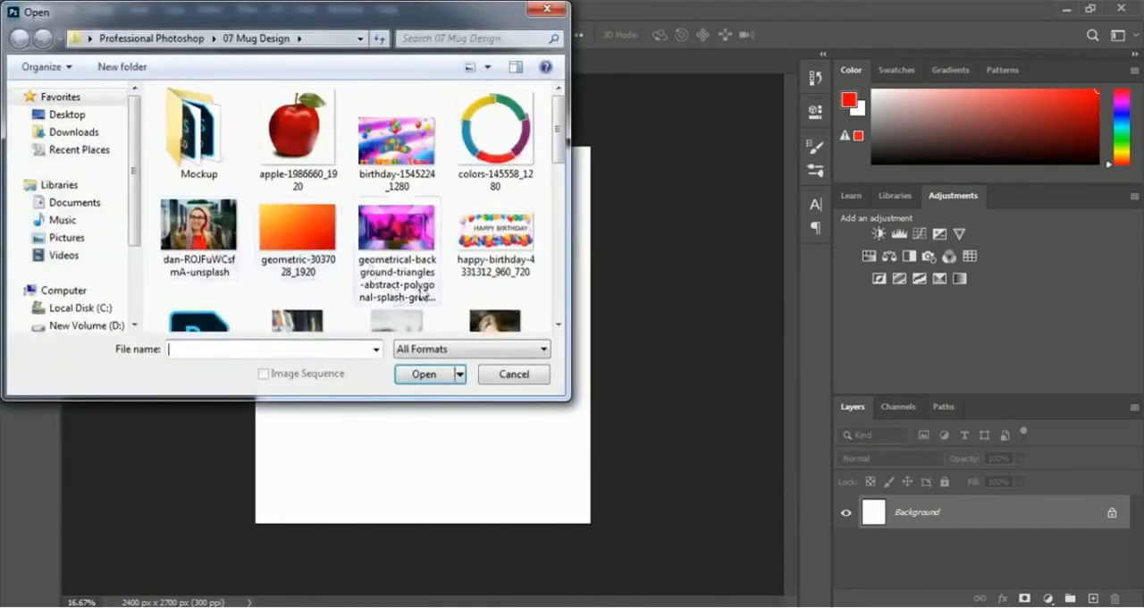
{"action": "left_click_drag", "start_coordinate": [561, 135], "coordinate": [562, 226]}
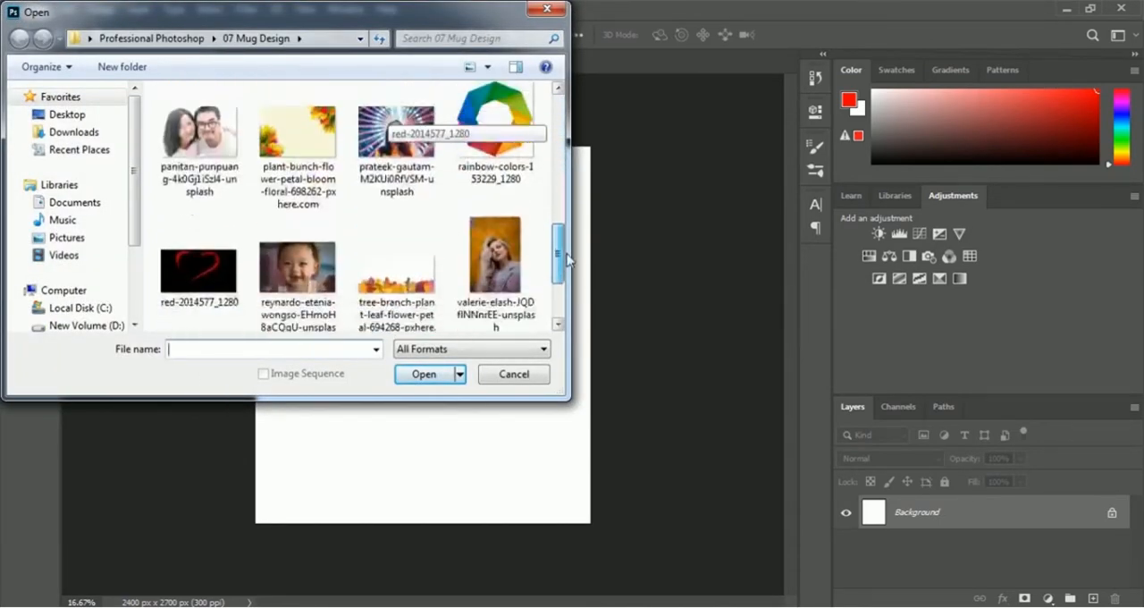
{"action": "left_click", "coordinate": [308, 185]}
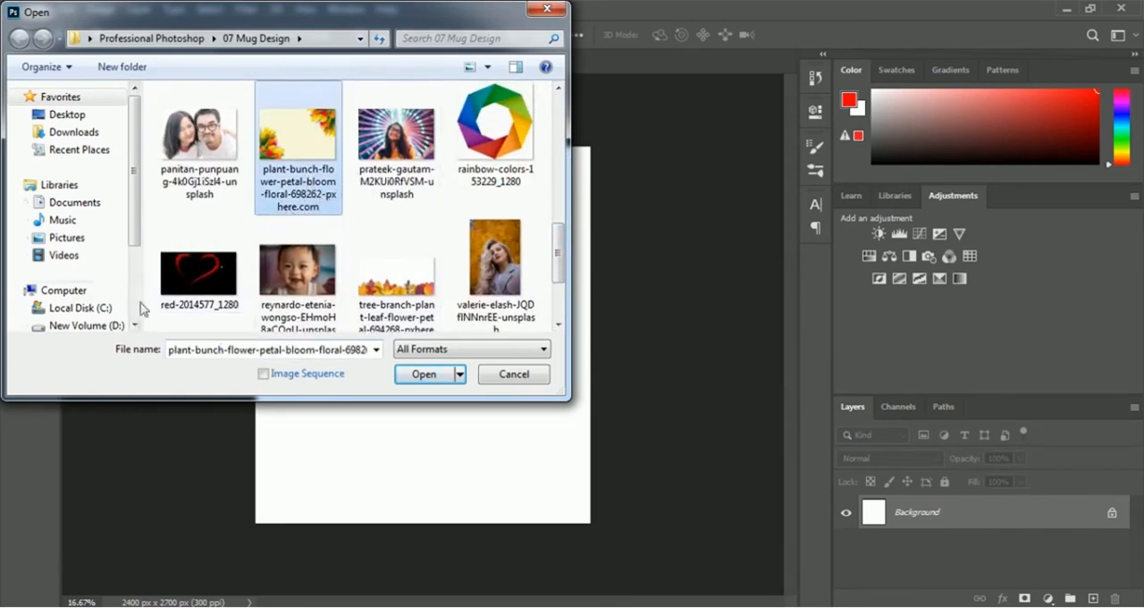
{"action": "left_click", "coordinate": [420, 373]}
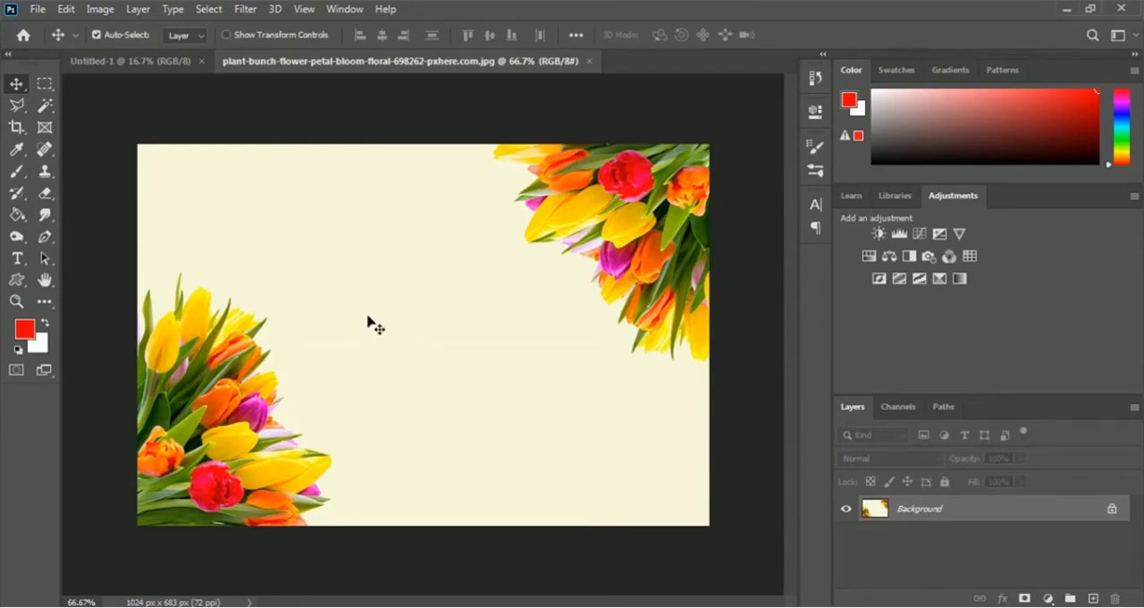
- Select the upper-right tulip bunch with the Quick Selection tool and isolate it with a layer mask
{"action": "left_click", "coordinate": [46, 107]}
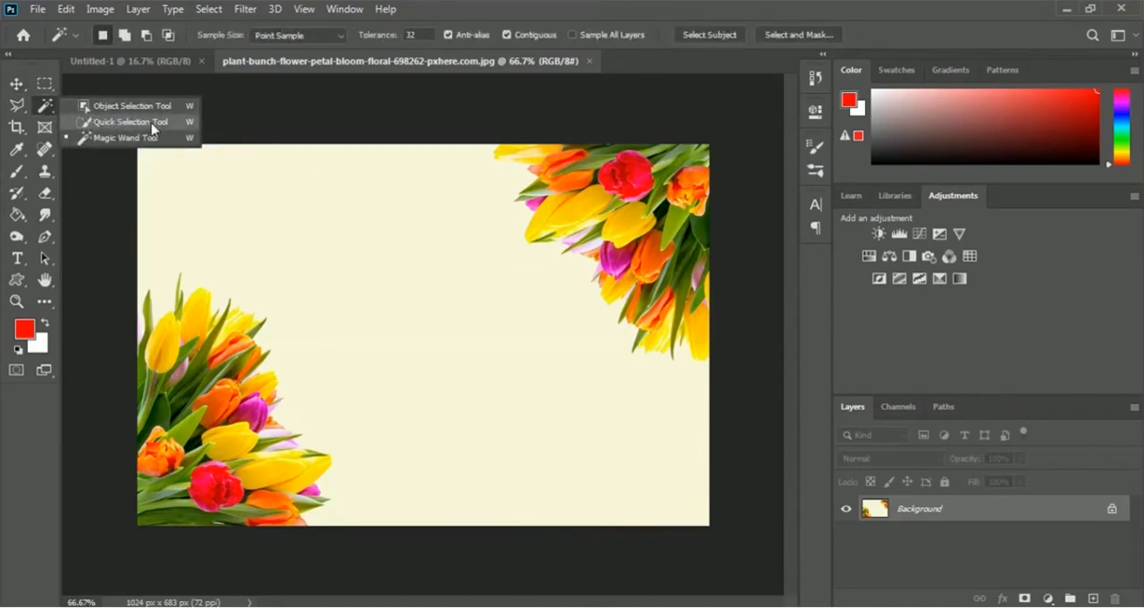
{"action": "left_click", "coordinate": [123, 123]}
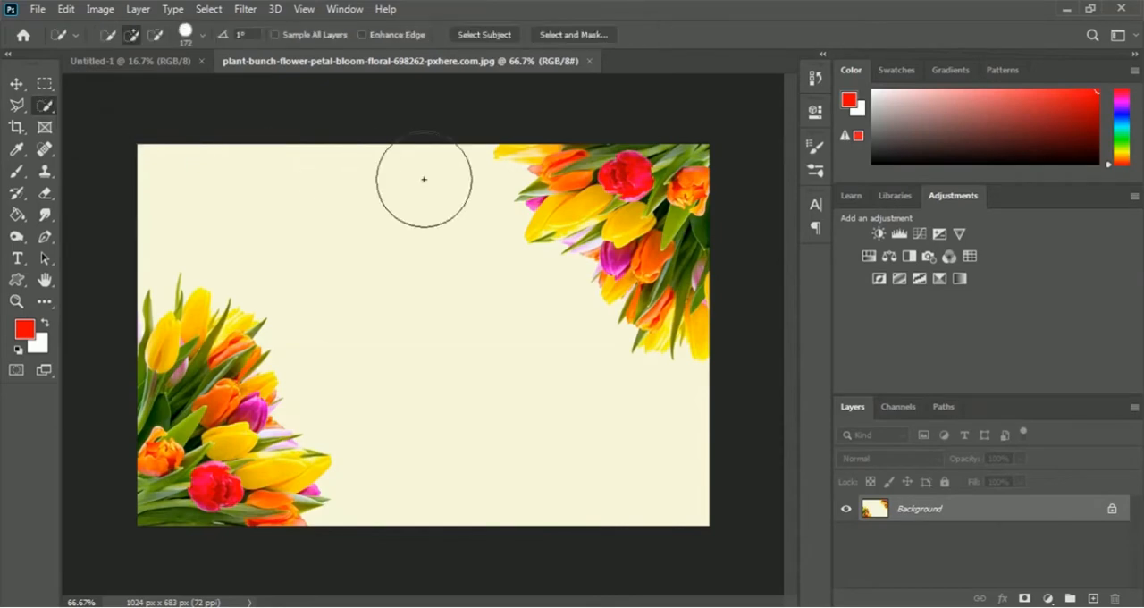
{"action": "left_click_drag", "start_coordinate": [591, 160], "coordinate": [639, 228]}
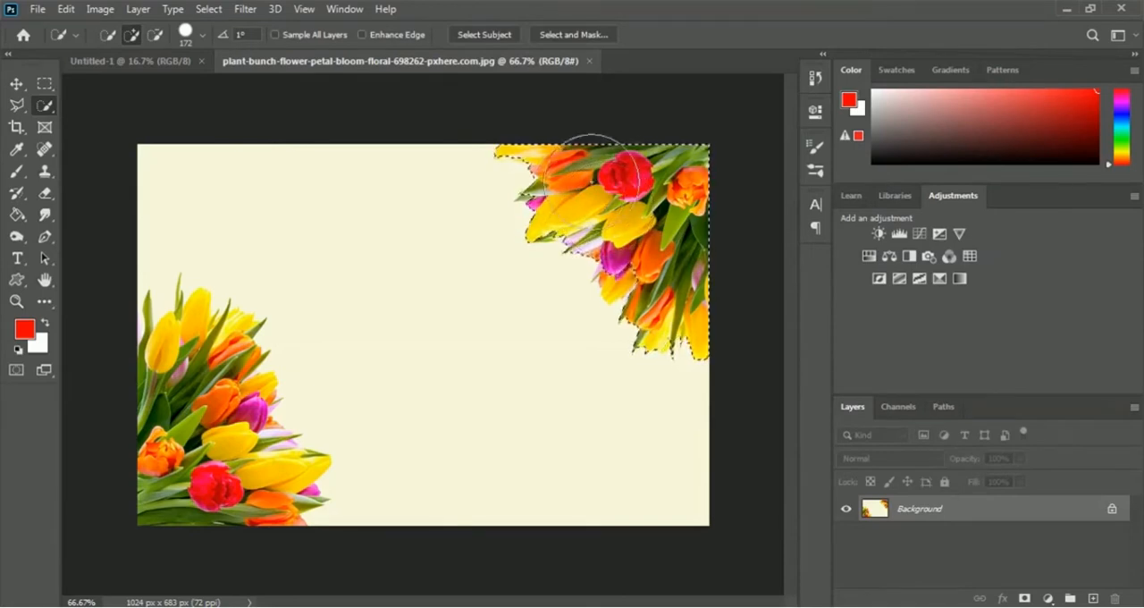
{"action": "left_click", "coordinate": [1026, 598]}
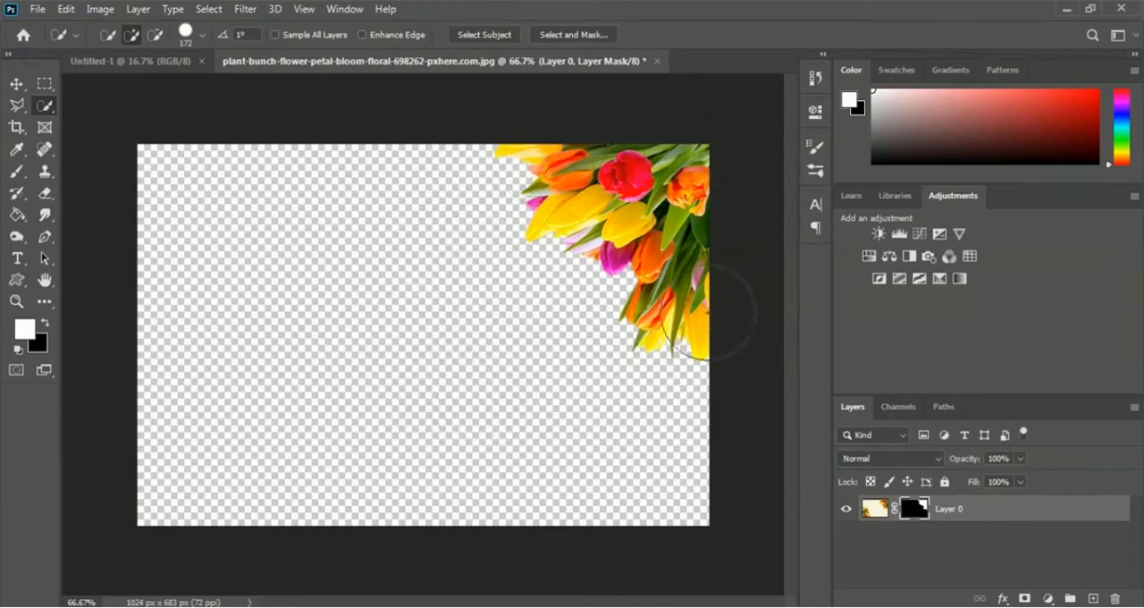
- Convert the masked tulip layer to a smart object and move it into the Untitled-1 document
{"action": "right_click", "coordinate": [950, 514]}
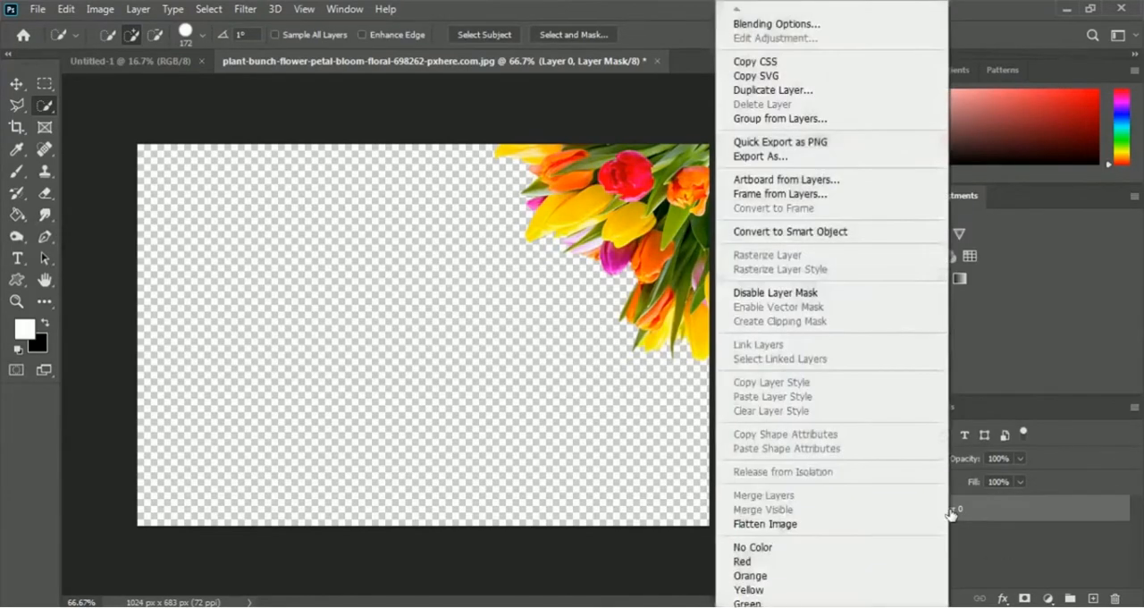
{"action": "left_click", "coordinate": [823, 234]}
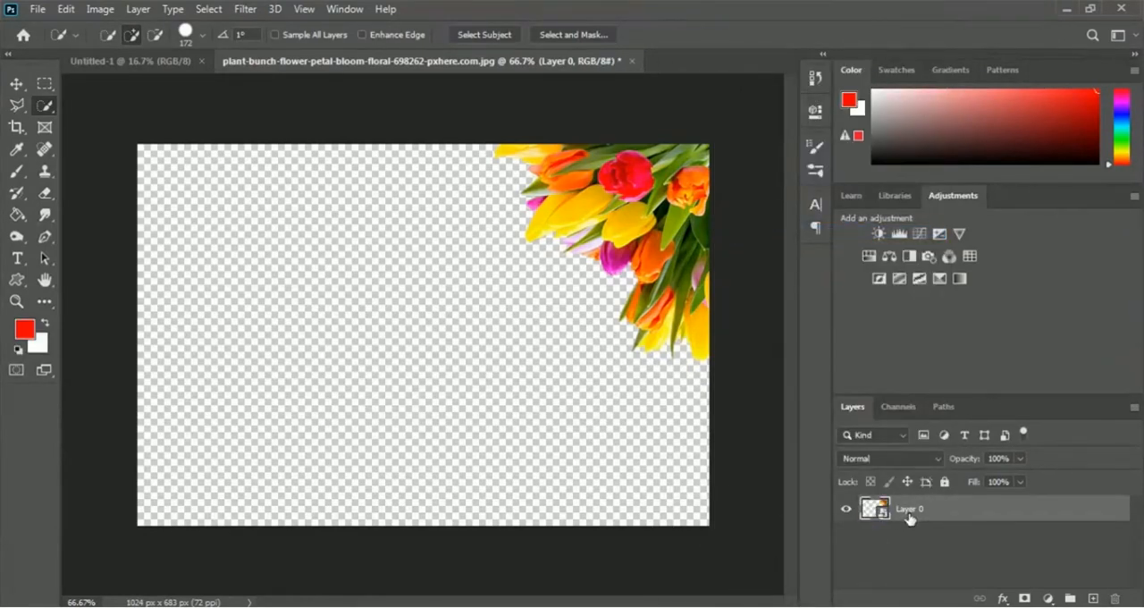
{"action": "left_click", "coordinate": [16, 83]}
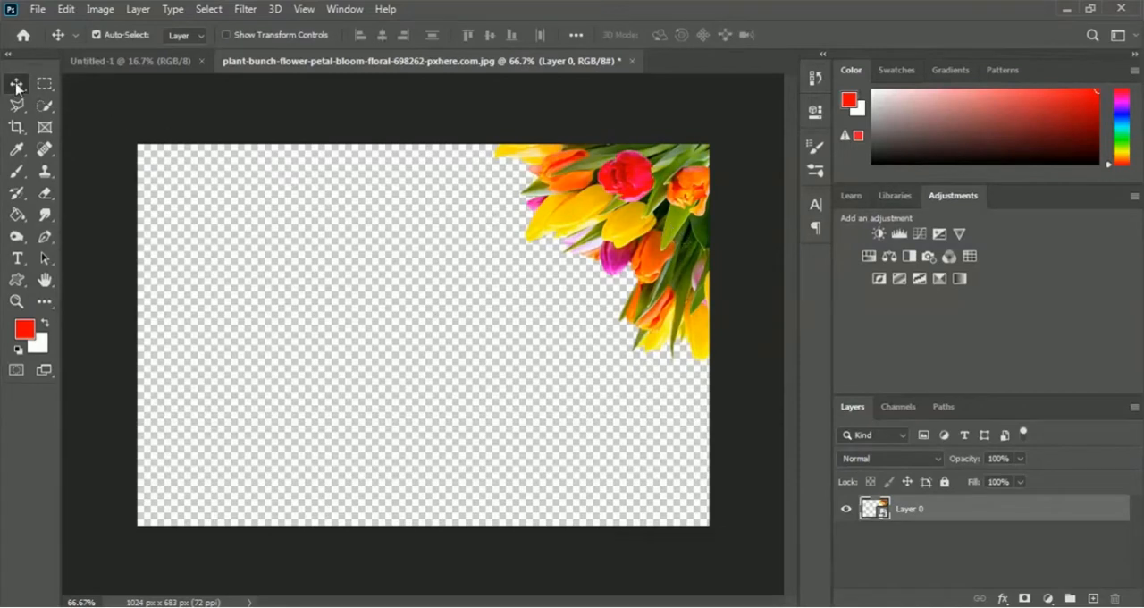
{"action": "left_click_drag", "start_coordinate": [647, 222], "coordinate": [478, 255]}
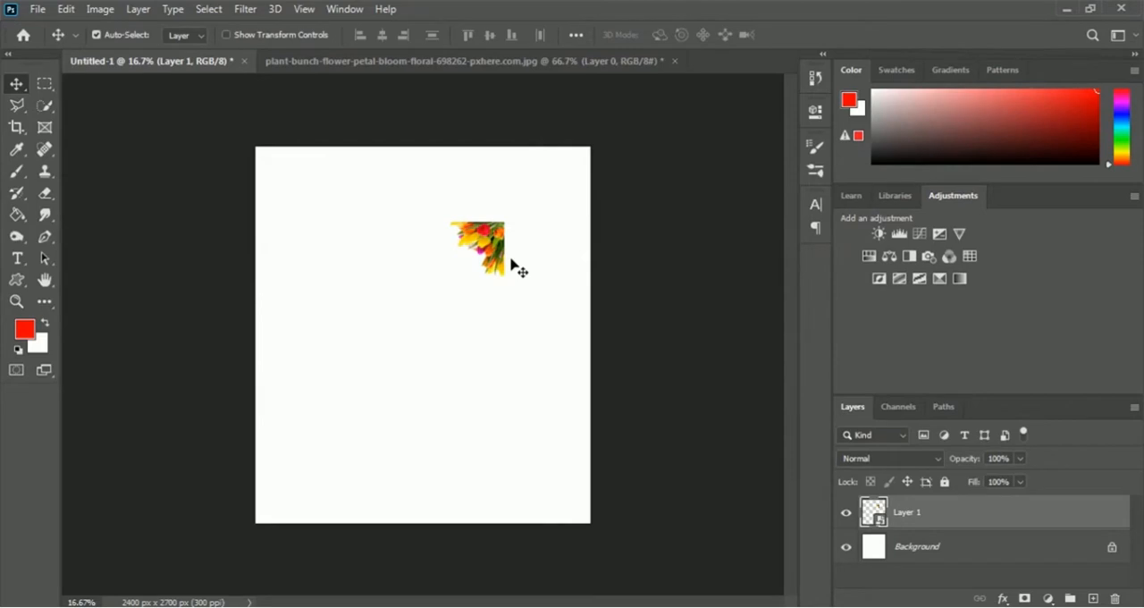
- Rotate the tulips about 180°, scale them to about 37% width and 35% height, and place them in the canvas's upper-right area
{"action": "key", "text": "ctrl+t"}
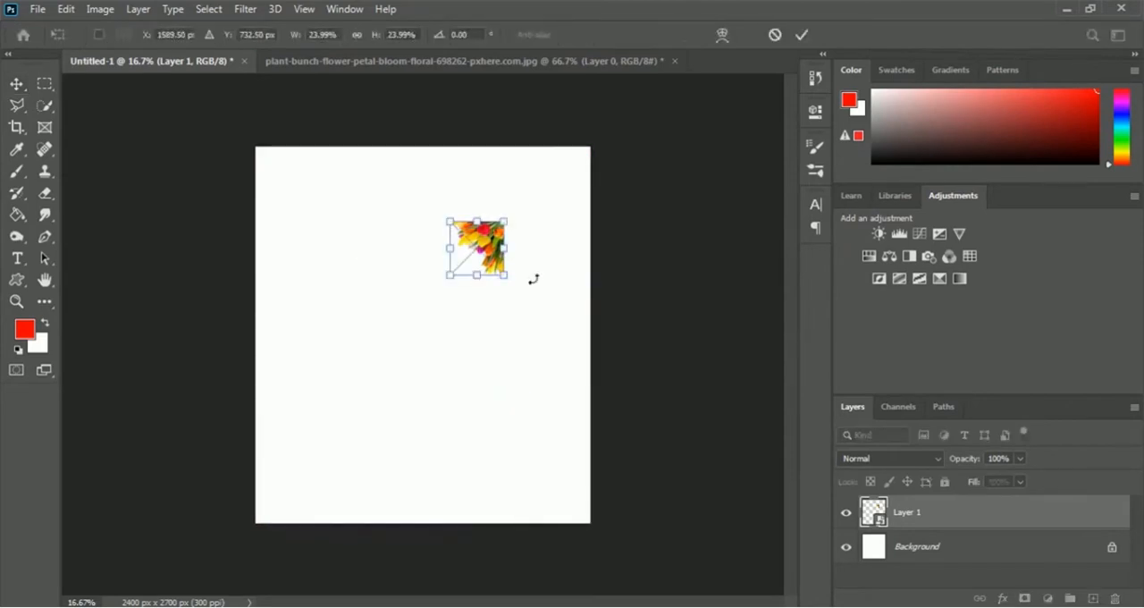
{"action": "left_click_drag", "start_coordinate": [524, 307], "coordinate": [296, 131]}
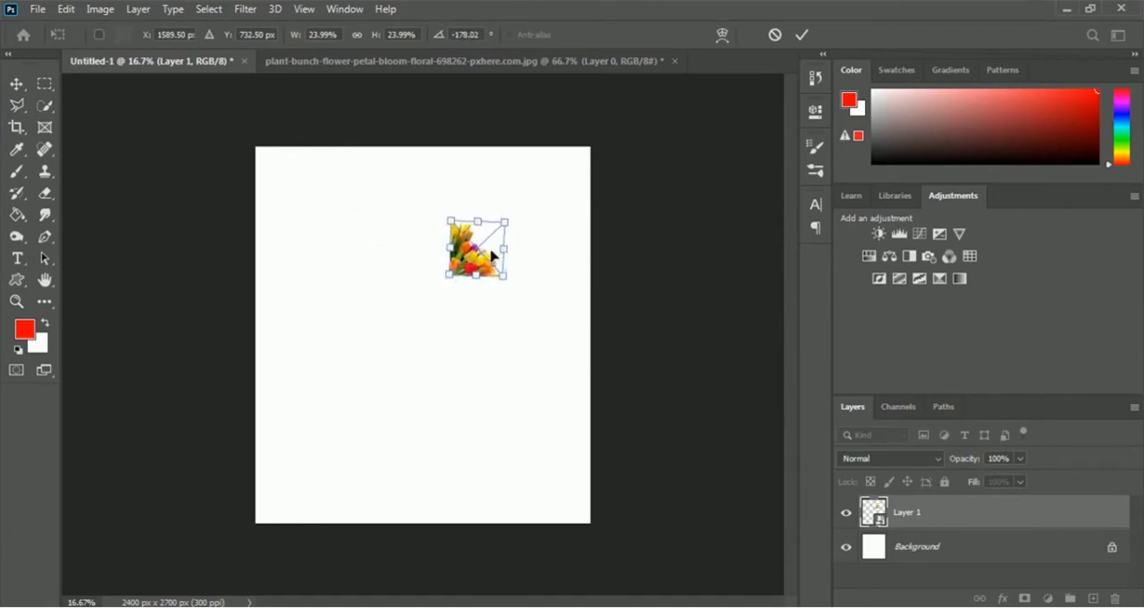
{"action": "left_click_drag", "start_coordinate": [492, 246], "coordinate": [528, 239]}
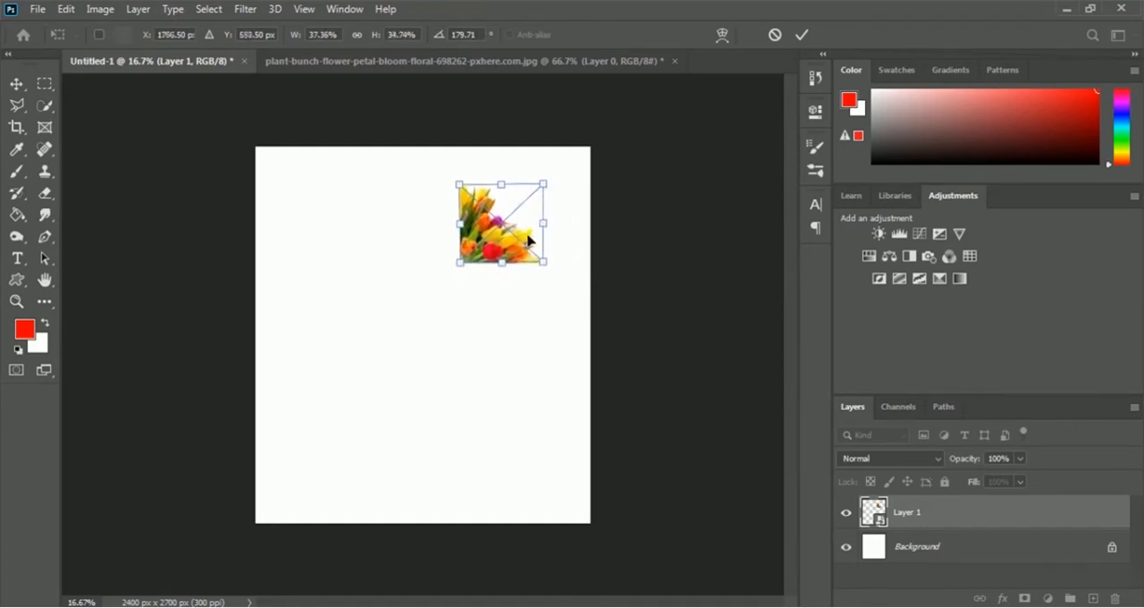
{"action": "left_click", "coordinate": [802, 35]}
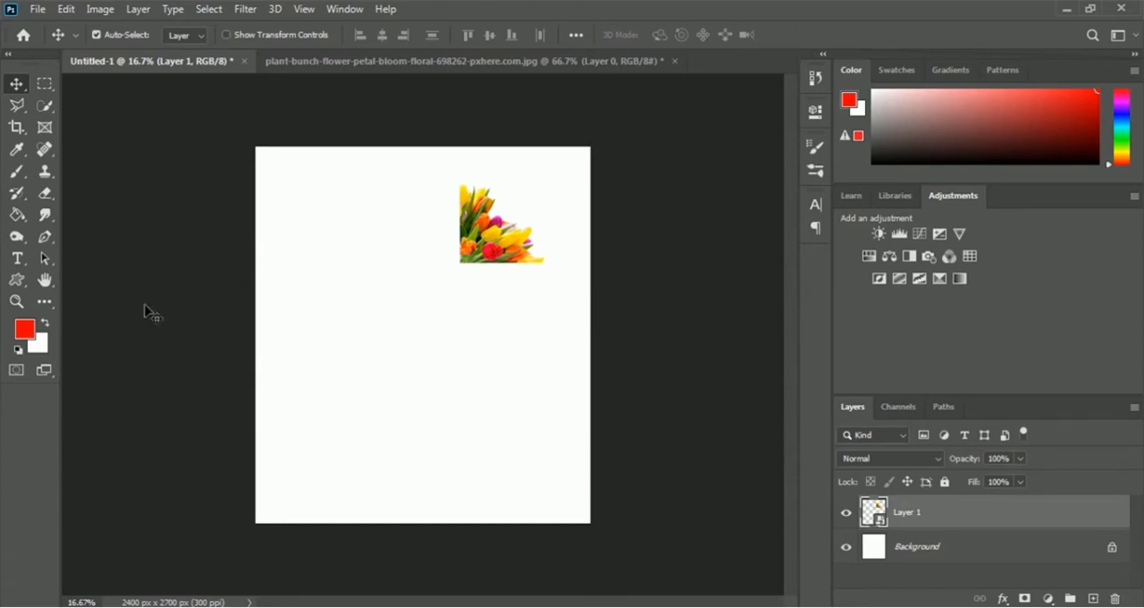
- Draw a red-filled ellipse about 1310 by 1220 px with a yellow-green stroke in the upper middle of the canvas, overlapping the tulips
{"action": "left_click", "coordinate": [19, 281]}
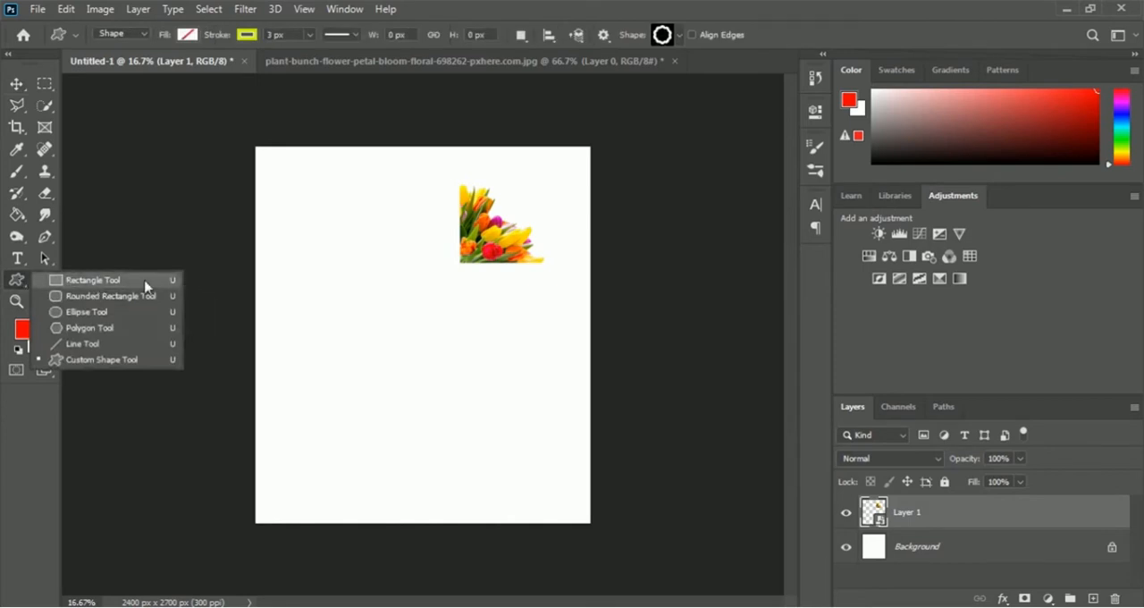
{"action": "left_click", "coordinate": [101, 317]}
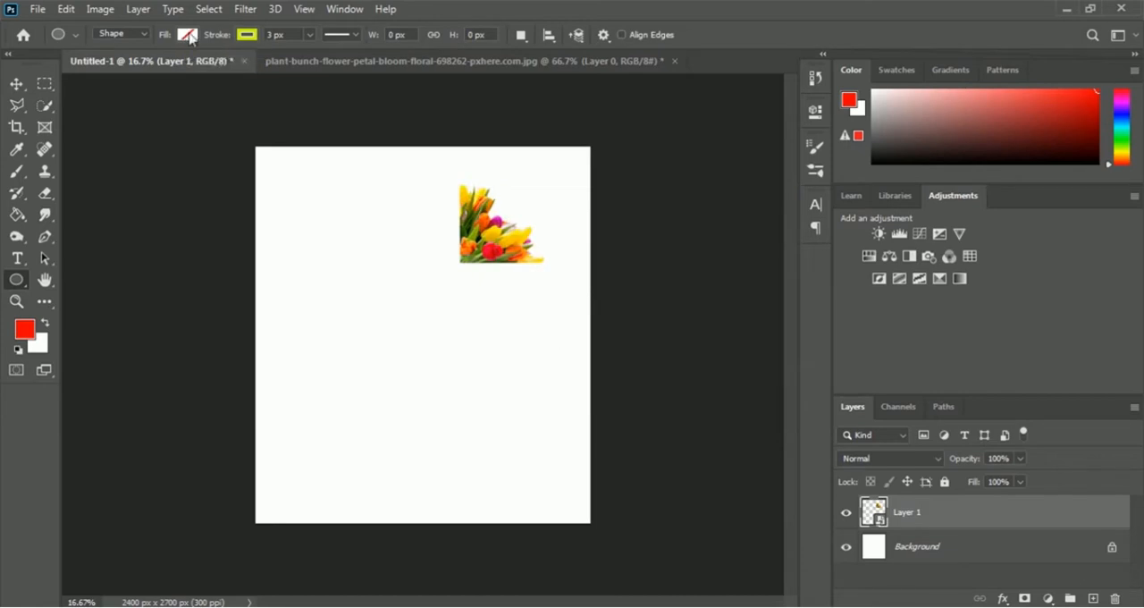
{"action": "left_click", "coordinate": [188, 35]}
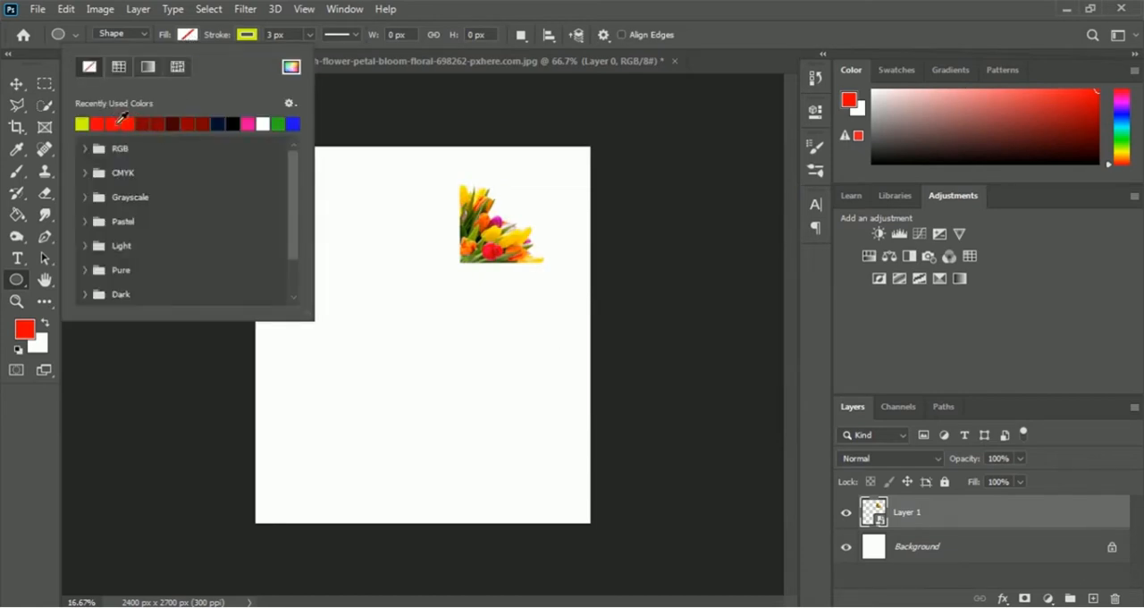
{"action": "left_click", "coordinate": [120, 123]}
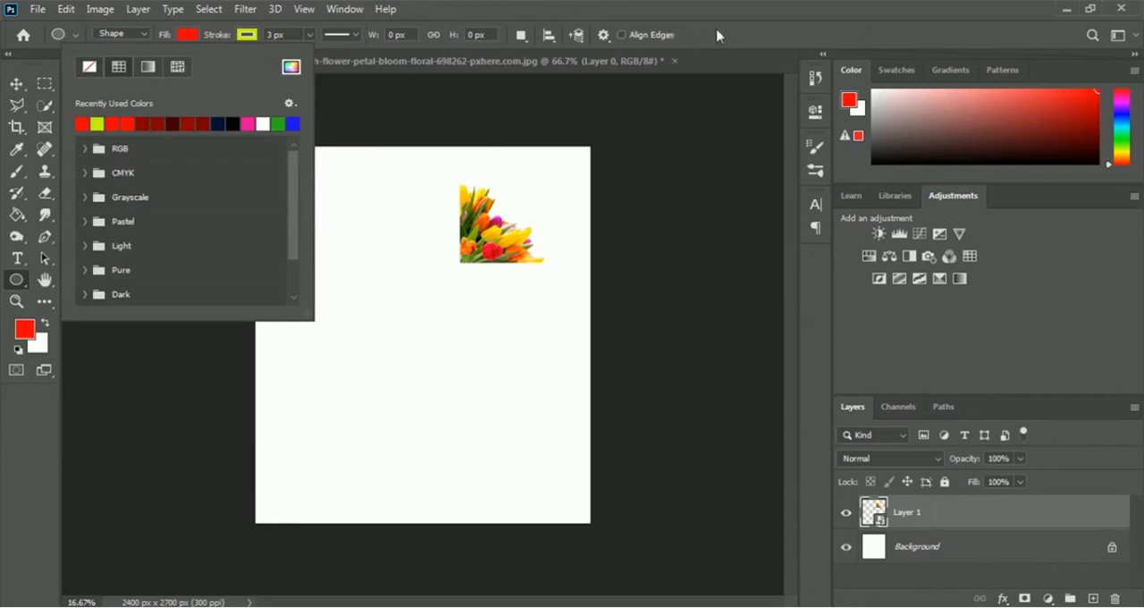
{"action": "double_click", "coordinate": [271, 34]}
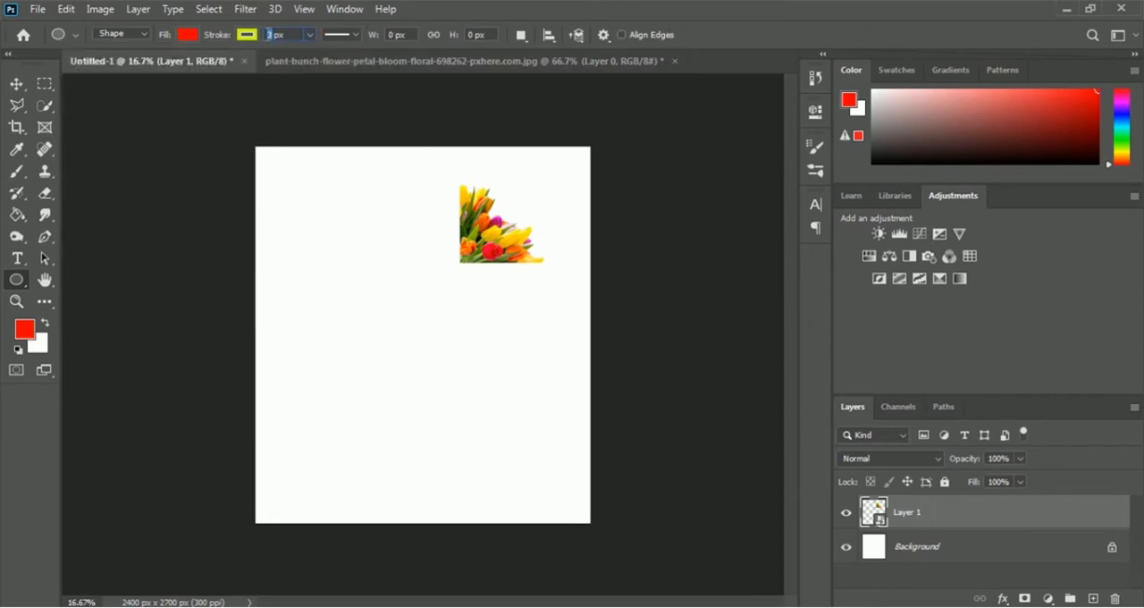
{"action": "type", "text": "15"}
{"action": "left_click", "coordinate": [250, 38]}
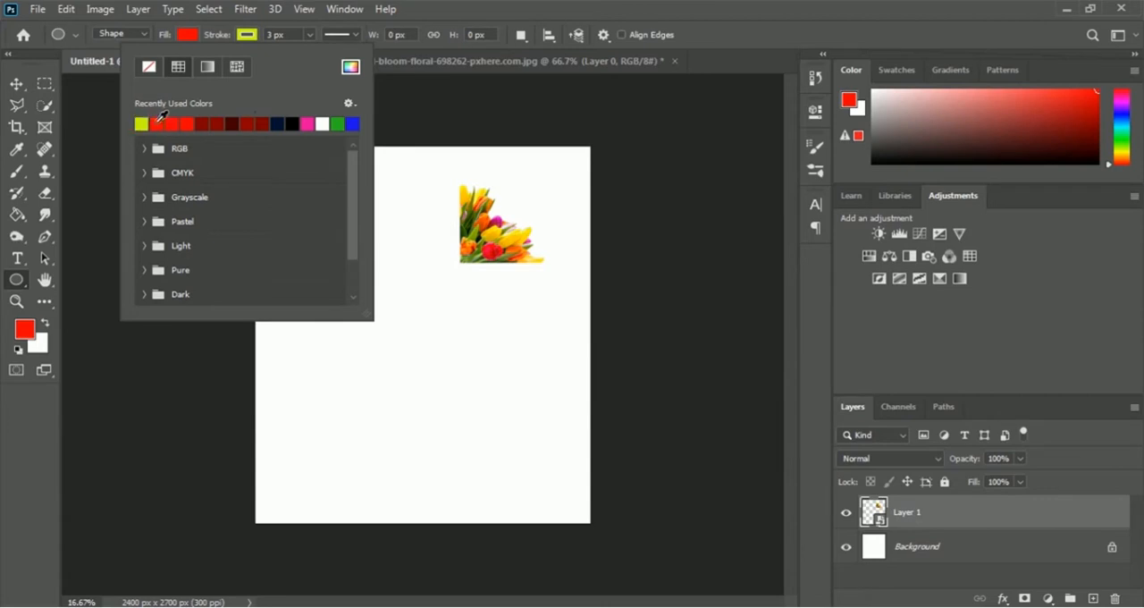
{"action": "left_click", "coordinate": [704, 22]}
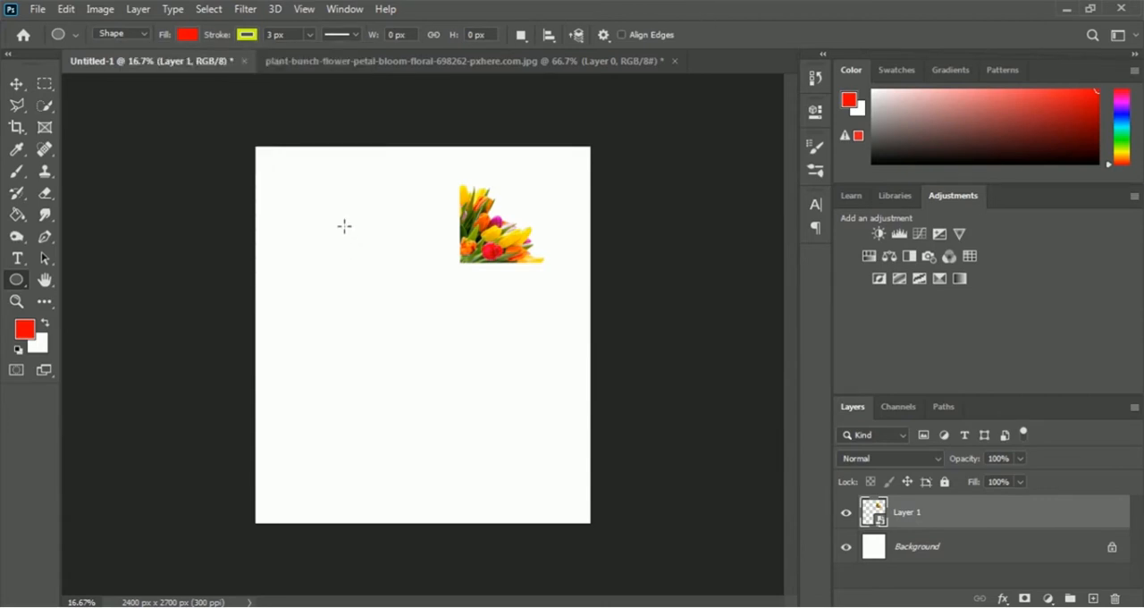
{"action": "left_click_drag", "start_coordinate": [328, 207], "coordinate": [510, 377]}
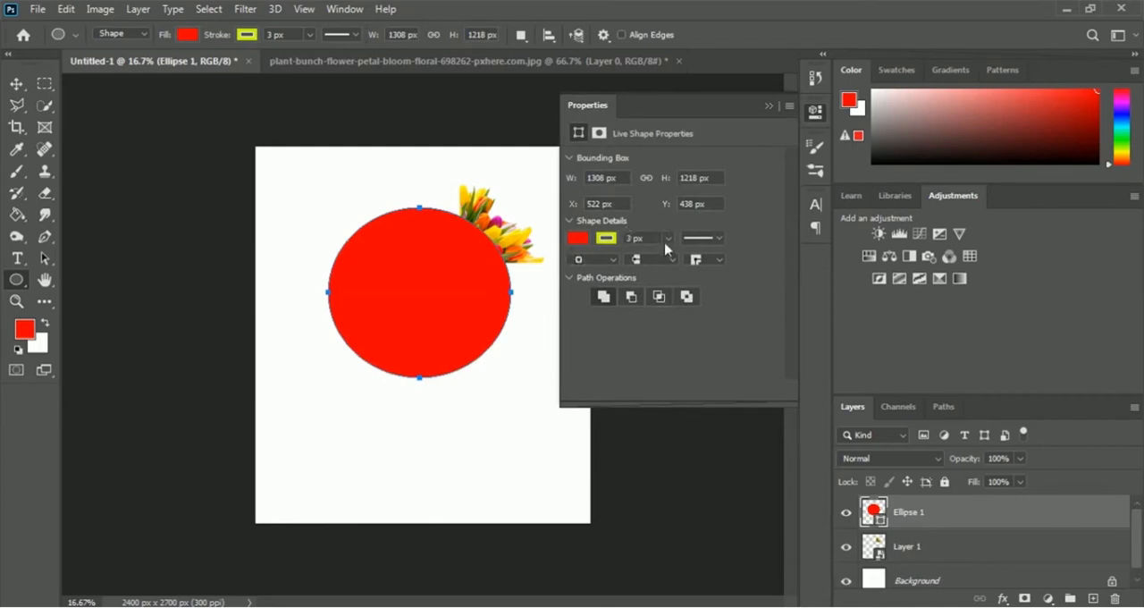
- Set the red ellipse's stroke width to 15 px
{"action": "left_click", "coordinate": [629, 238]}
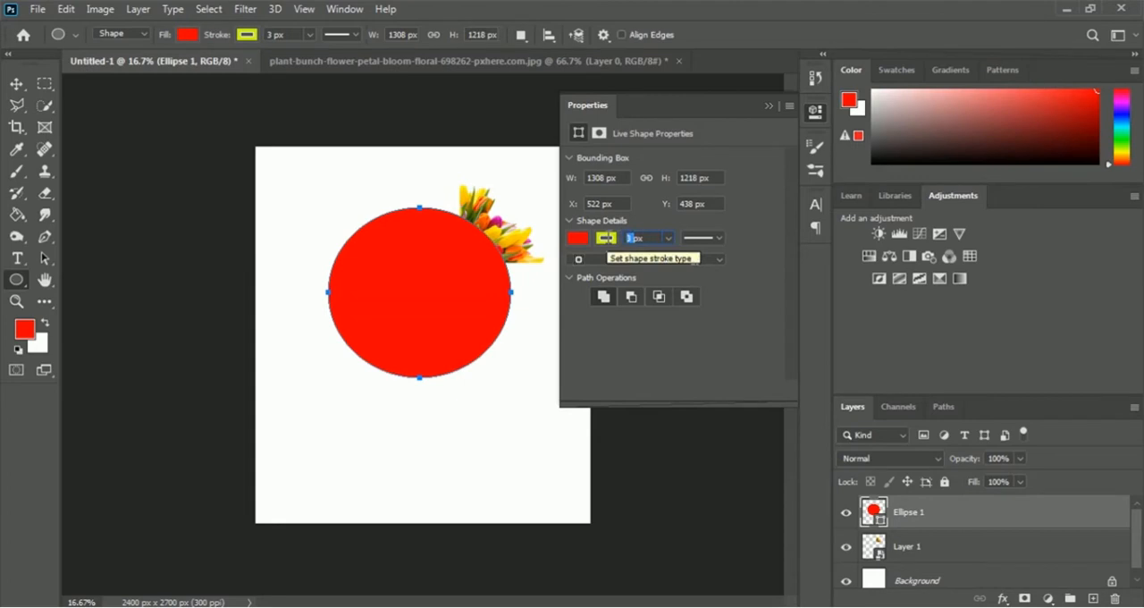
{"action": "type", "text": "15px"}
{"action": "key", "text": "Return"}
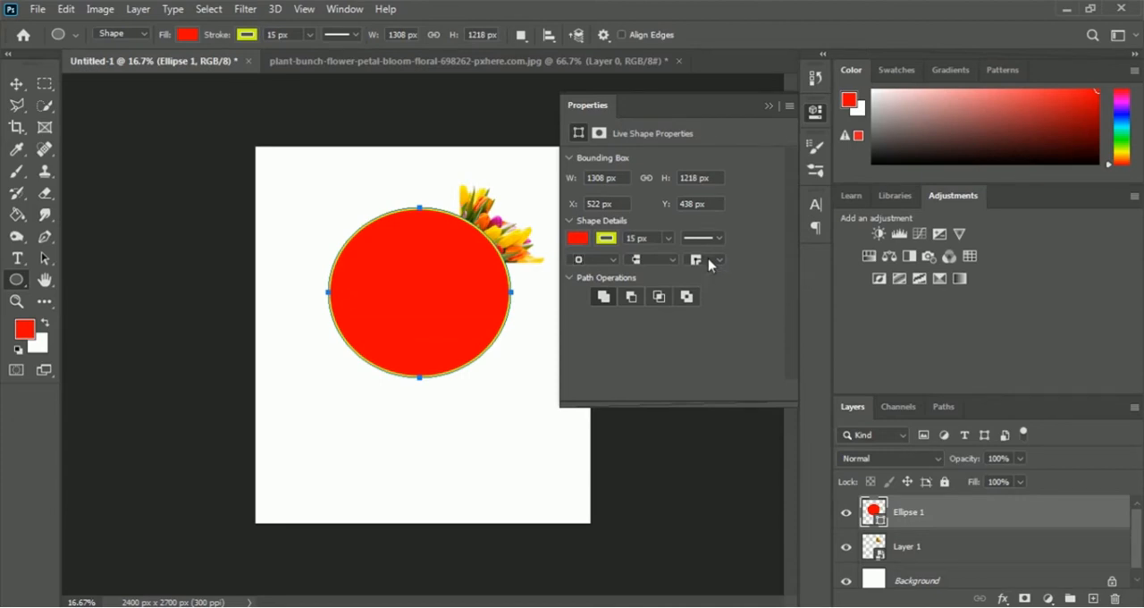
- Thicken the red ellipse's yellow-green outline to 30 px and collapse the shape properties
{"action": "double_click", "coordinate": [631, 238]}
{"action": "type", "text": "30"}
{"action": "key", "text": "Return"}
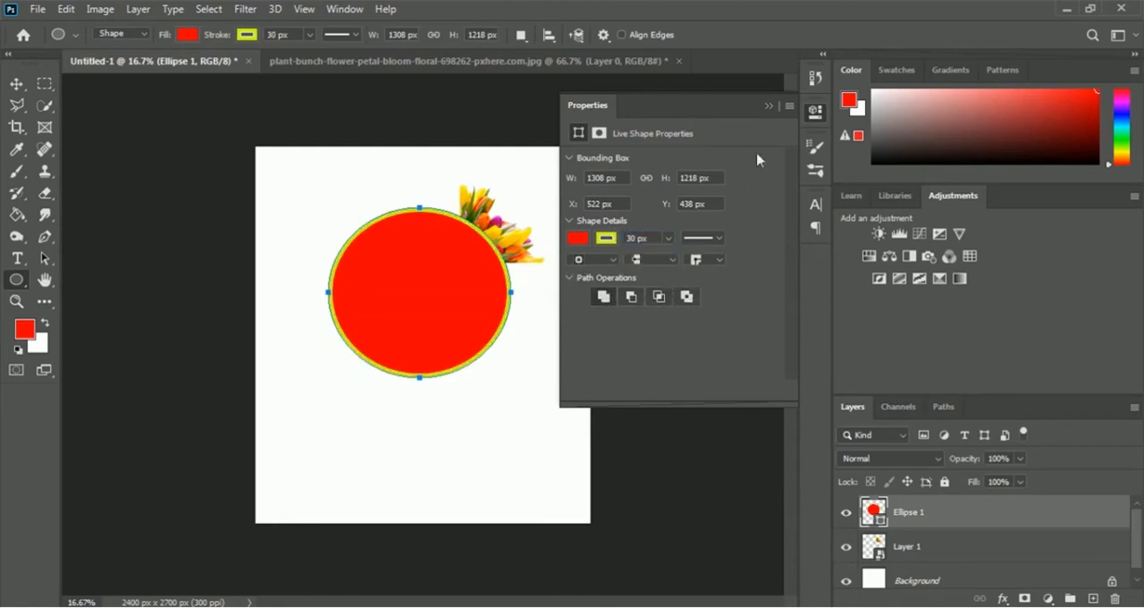
{"action": "left_click", "coordinate": [769, 107]}
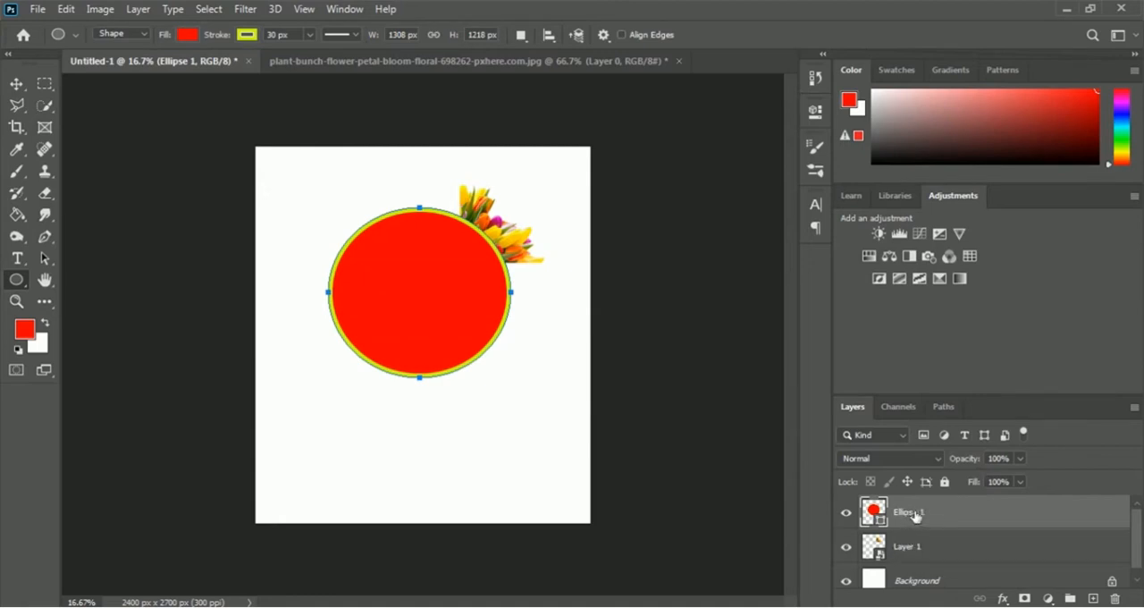
- Move the ellipse layer below the tulip layer and rename it Red Circle
{"action": "left_click_drag", "start_coordinate": [913, 516], "coordinate": [900, 568]}
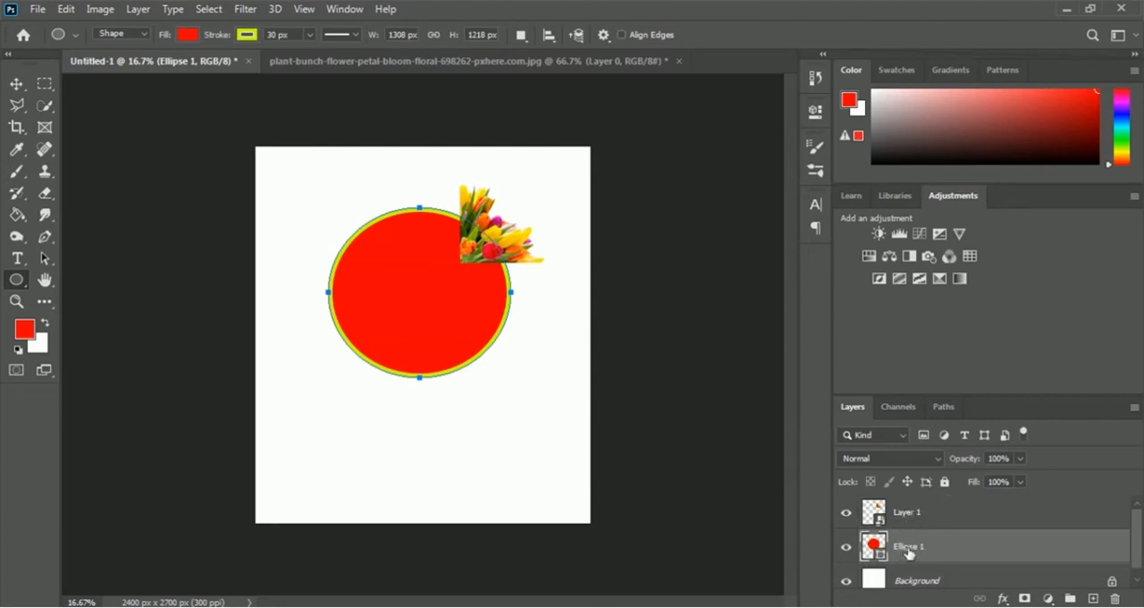
{"action": "double_click", "coordinate": [919, 547]}
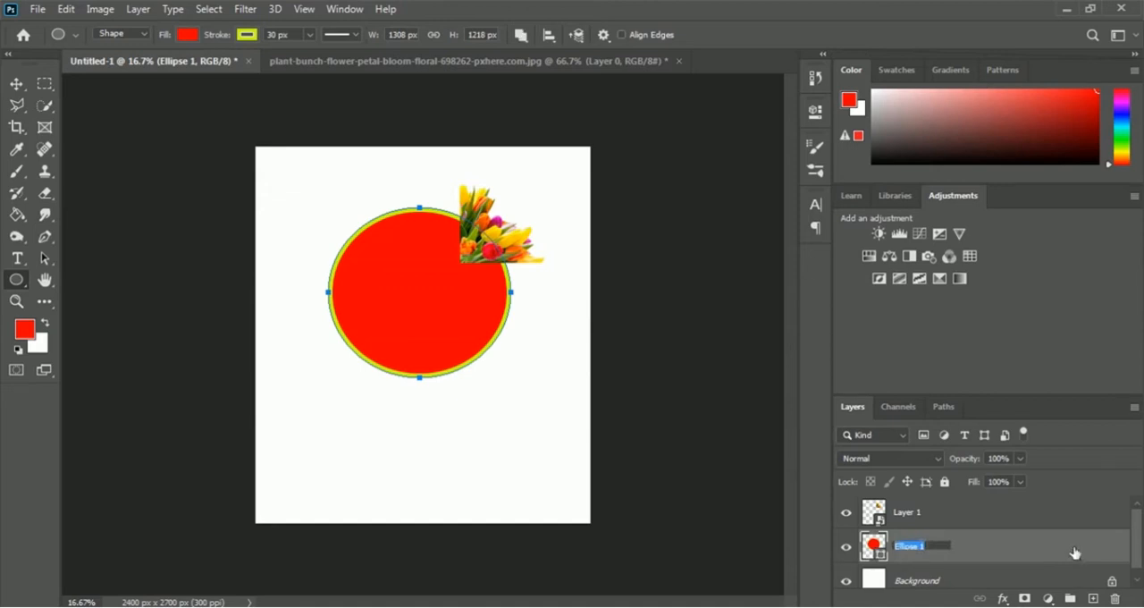
{"action": "type", "text": "Red Circle"}
{"action": "key", "text": "Return"}
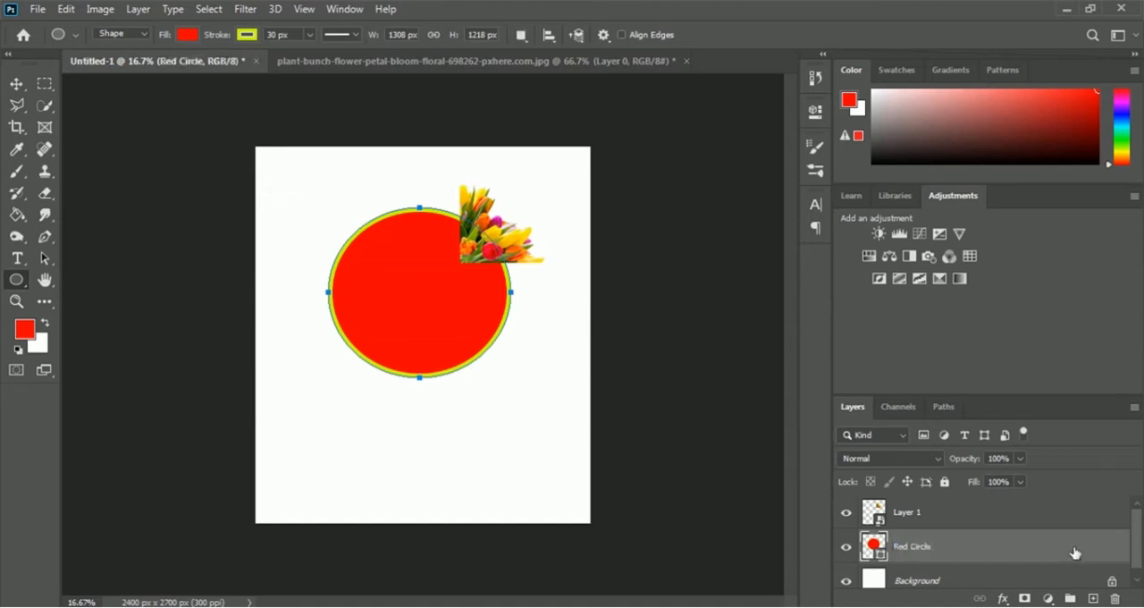
- Rename the tulip bunch layer Flower
{"action": "double_click", "coordinate": [910, 513]}
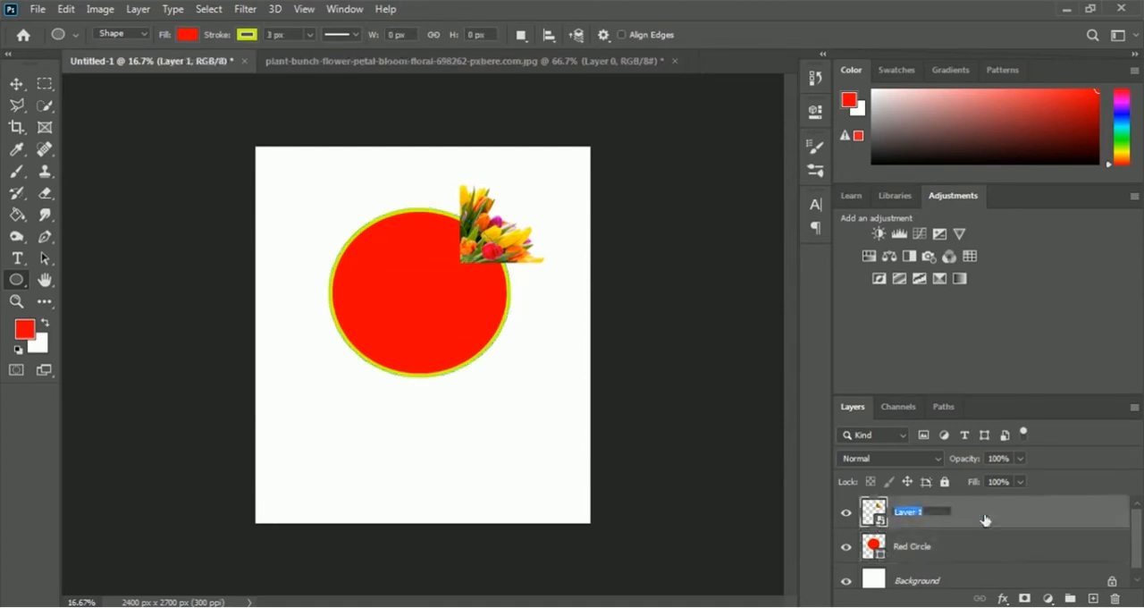
{"action": "type", "text": "Flower"}
{"action": "key", "text": "Return"}
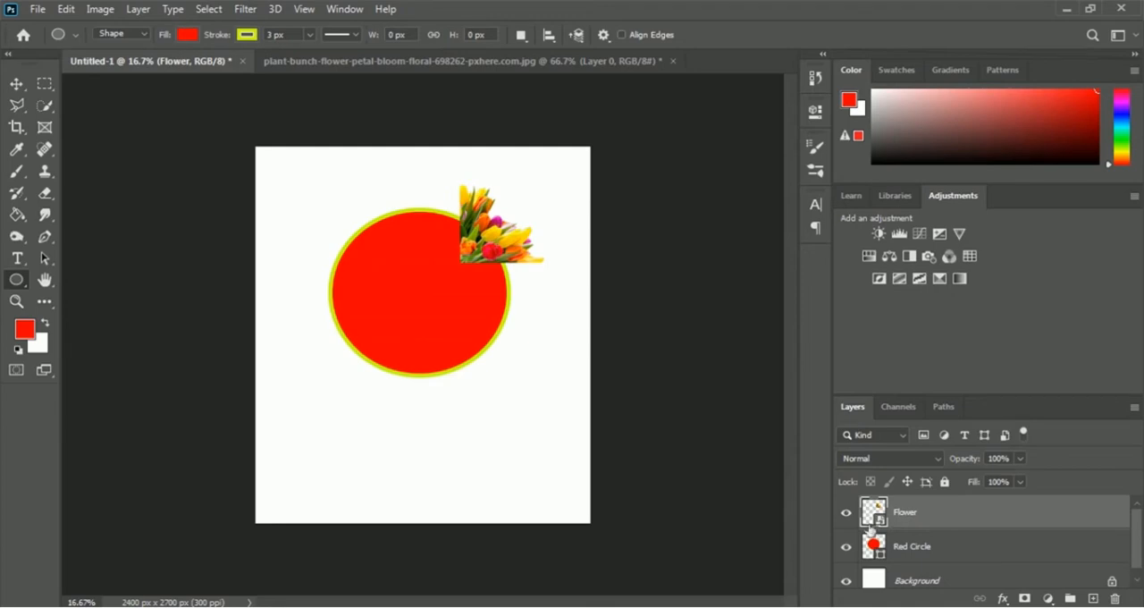
- Duplicate the Flower layer under the name Flower 2
{"action": "right_click", "coordinate": [909, 519]}
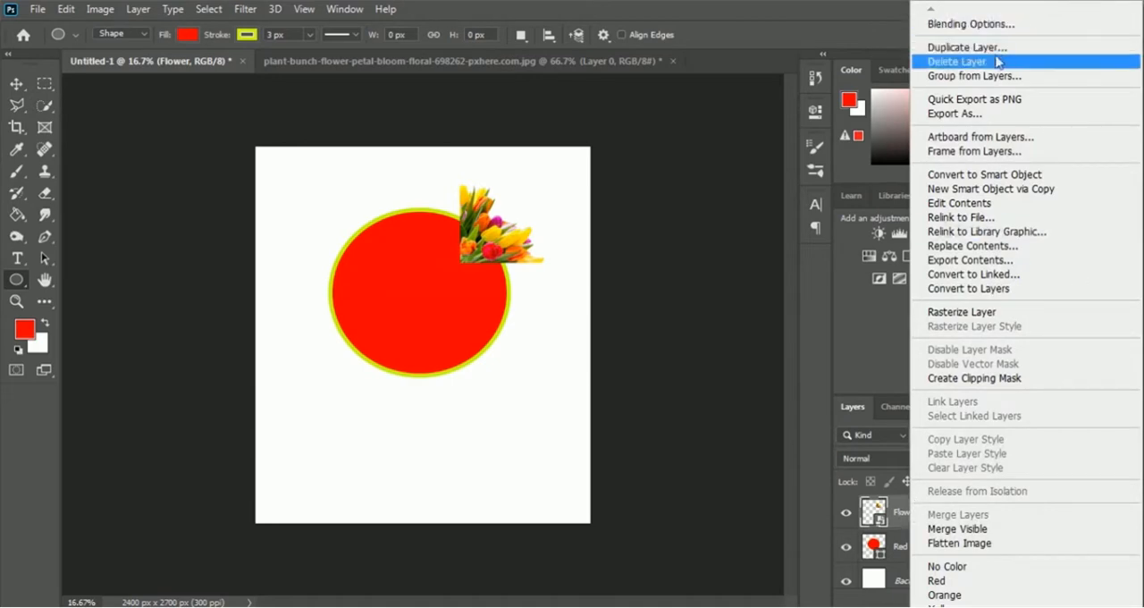
{"action": "left_click", "coordinate": [1056, 50]}
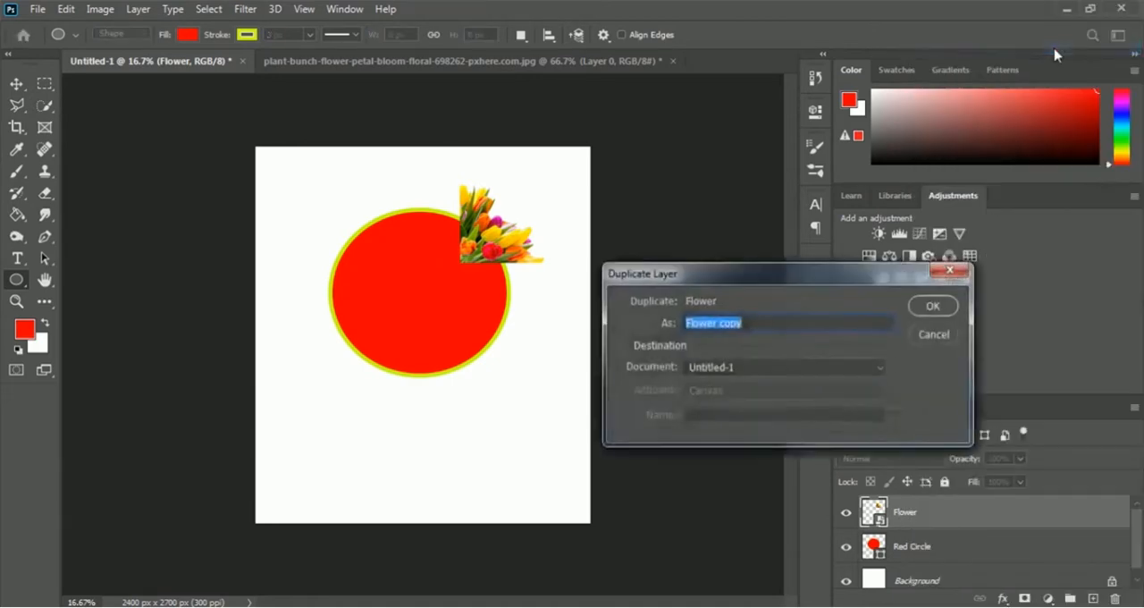
{"action": "left_click", "coordinate": [786, 322]}
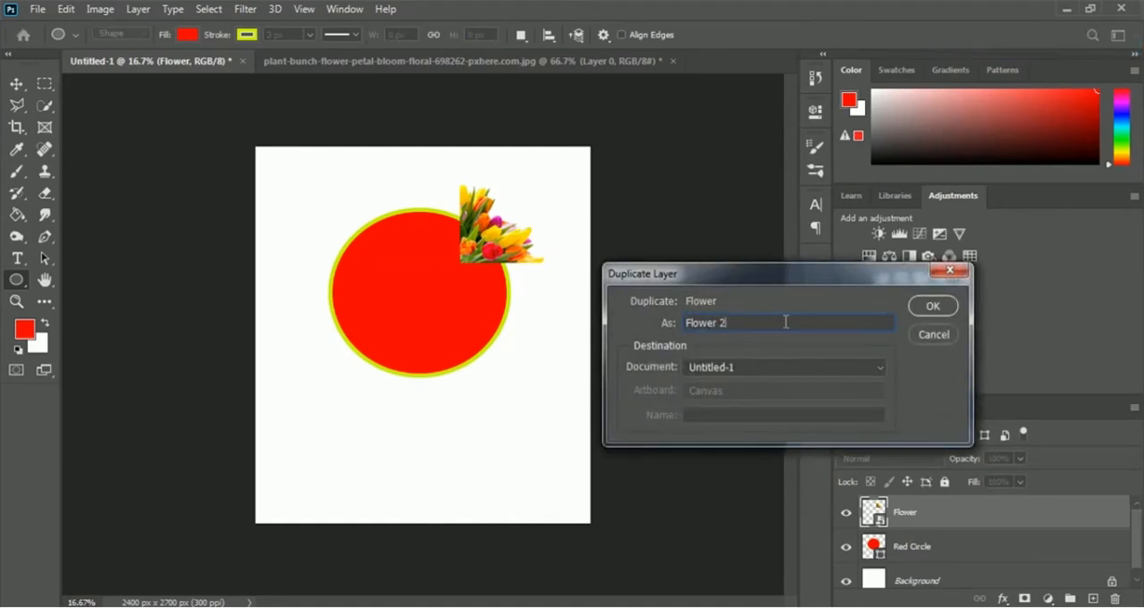
{"action": "left_click", "coordinate": [932, 306]}
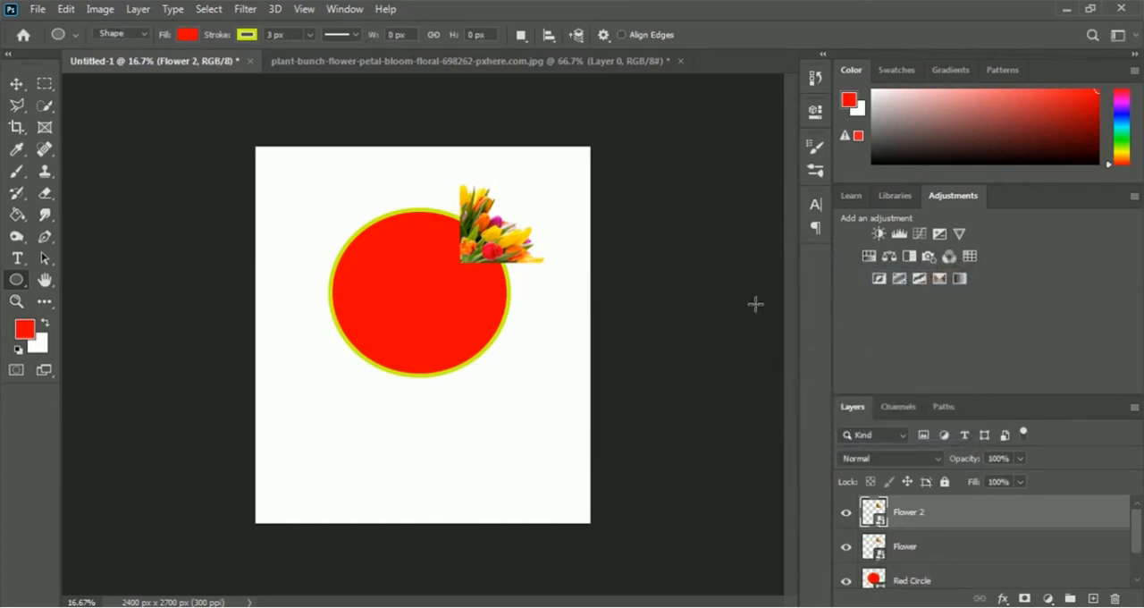
- Rotate Flower 2 to about -132° and place it on the circle's right edge, just below the first tulip bunch
{"action": "key", "text": "ctrl+t"}
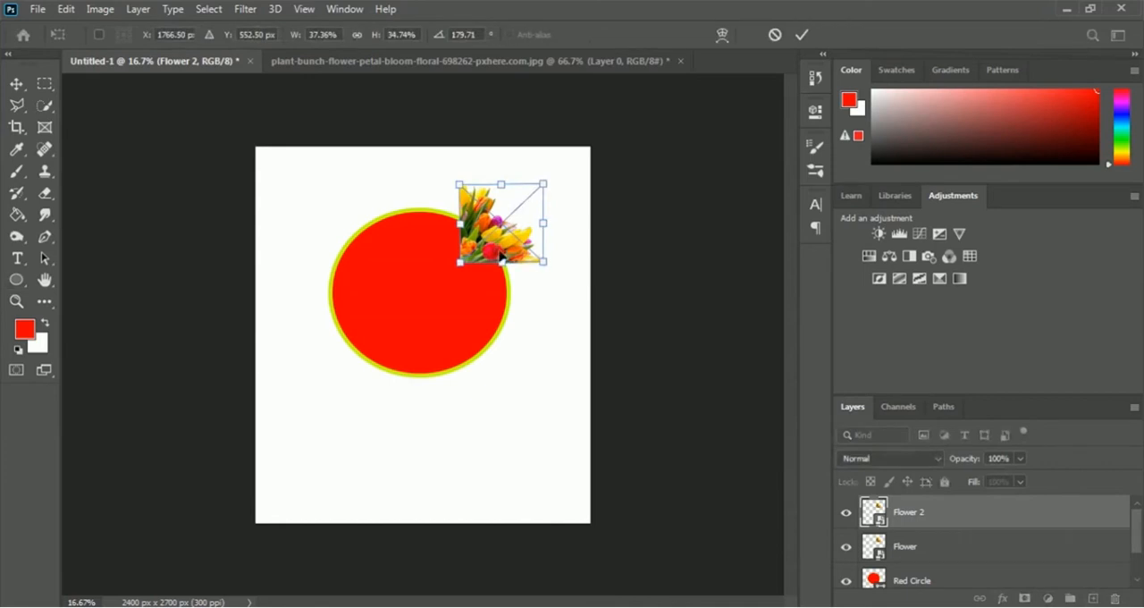
{"action": "left_click_drag", "start_coordinate": [495, 255], "coordinate": [550, 357]}
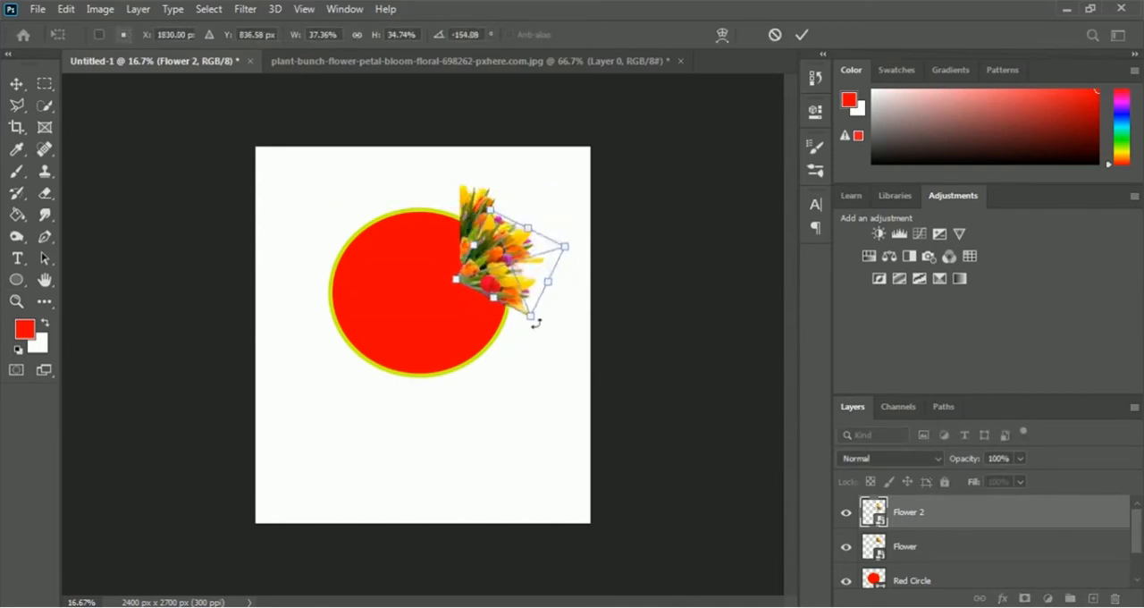
{"action": "left_click_drag", "start_coordinate": [506, 280], "coordinate": [504, 300]}
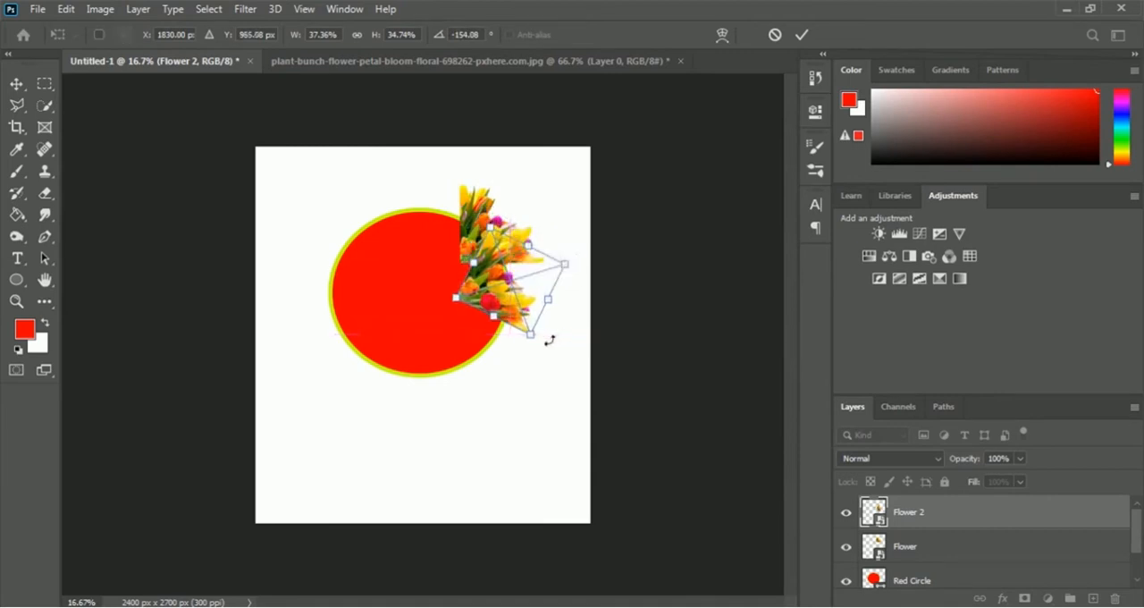
{"action": "left_click_drag", "start_coordinate": [550, 340], "coordinate": [534, 366]}
{"action": "left_click_drag", "start_coordinate": [484, 282], "coordinate": [502, 283]}
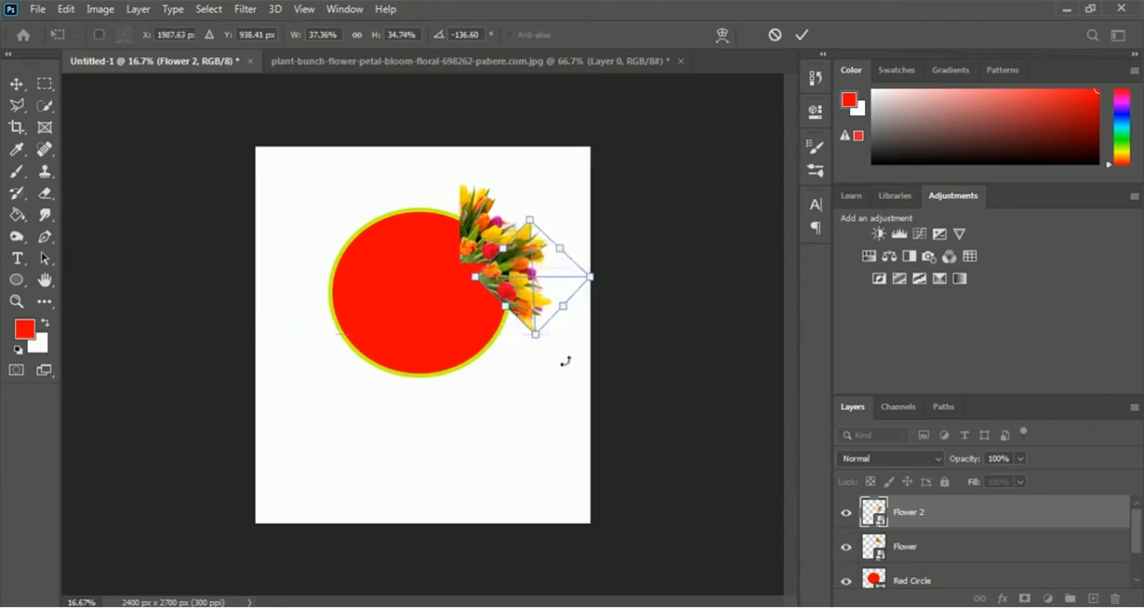
{"action": "left_click_drag", "start_coordinate": [552, 340], "coordinate": [541, 348]}
{"action": "left_click_drag", "start_coordinate": [518, 304], "coordinate": [510, 308]}
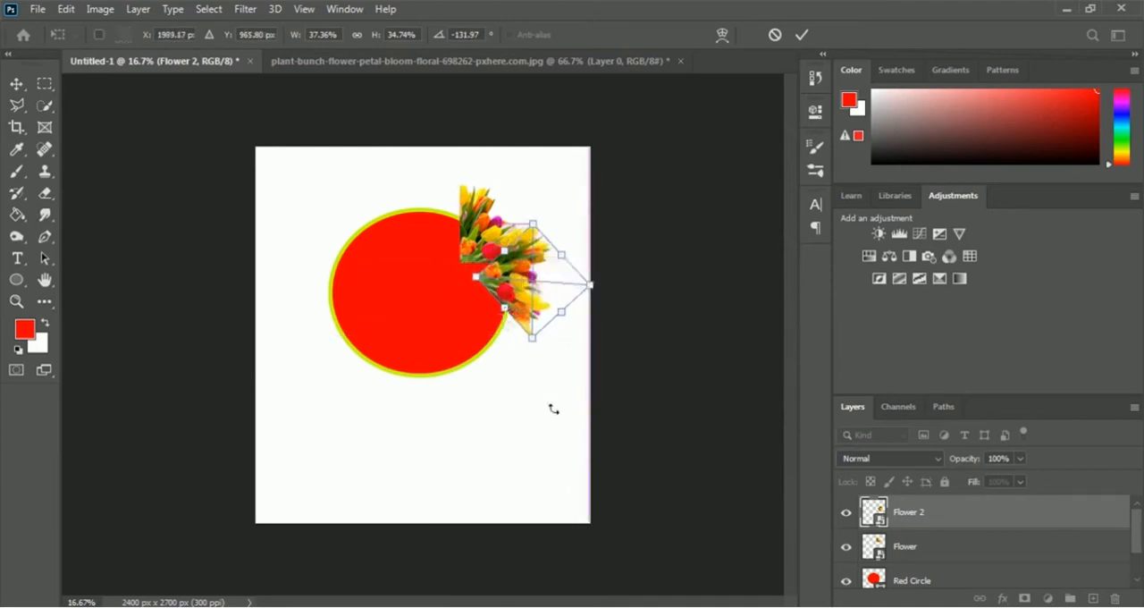
{"action": "key", "text": "Return"}
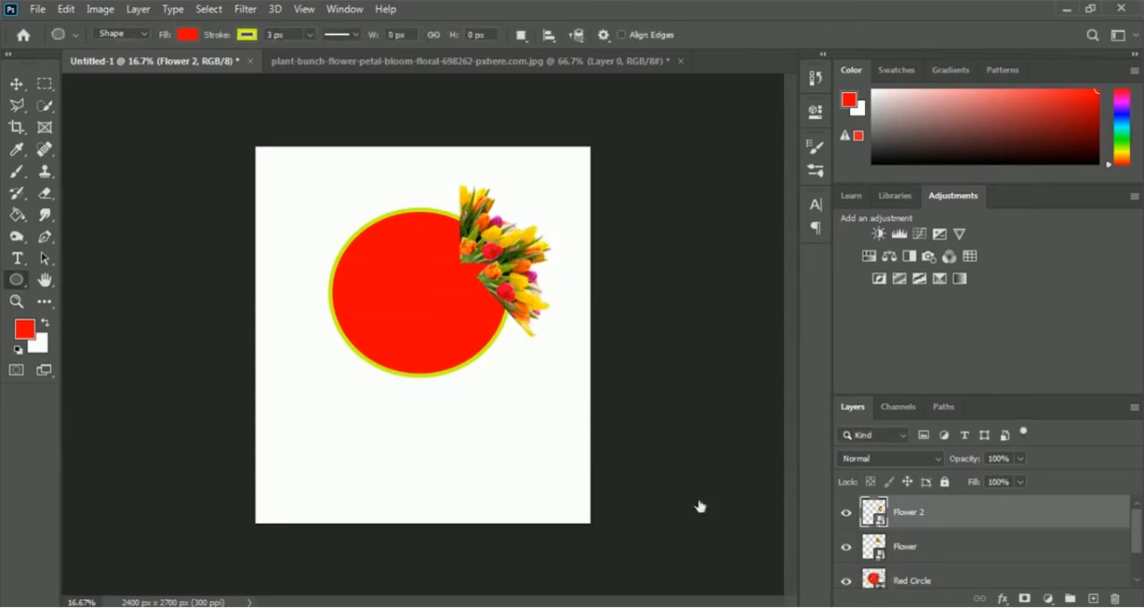
- Duplicate the Flower and Flower 2 layers together within the same document
{"action": "left_click", "coordinate": [918, 556], "text": "shift"}
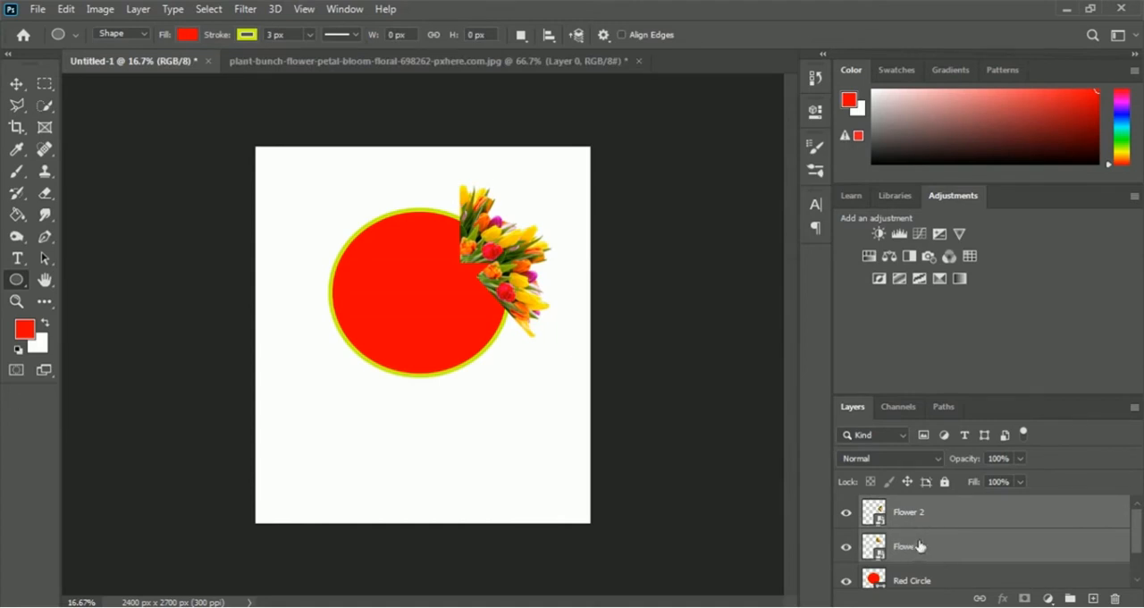
{"action": "right_click", "coordinate": [972, 518]}
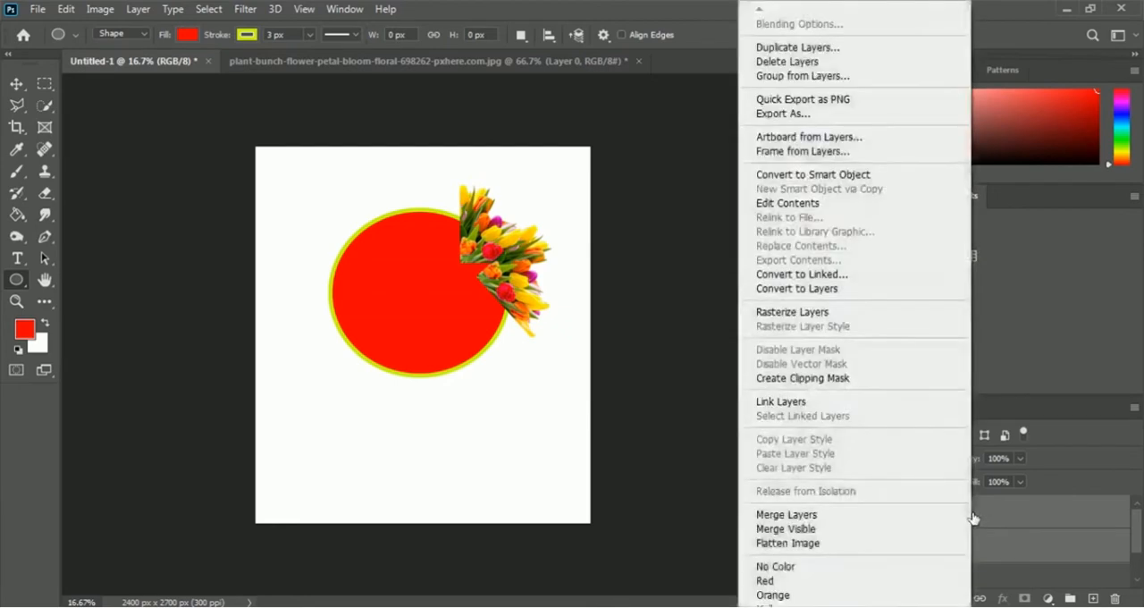
{"action": "left_click", "coordinate": [882, 56]}
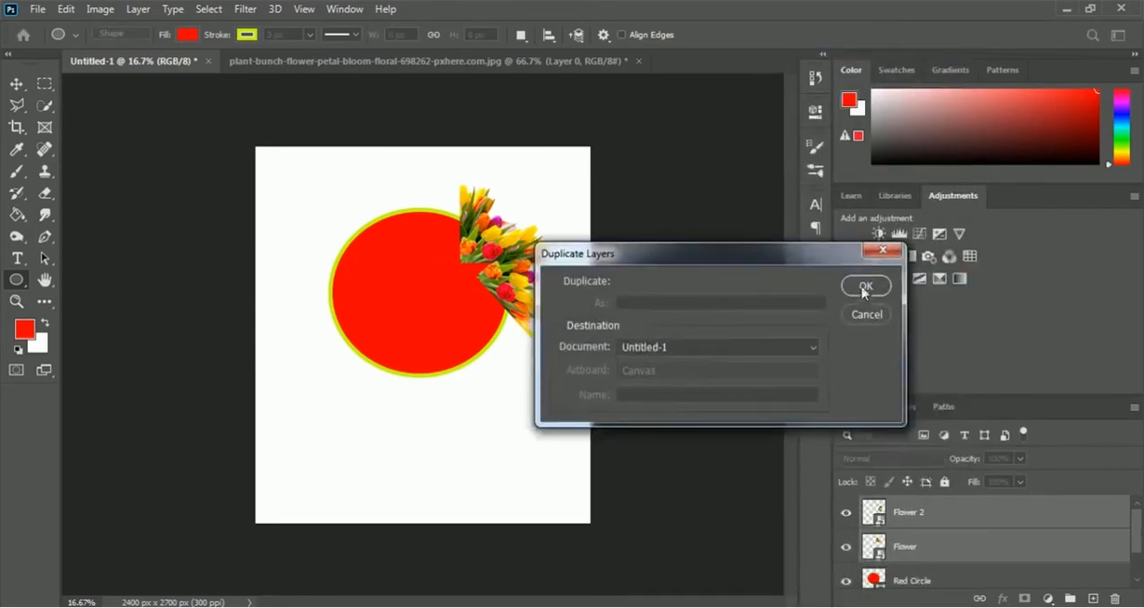
{"action": "left_click", "coordinate": [864, 286]}
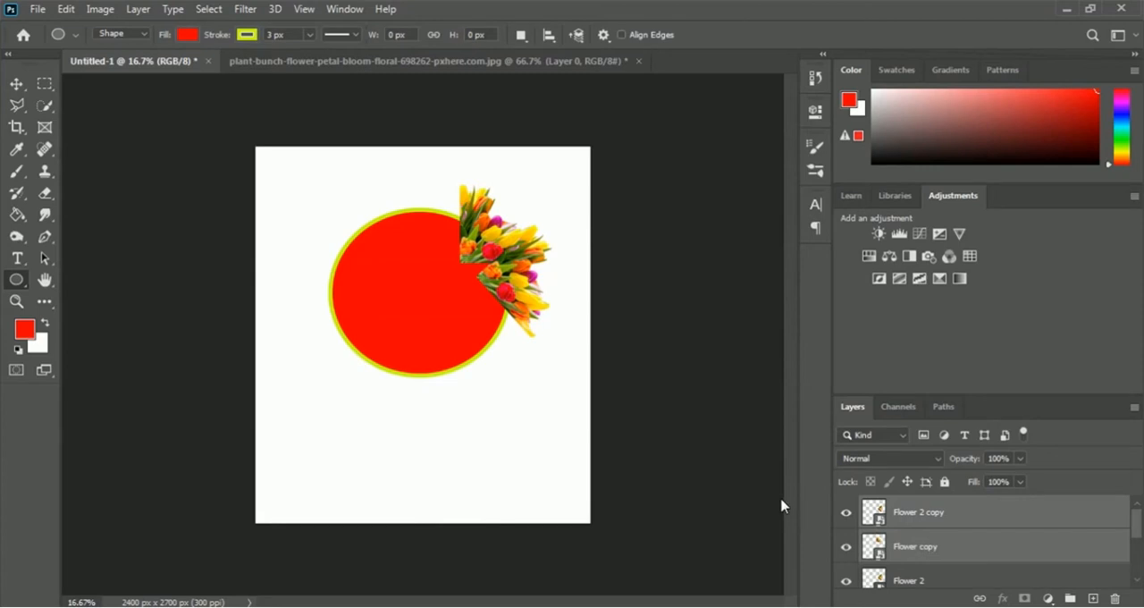
- Rotate the copied tulip pair about 65° counterclockwise and place it along the circle's top edge, beside the original bunches
{"action": "key", "text": "ctrl+t"}
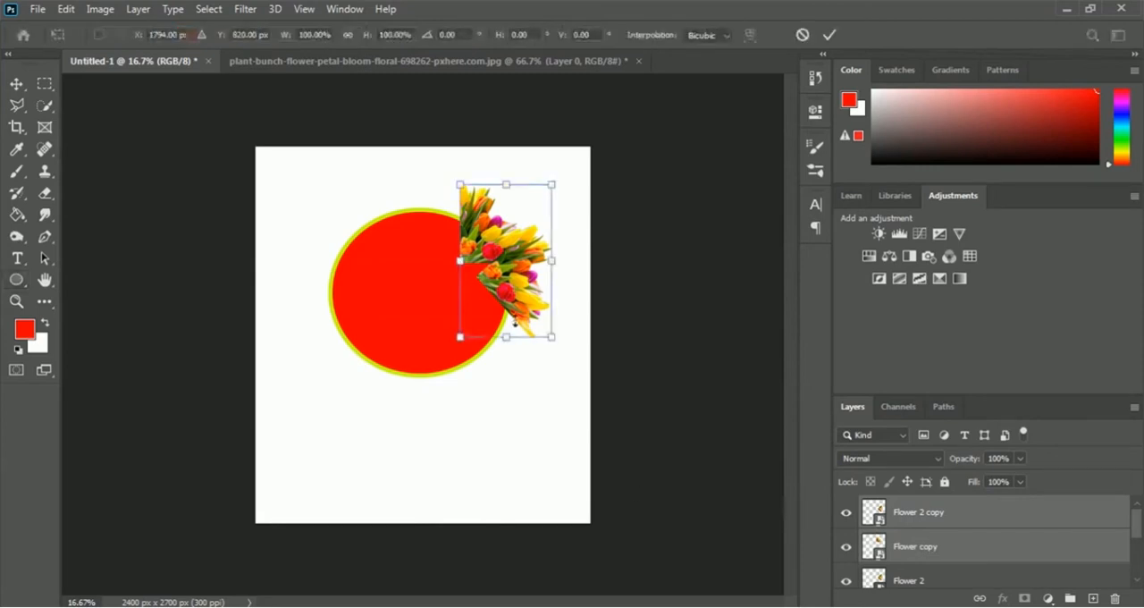
{"action": "left_click_drag", "start_coordinate": [516, 299], "coordinate": [420, 253]}
{"action": "left_click_drag", "start_coordinate": [476, 354], "coordinate": [575, 212]}
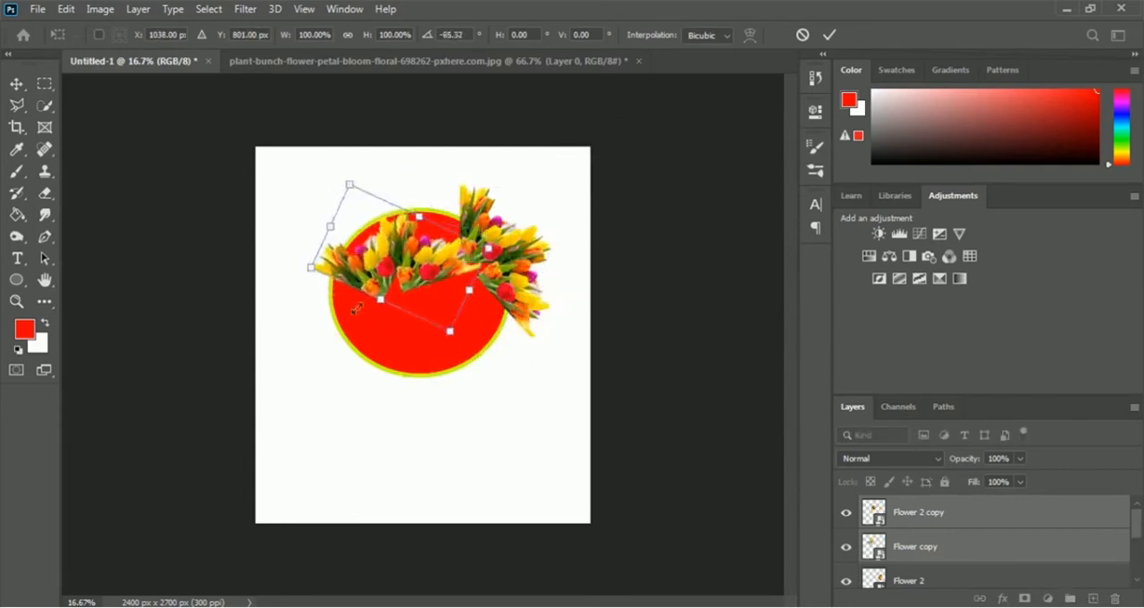
{"action": "left_click_drag", "start_coordinate": [404, 274], "coordinate": [429, 219]}
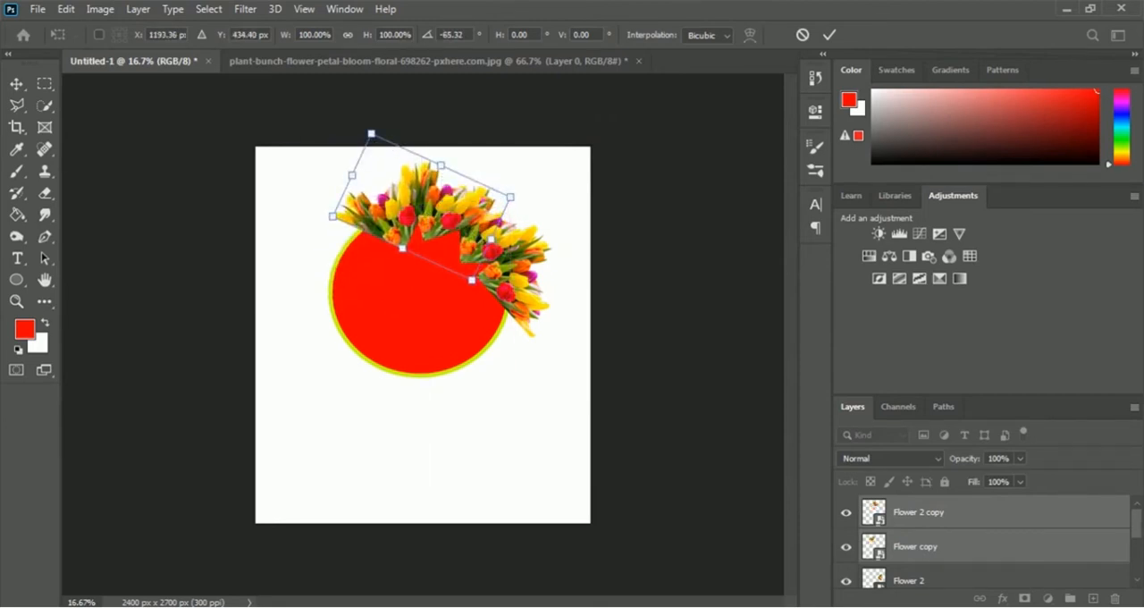
{"action": "key", "text": "Return"}
{"action": "key", "text": "u"}
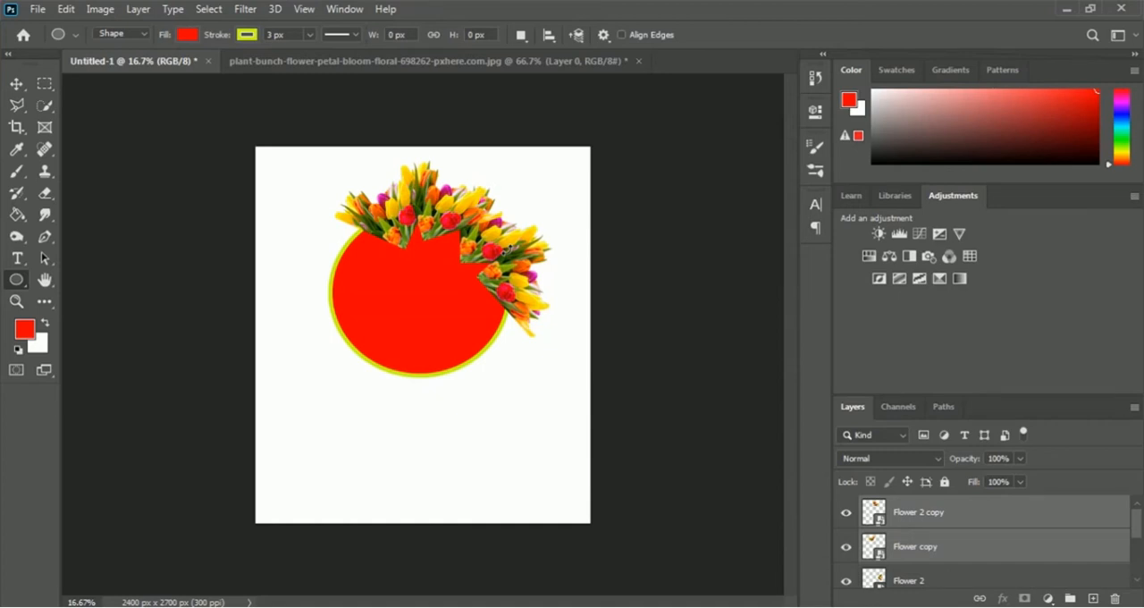
- Duplicate the top tulip pair, rotate the copy counterclockwise and fit it along the circle's upper-left edge
{"action": "key", "text": "ctrl+j"}
{"action": "key", "text": "ctrl+t"}
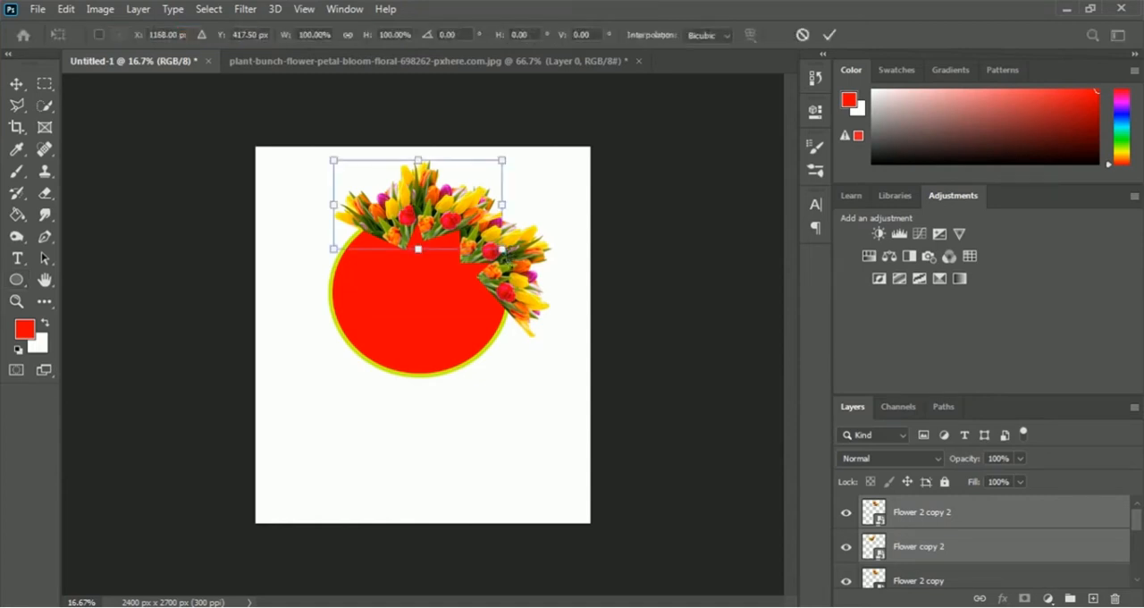
{"action": "left_click_drag", "start_coordinate": [456, 228], "coordinate": [392, 246]}
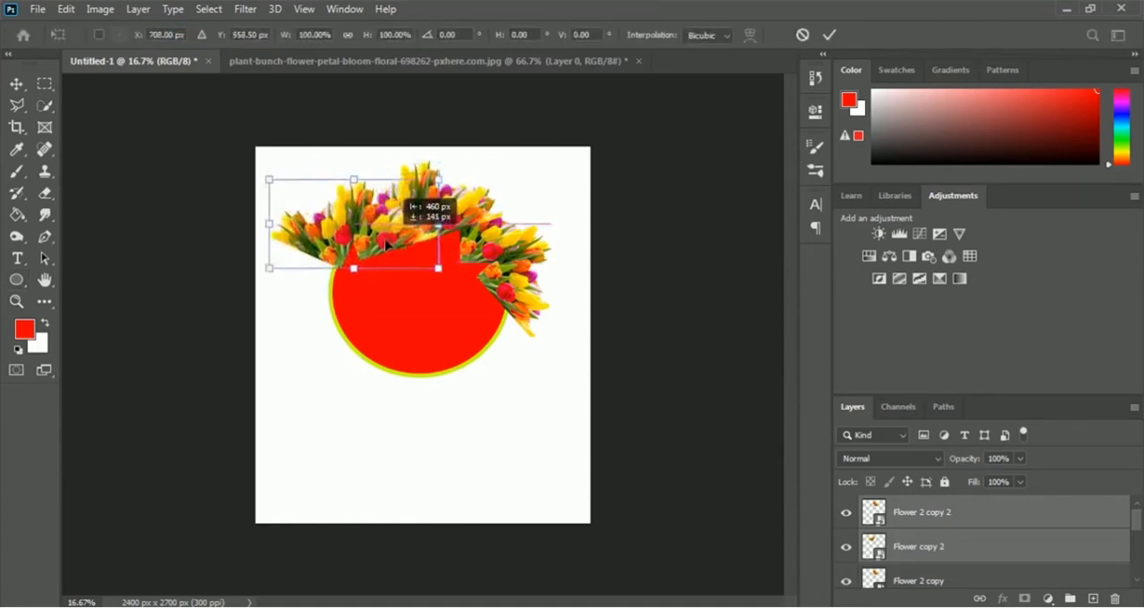
{"action": "left_click_drag", "start_coordinate": [451, 282], "coordinate": [505, 201]}
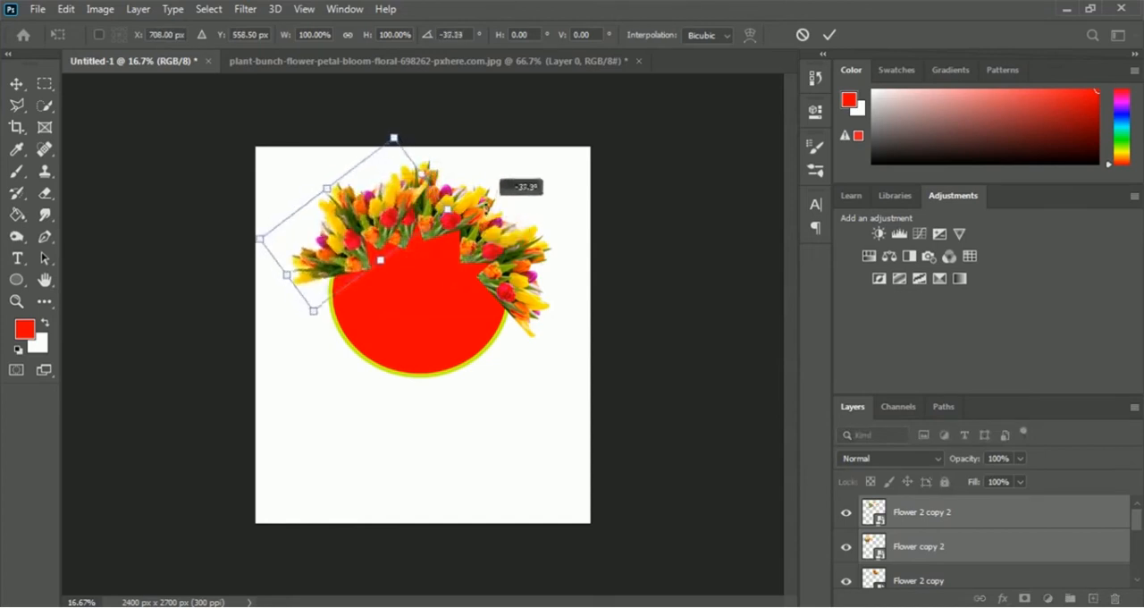
{"action": "left_click_drag", "start_coordinate": [377, 205], "coordinate": [350, 248]}
{"action": "mouse_move", "coordinate": [452, 215]}
{"action": "left_mouse_down"}
{"action": "mouse_move", "coordinate": [445, 179]}
{"action": "mouse_move", "coordinate": [445, 198]}
{"action": "left_mouse_up"}
{"action": "left_click_drag", "start_coordinate": [350, 240], "coordinate": [353, 238]}
{"action": "key", "text": "Return"}
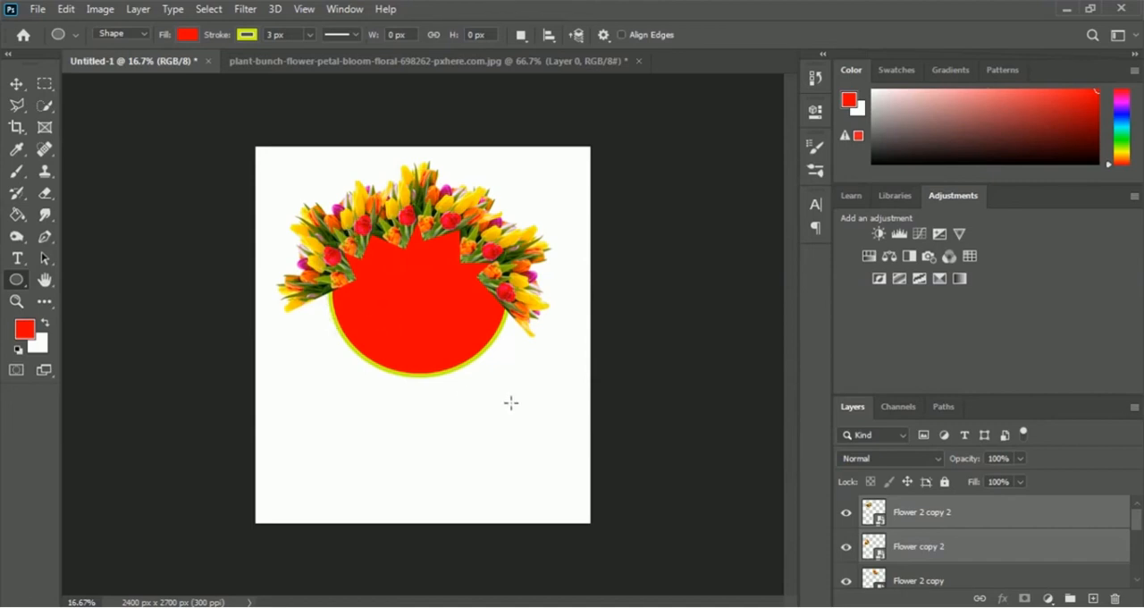
- Duplicate the upper-left tulip pair, rotate the copy counterclockwise and fit it along the circle's lower-left edge
{"action": "key", "text": "ctrl+j"}
{"action": "key", "text": "ctrl+t"}
{"action": "left_click_drag", "start_coordinate": [352, 239], "coordinate": [340, 304]}
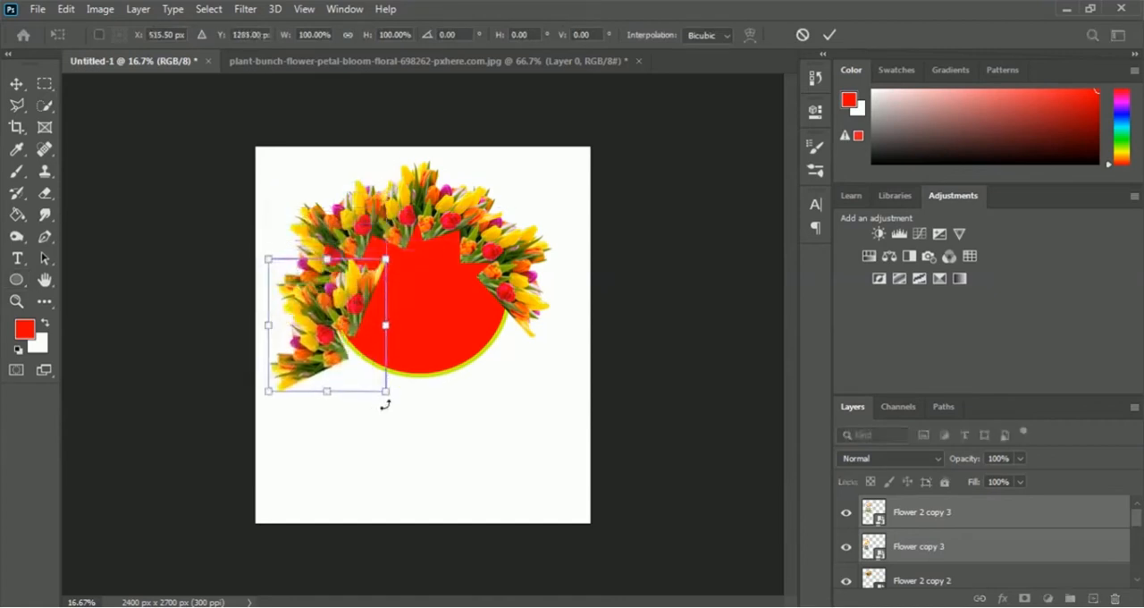
{"action": "left_click_drag", "start_coordinate": [393, 403], "coordinate": [502, 298]}
{"action": "mouse_move", "coordinate": [362, 353]}
{"action": "left_mouse_down"}
{"action": "mouse_move", "coordinate": [402, 362]}
{"action": "mouse_move", "coordinate": [357, 361]}
{"action": "left_mouse_up"}
{"action": "key", "text": "Return"}
{"action": "key", "text": "u"}
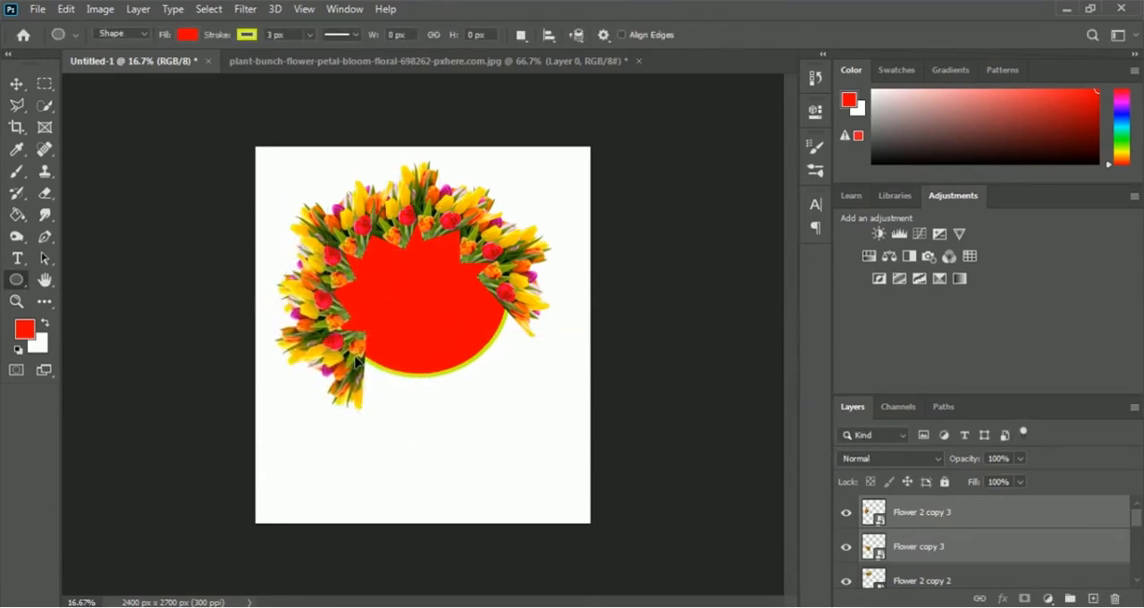
- Place another copy of the tulip pair along the circle's bottom edge, rotated about 50° counterclockwise to continue the wreath
{"action": "key", "text": "ctrl+t"}
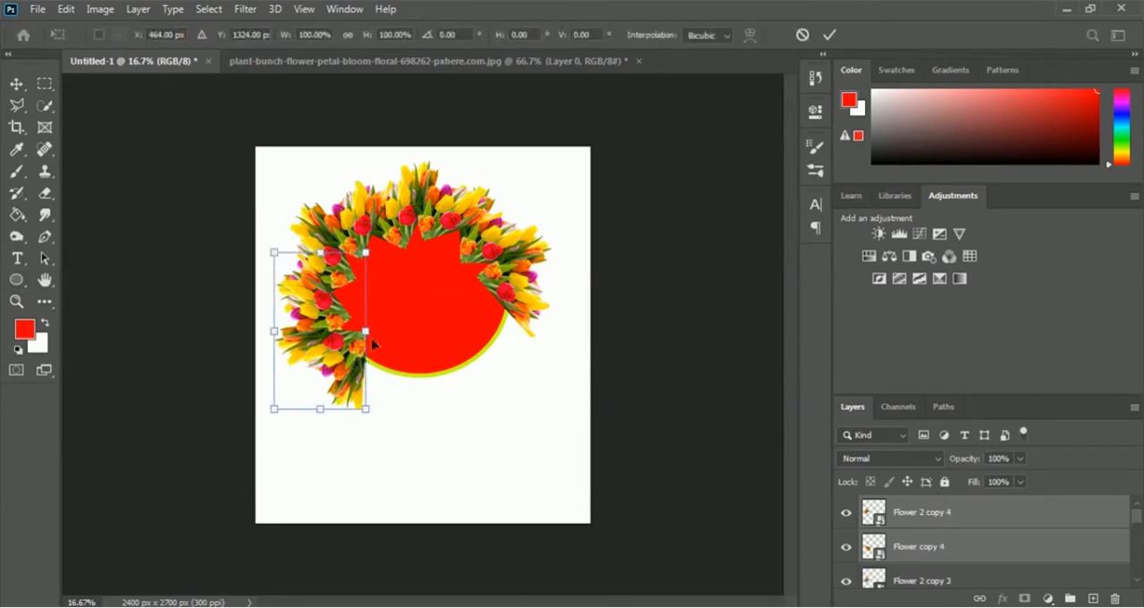
{"action": "left_click_drag", "start_coordinate": [358, 357], "coordinate": [410, 369]}
{"action": "left_click_drag", "start_coordinate": [456, 438], "coordinate": [592, 292]}
{"action": "left_click_drag", "start_coordinate": [401, 332], "coordinate": [437, 377]}
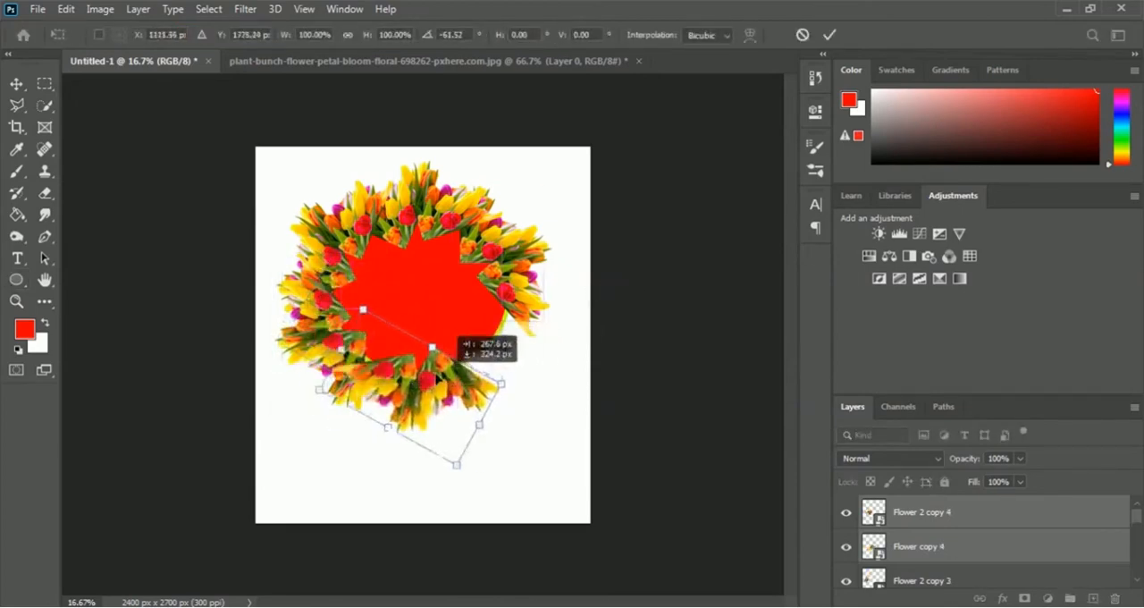
{"action": "left_click_drag", "start_coordinate": [440, 336], "coordinate": [410, 339]}
{"action": "left_click_drag", "start_coordinate": [491, 384], "coordinate": [506, 364]}
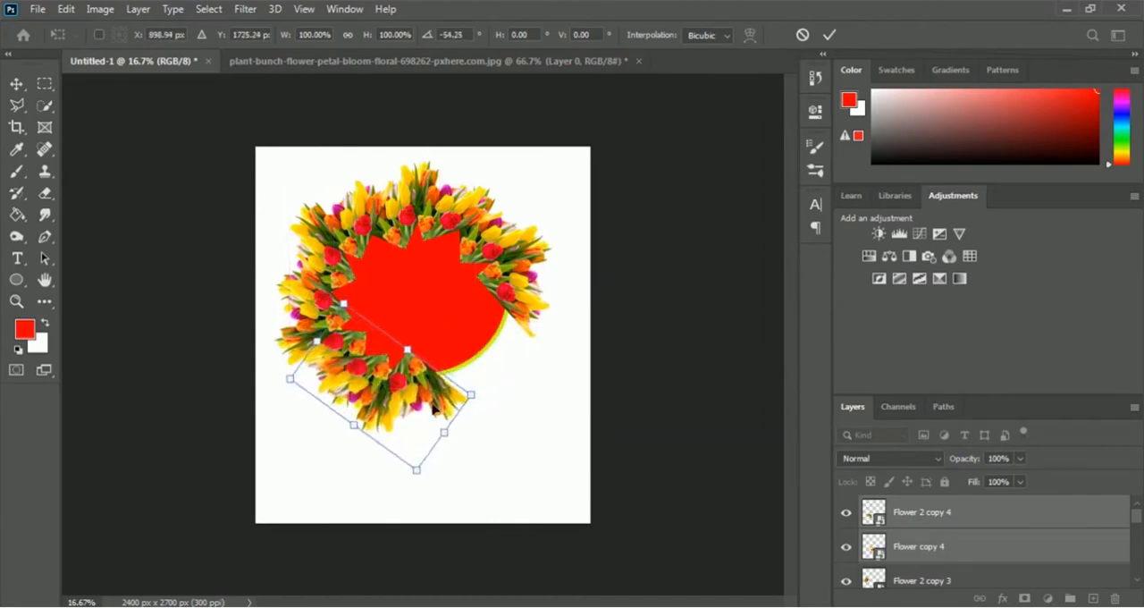
{"action": "left_click_drag", "start_coordinate": [416, 388], "coordinate": [416, 386]}
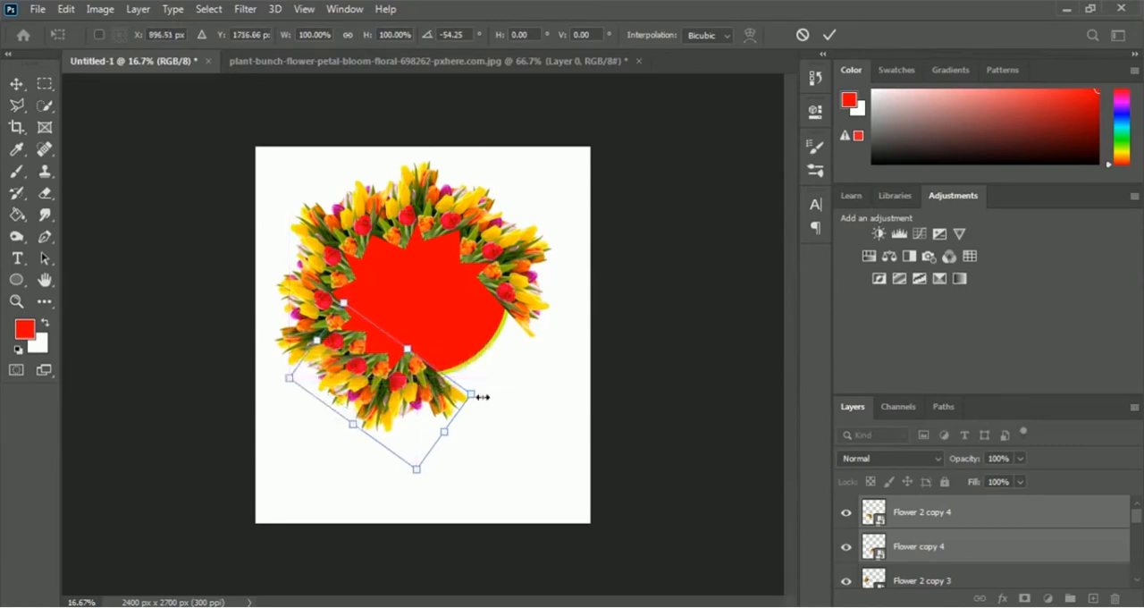
{"action": "left_click_drag", "start_coordinate": [483, 396], "coordinate": [499, 387]}
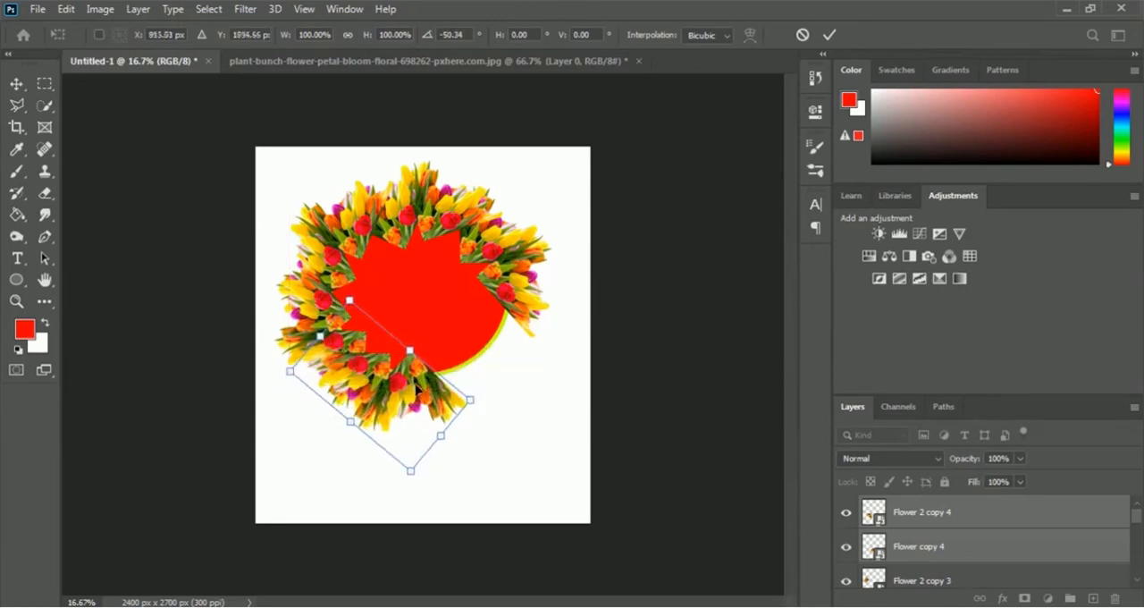
{"action": "left_click_drag", "start_coordinate": [416, 387], "coordinate": [415, 384]}
{"action": "key", "text": "Return"}
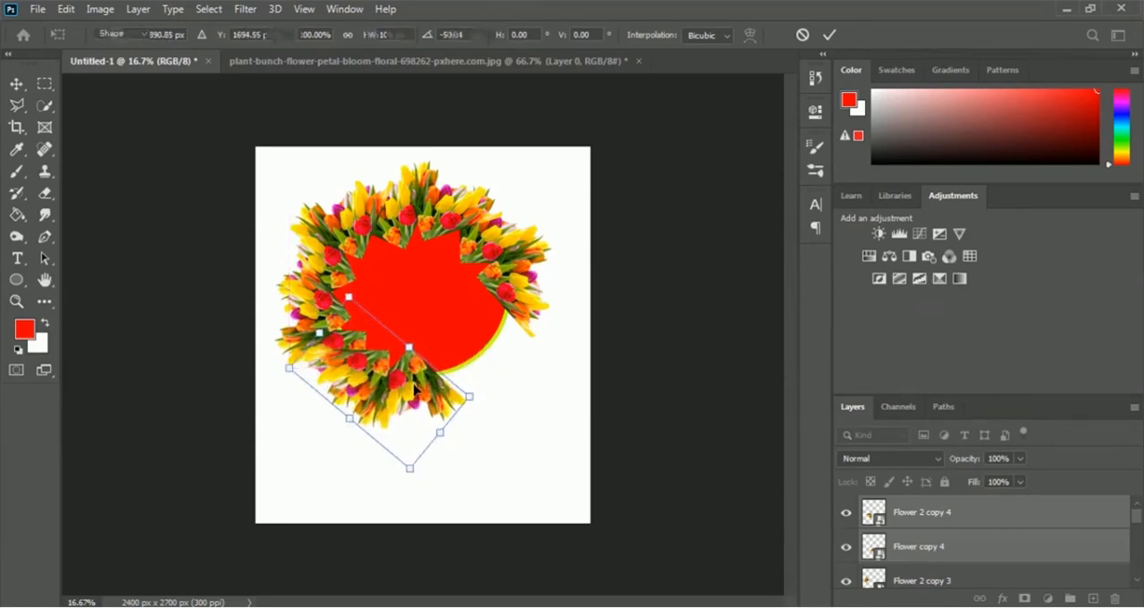
- Duplicate the bottom tulip pair, rotate the copy counterclockwise and fit it along the circle's lower-right edge
{"action": "key", "text": "ctrl+t"}
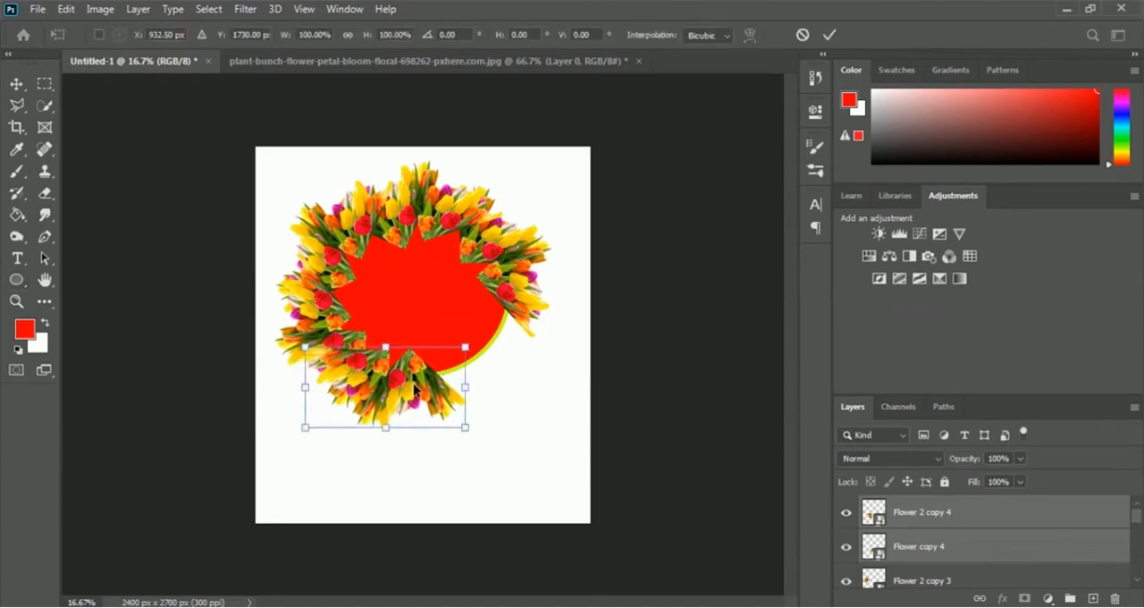
{"action": "key", "text": "Return"}
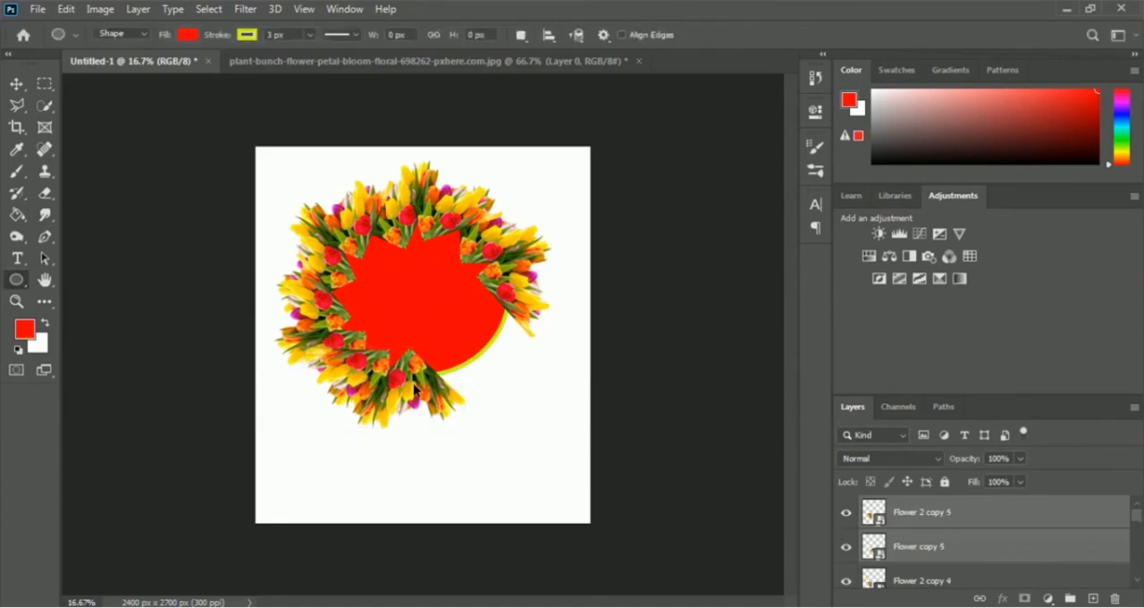
{"action": "key", "text": "ctrl+t"}
{"action": "left_click_drag", "start_coordinate": [417, 385], "coordinate": [507, 380]}
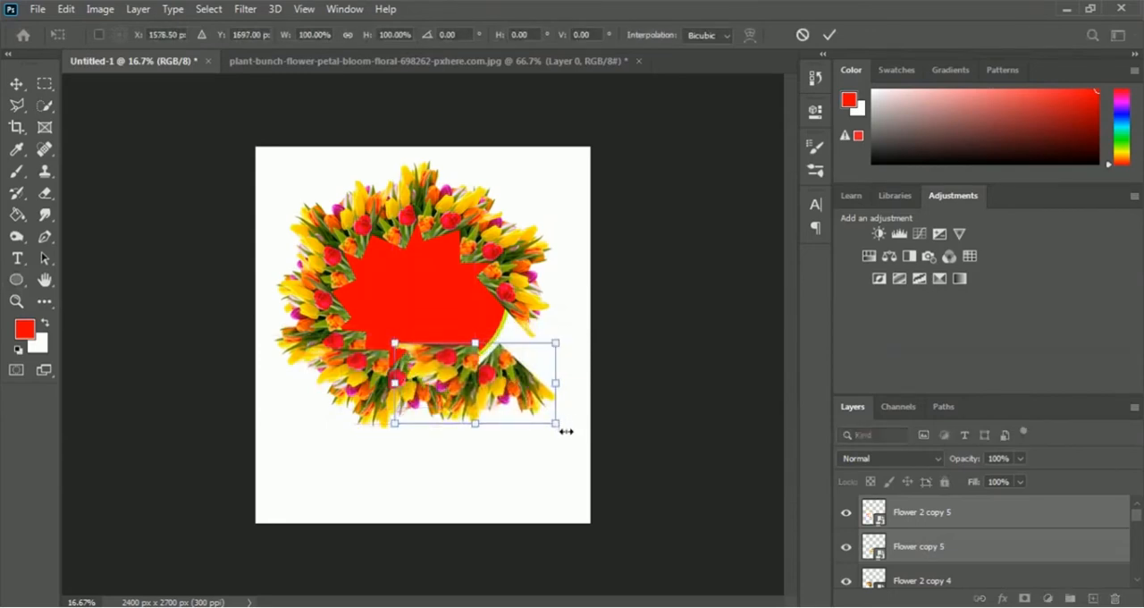
{"action": "left_click_drag", "start_coordinate": [557, 435], "coordinate": [616, 384]}
{"action": "left_click_drag", "start_coordinate": [496, 370], "coordinate": [494, 356]}
{"action": "key", "text": "Return"}
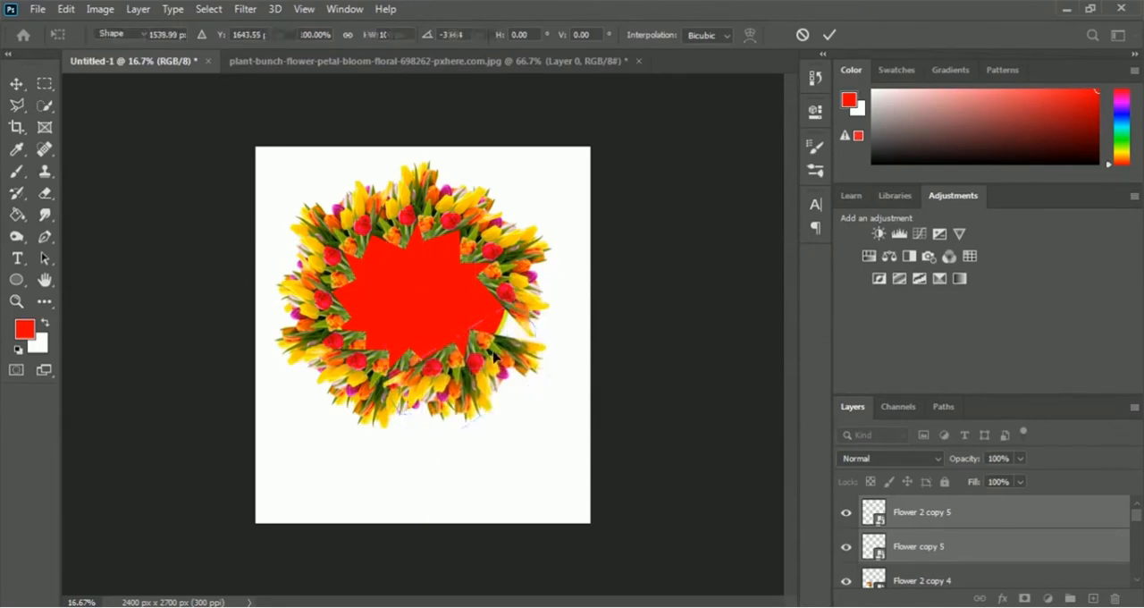
- Duplicate the lower-right tulip pair, rotate the copy about 45° counterclockwise and fit it into the last gap of the wreath
{"action": "key", "text": "u"}
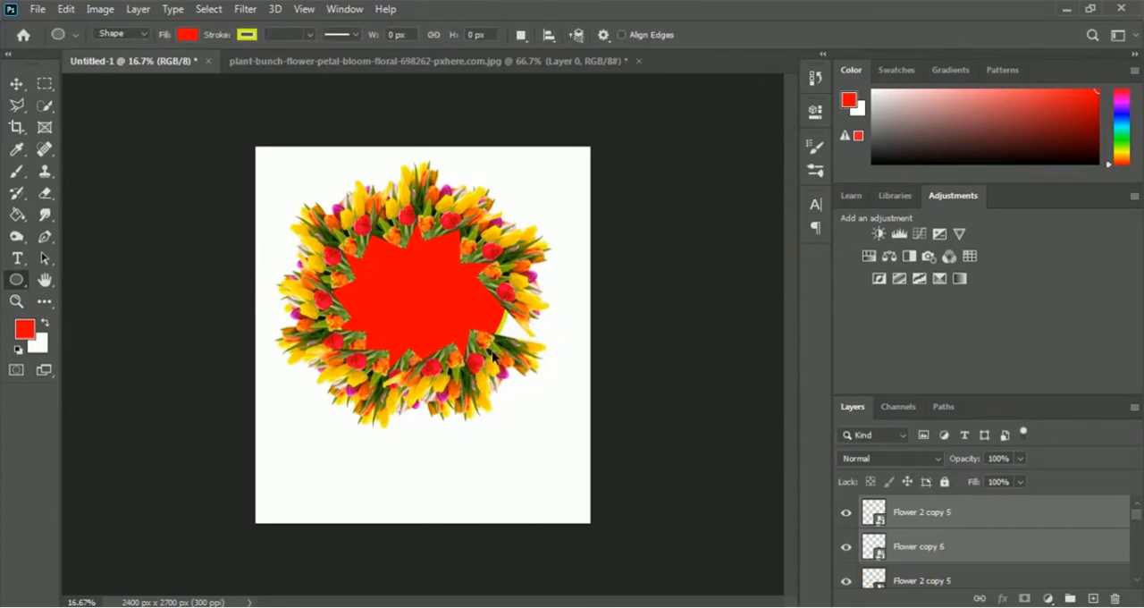
{"action": "key", "text": "ctrl+alt+t"}
{"action": "left_click_drag", "start_coordinate": [492, 355], "coordinate": [510, 344]}
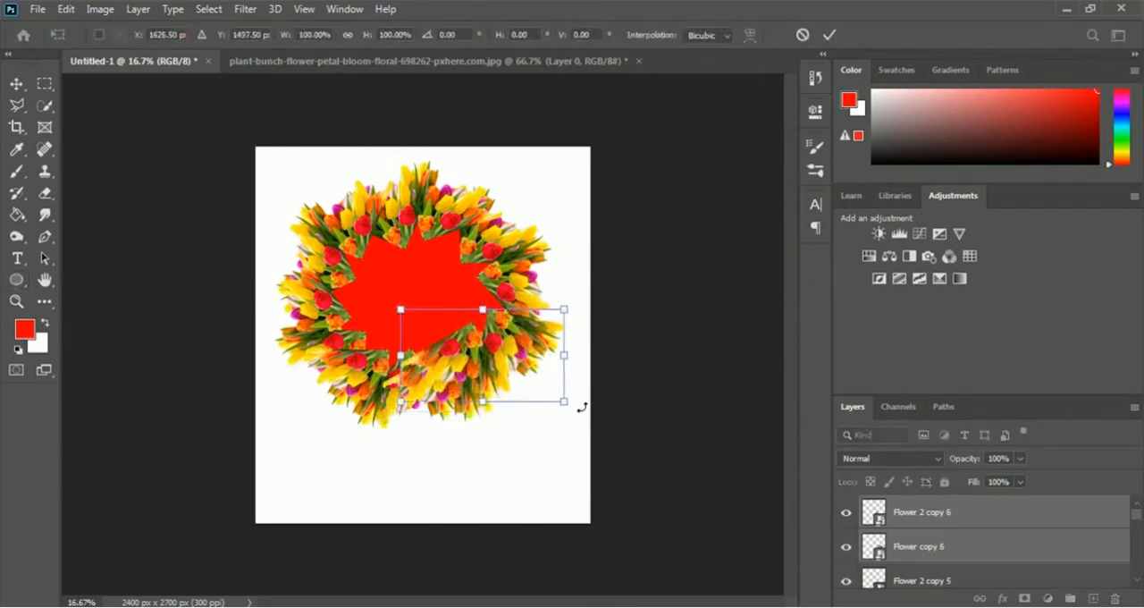
{"action": "left_click_drag", "start_coordinate": [582, 408], "coordinate": [599, 319]}
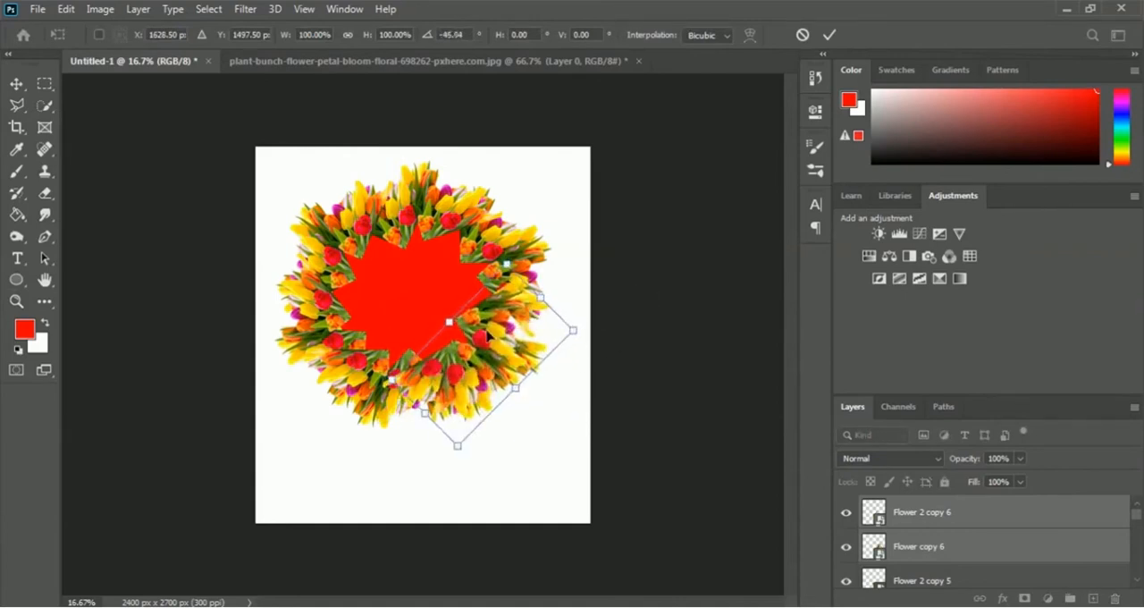
{"action": "mouse_move", "coordinate": [487, 338]}
{"action": "left_mouse_down"}
{"action": "mouse_move", "coordinate": [527, 332]}
{"action": "mouse_move", "coordinate": [510, 335]}
{"action": "left_mouse_up"}
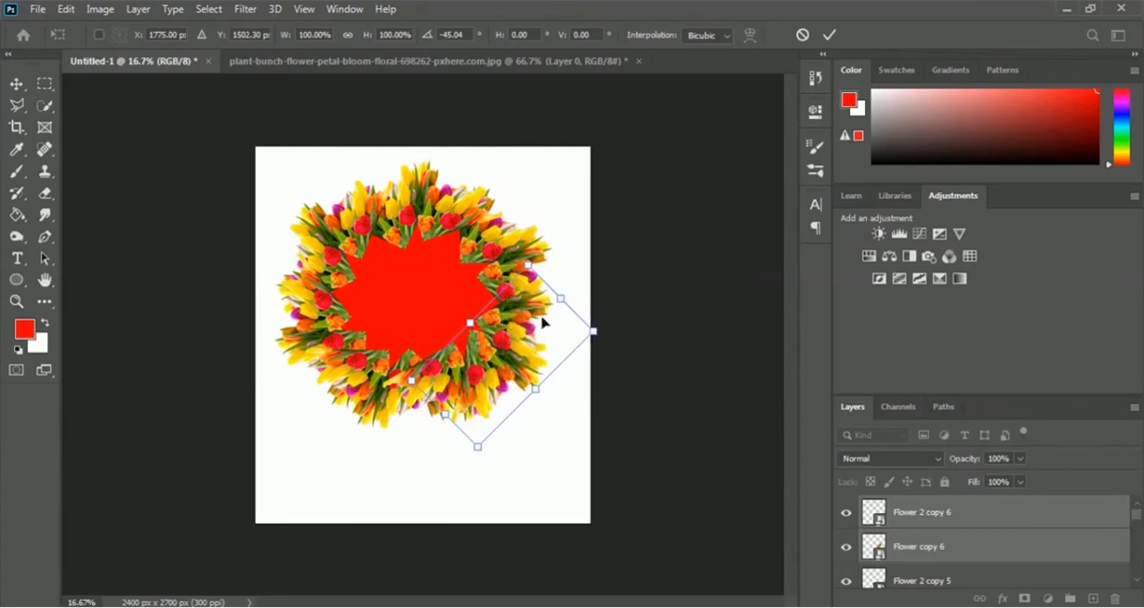
{"action": "key", "text": "Return"}
{"action": "key", "text": "u"}
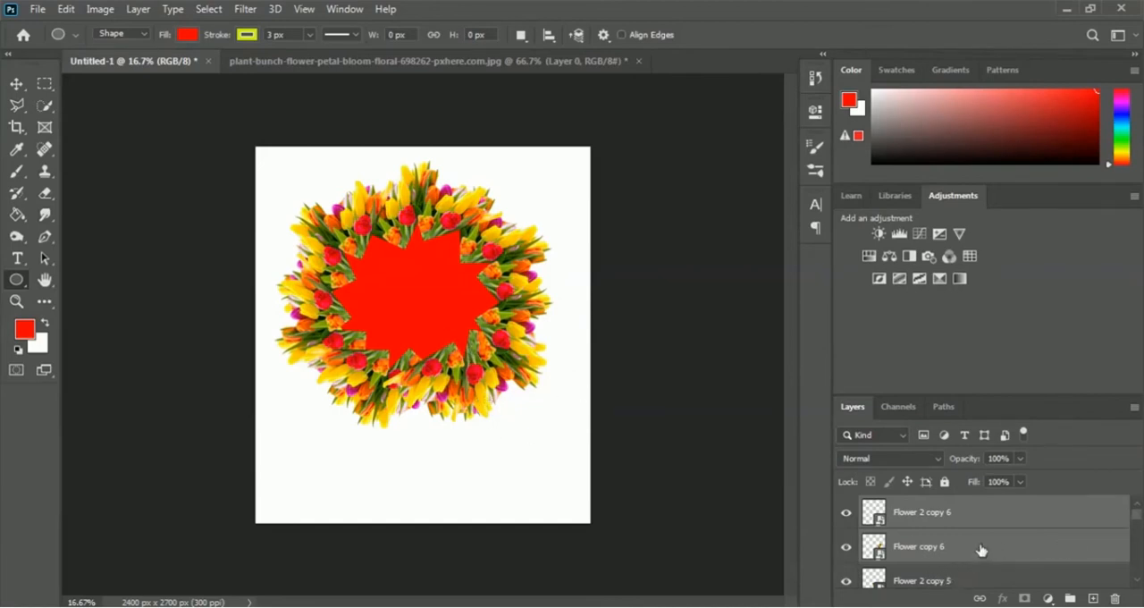
- Group all the flower layers, from Flower up to Flower 2 copy 6, and name the group Flowers
{"action": "scroll", "coordinate": [966, 555], "scroll_direction": "down", "scroll_amount": 3}
{"action": "scroll", "coordinate": [961, 549], "scroll_direction": "down", "scroll_amount": 5}
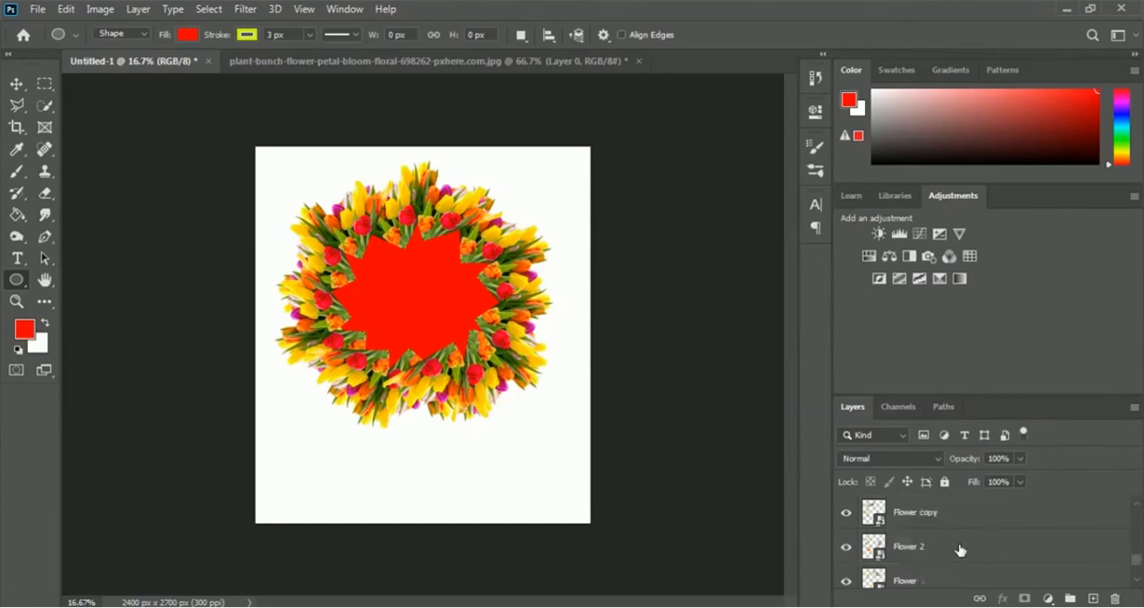
{"action": "scroll", "coordinate": [939, 546], "scroll_direction": "up", "scroll_amount": 1}
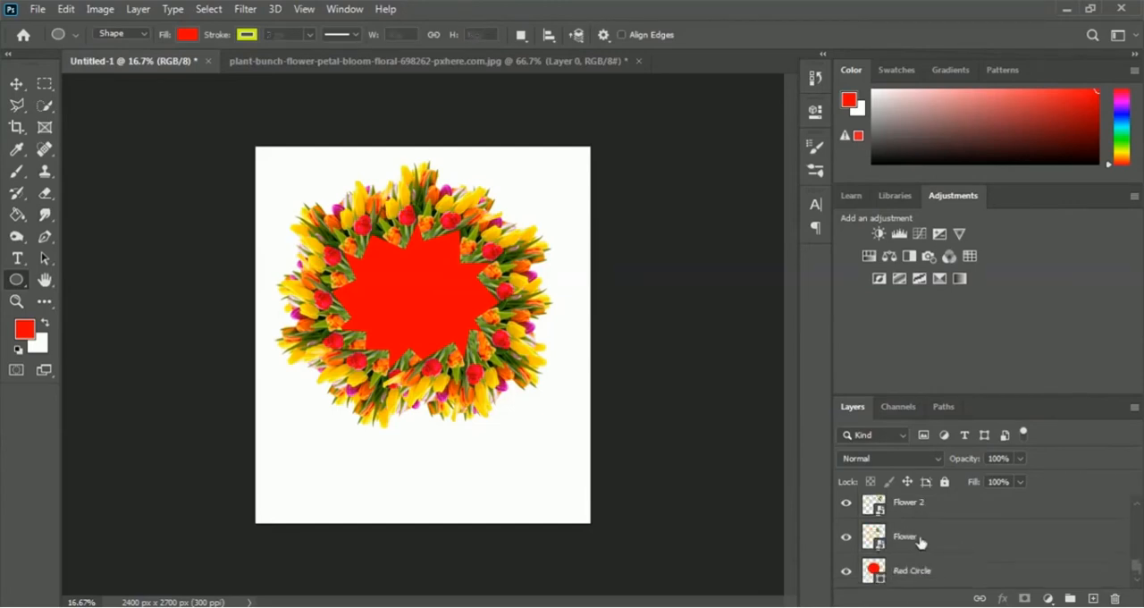
{"action": "left_click", "coordinate": [921, 544]}
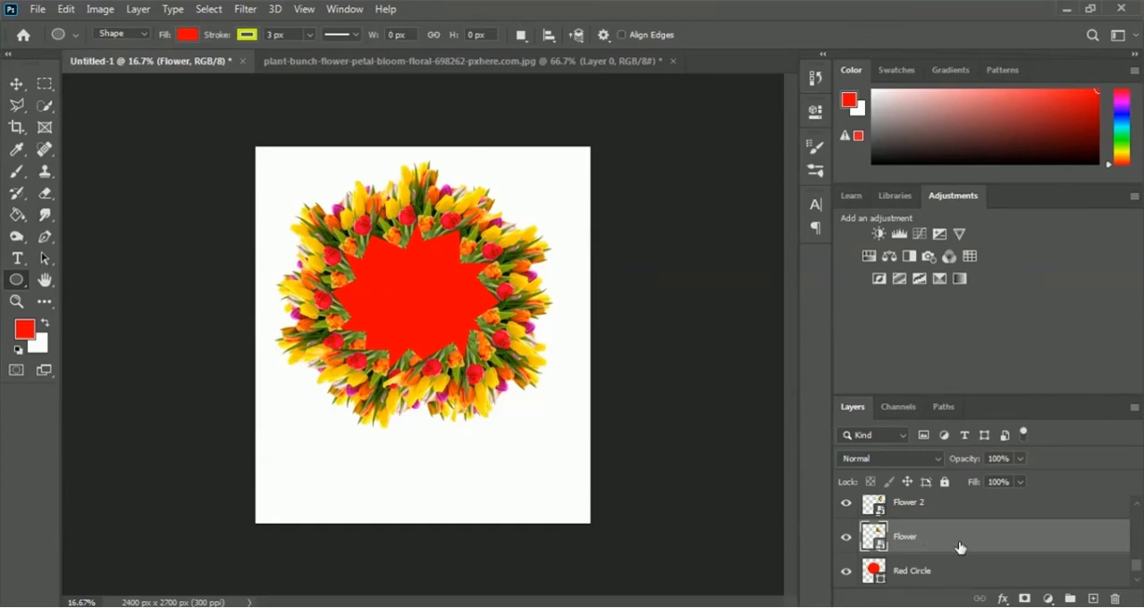
{"action": "left_click", "coordinate": [910, 511], "text": "shift"}
{"action": "scroll", "coordinate": [1034, 531], "scroll_direction": "up", "scroll_amount": 1}
{"action": "key", "text": "ctrl+j"}
{"action": "key", "text": "ctrl+j"}
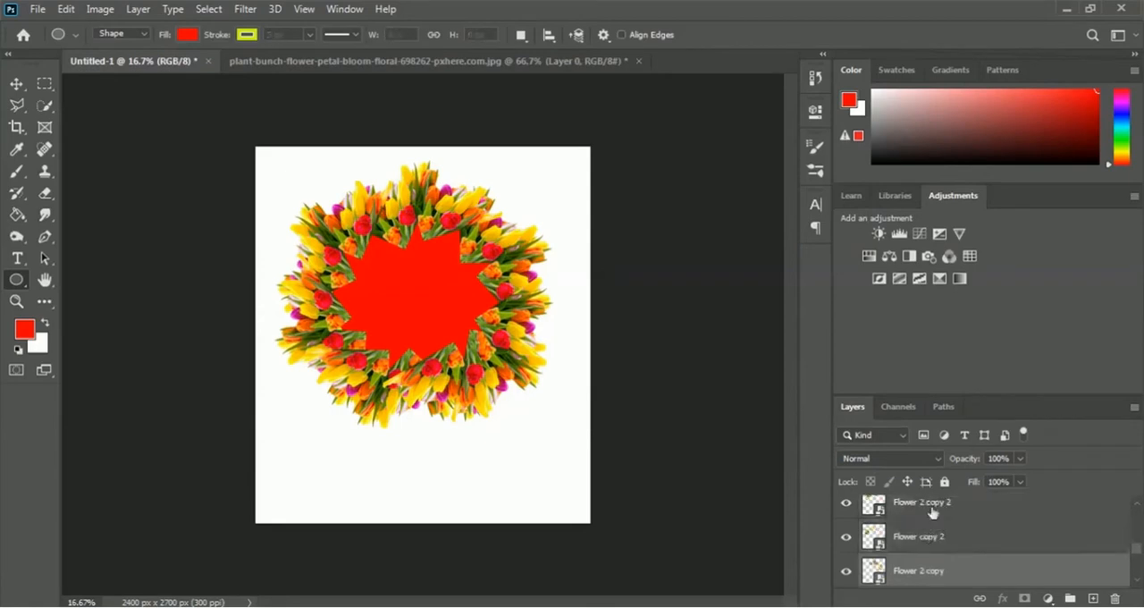
{"action": "key", "text": "ctrl+j"}
{"action": "key", "text": "ctrl+j"}
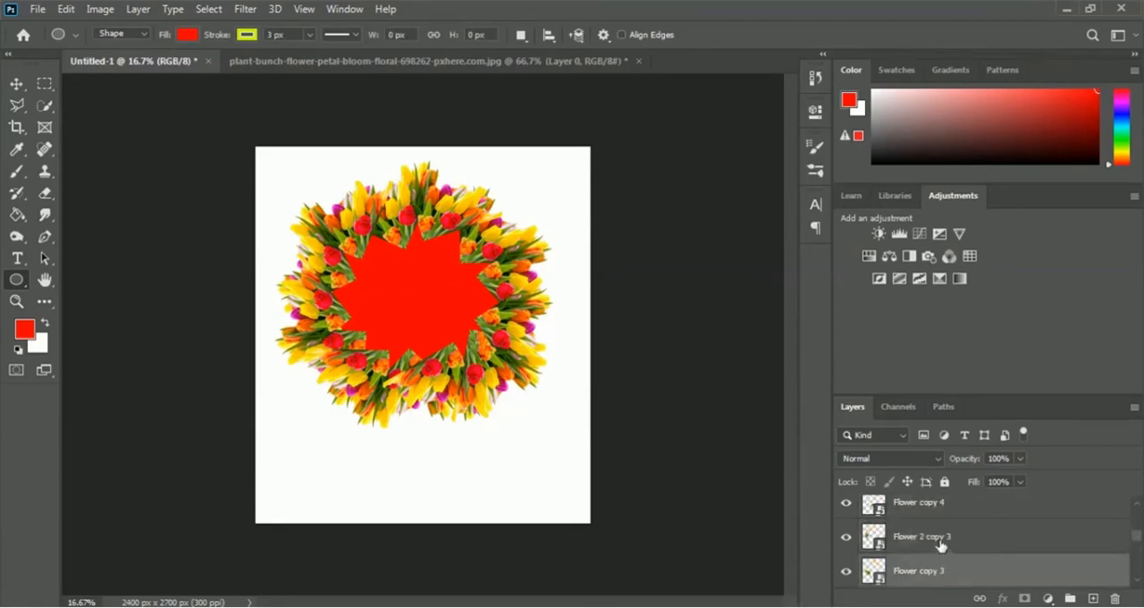
{"action": "key", "text": "ctrl+j"}
{"action": "left_click", "coordinate": [945, 570]}
{"action": "scroll", "coordinate": [942, 544], "scroll_direction": "down", "scroll_amount": 1}
{"action": "scroll", "coordinate": [978, 534], "scroll_direction": "up", "scroll_amount": 1}
{"action": "left_click", "coordinate": [978, 537]}
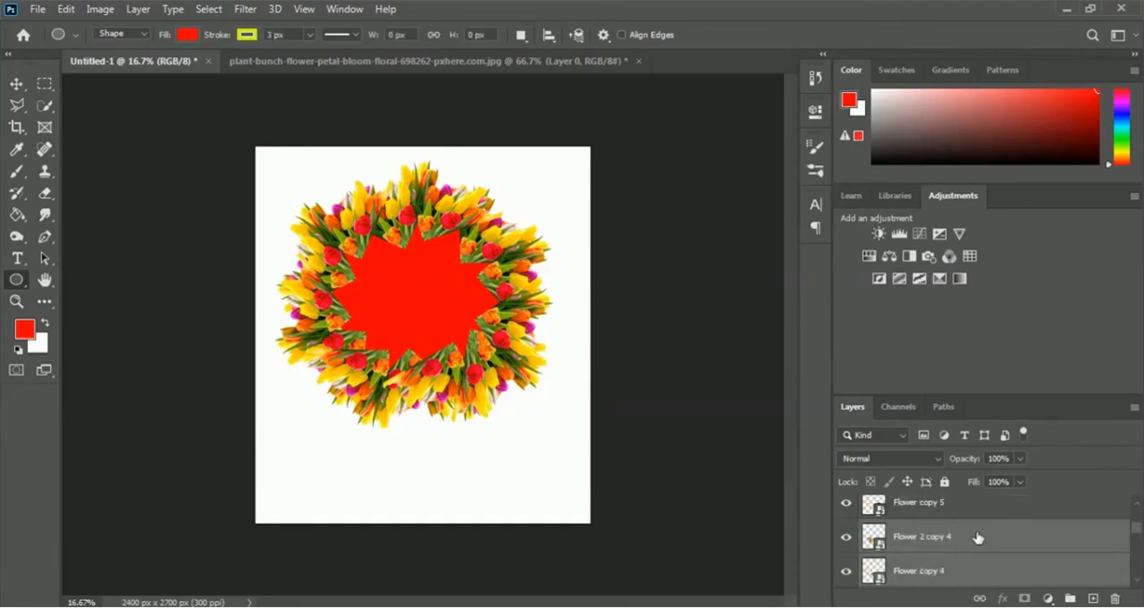
{"action": "left_click", "coordinate": [918, 512], "text": "ctrl"}
{"action": "scroll", "coordinate": [983, 546], "scroll_direction": "up", "scroll_amount": 2}
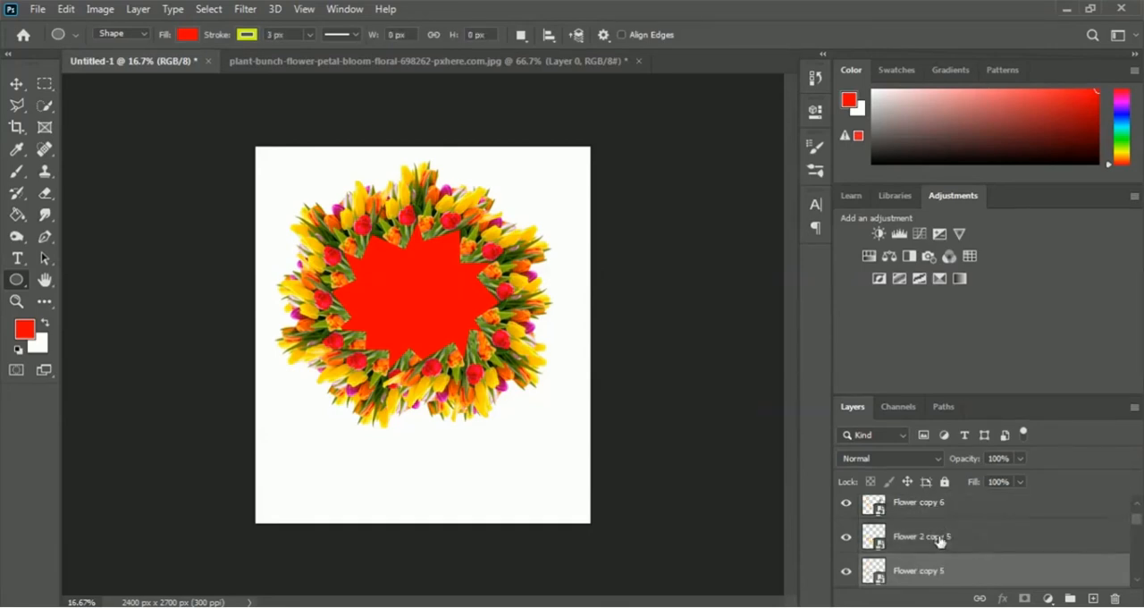
{"action": "left_click", "coordinate": [940, 541], "text": "ctrl"}
{"action": "scroll", "coordinate": [986, 548], "scroll_direction": "up", "scroll_amount": 1}
{"action": "left_click", "coordinate": [941, 543], "text": "ctrl"}
{"action": "left_click", "coordinate": [943, 504], "text": "ctrl"}
{"action": "scroll", "coordinate": [977, 538], "scroll_direction": "up", "scroll_amount": 1}
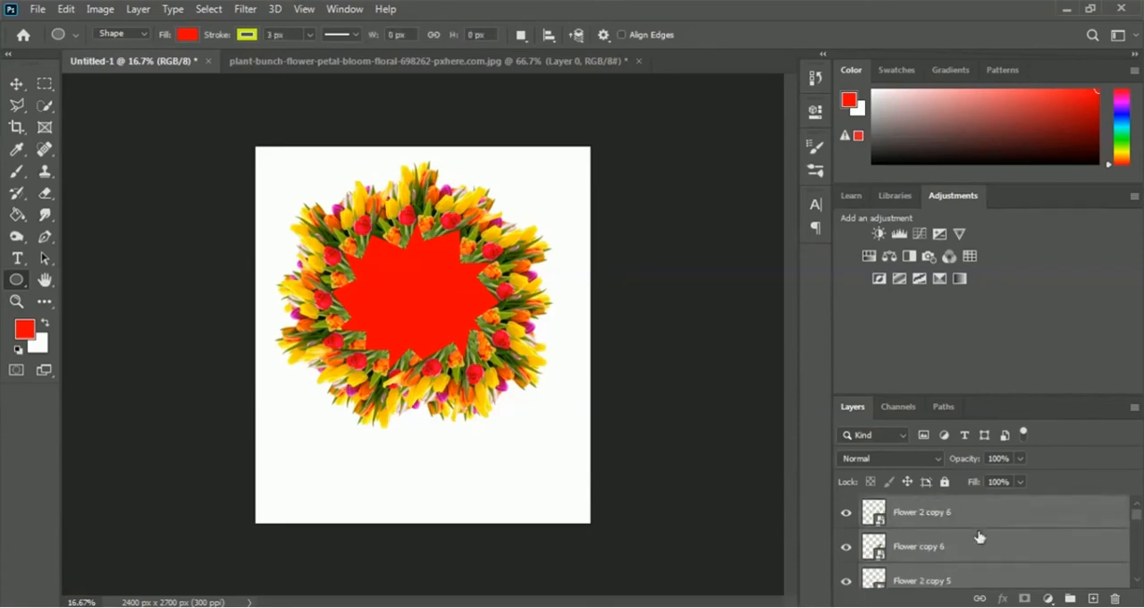
{"action": "left_click", "coordinate": [1070, 599]}
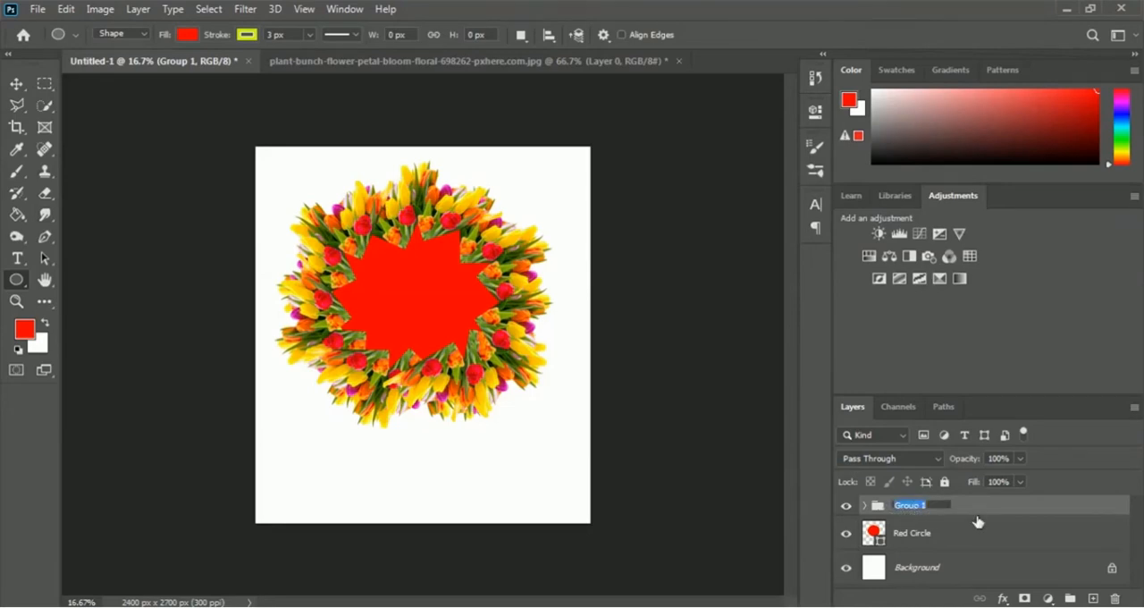
{"action": "type", "text": "Flowers"}
{"action": "key", "text": "Return"}
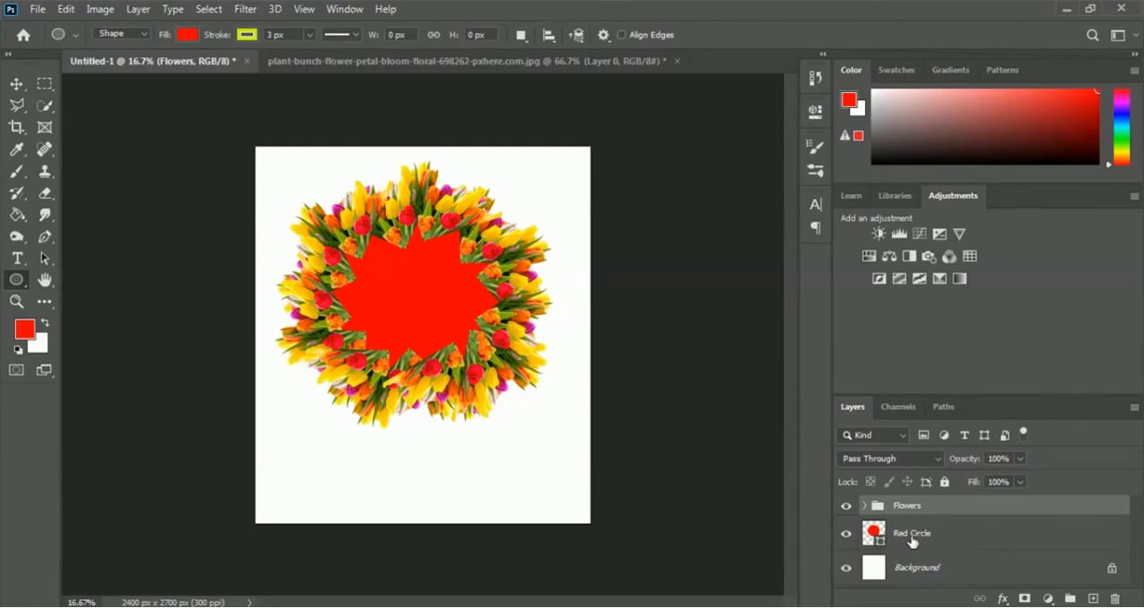
- Bring the Red Circle layer above the Flowers group and center the circle within the wreath at about X 1143 px, Y 1088 px
{"action": "left_click_drag", "start_coordinate": [913, 541], "coordinate": [914, 497]}
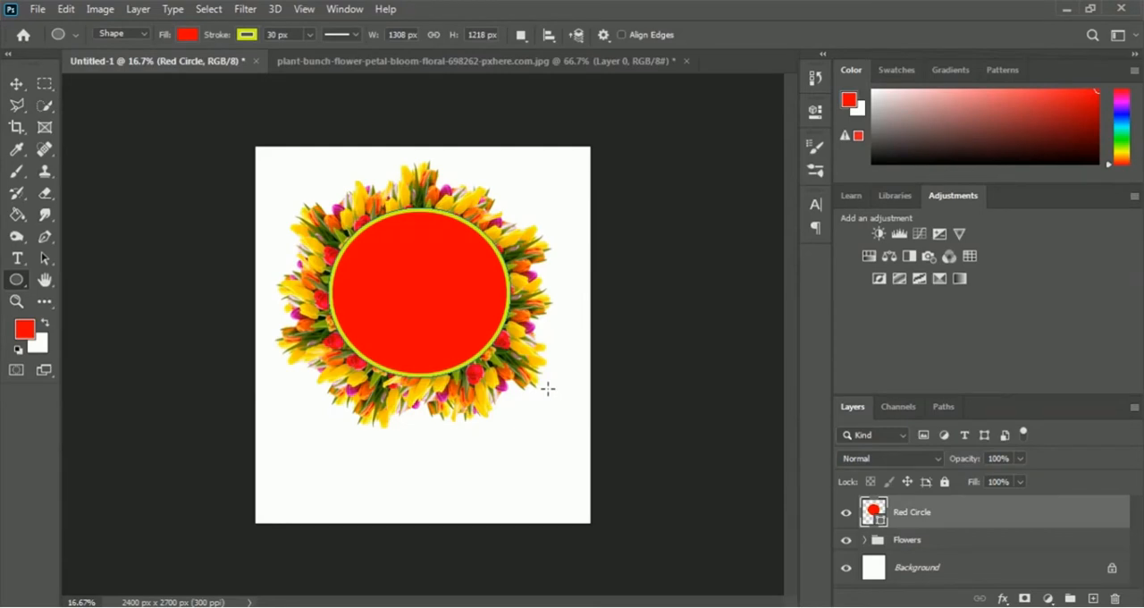
{"action": "key", "text": "ctrl+t"}
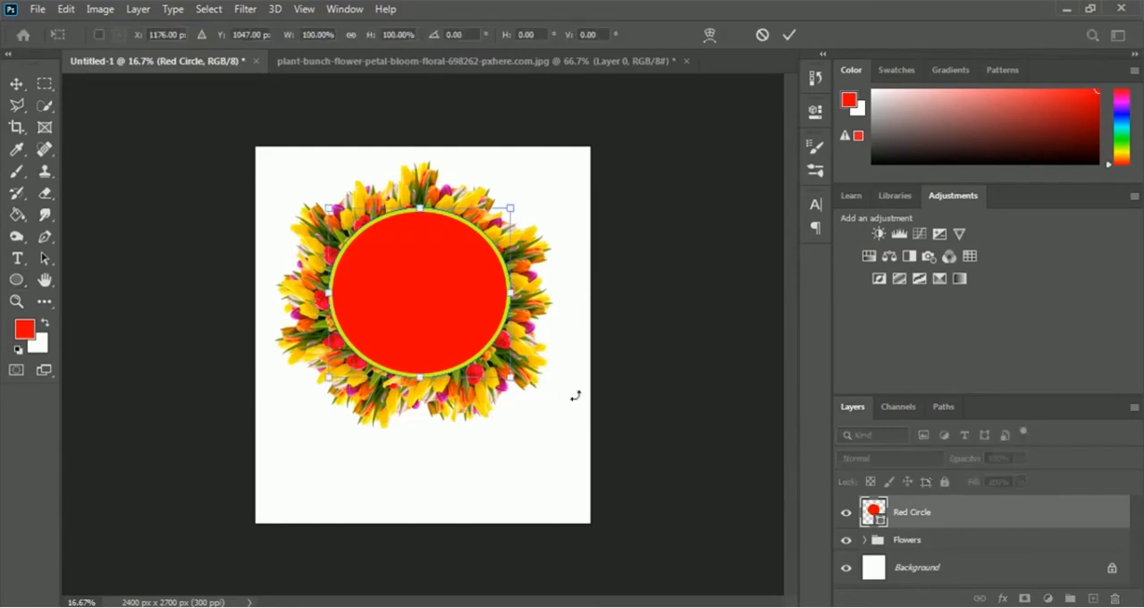
{"action": "left_click_drag", "start_coordinate": [462, 300], "coordinate": [451, 304]}
{"action": "key", "text": "Down"}
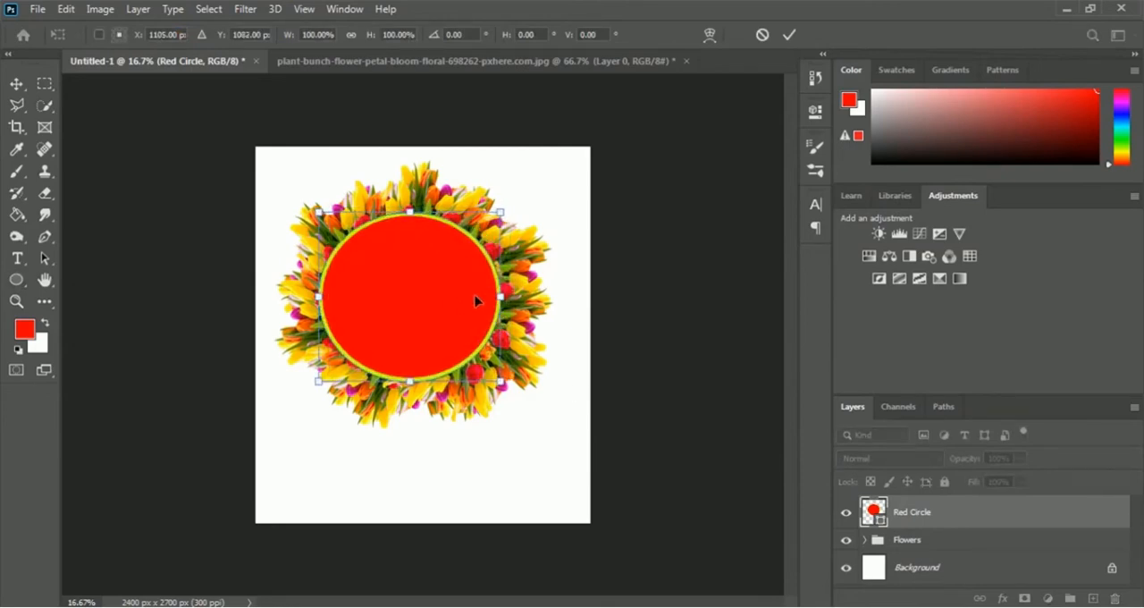
{"action": "key", "text": "Right"}
{"action": "key", "text": "Right"}
{"action": "key", "text": "Right"}
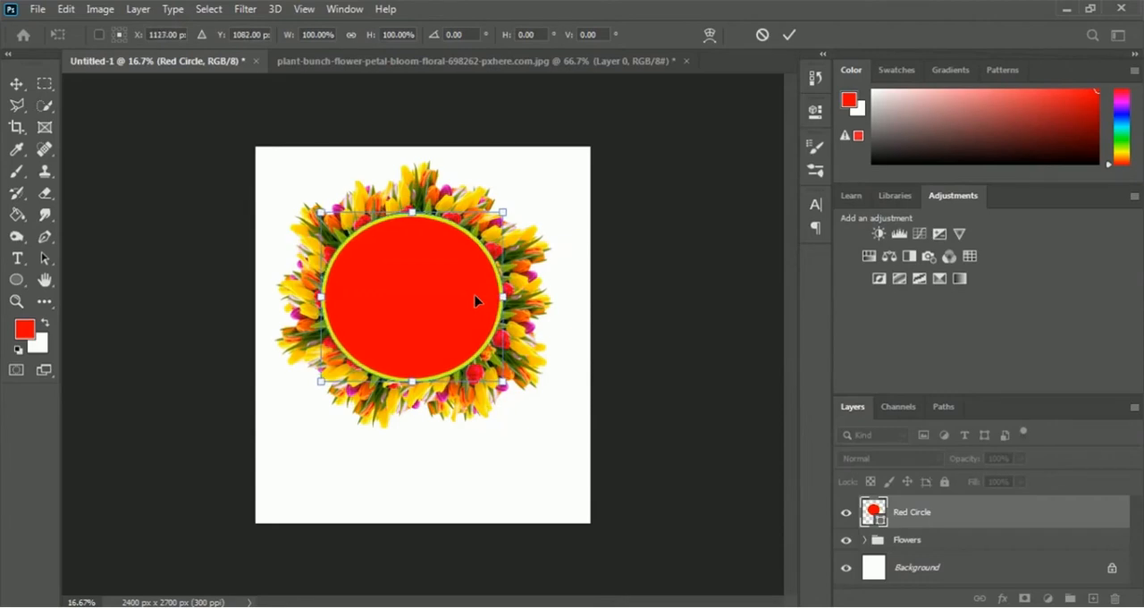
{"action": "key", "text": "Down"}
{"action": "key", "text": "Down"}
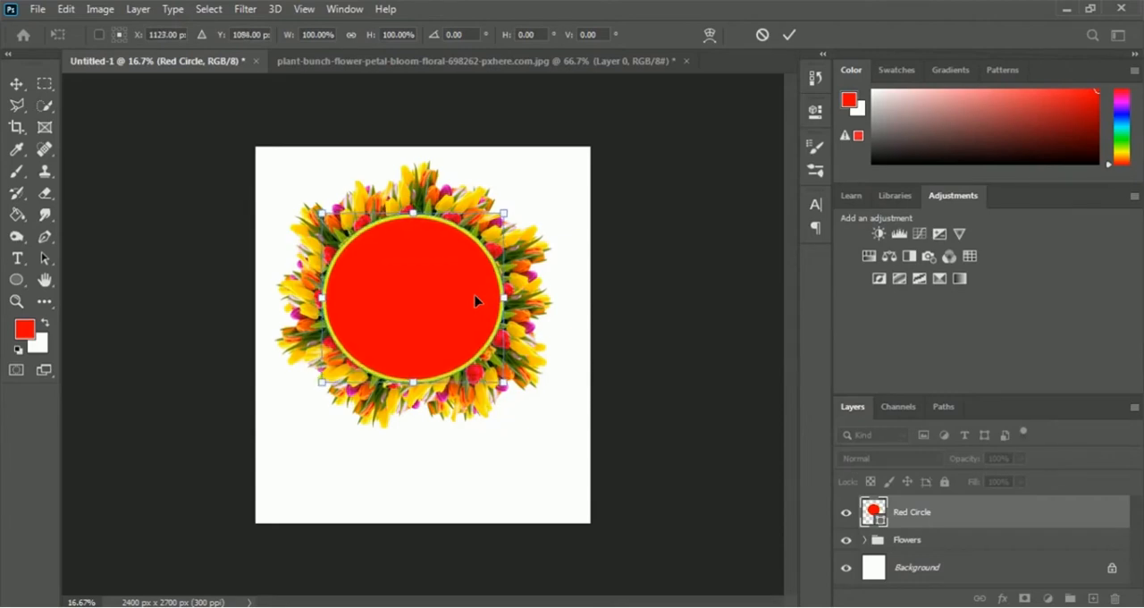
{"action": "key", "text": "Right"}
{"action": "key", "text": "Right"}
{"action": "key", "text": "Right"}
{"action": "key", "text": "Up"}
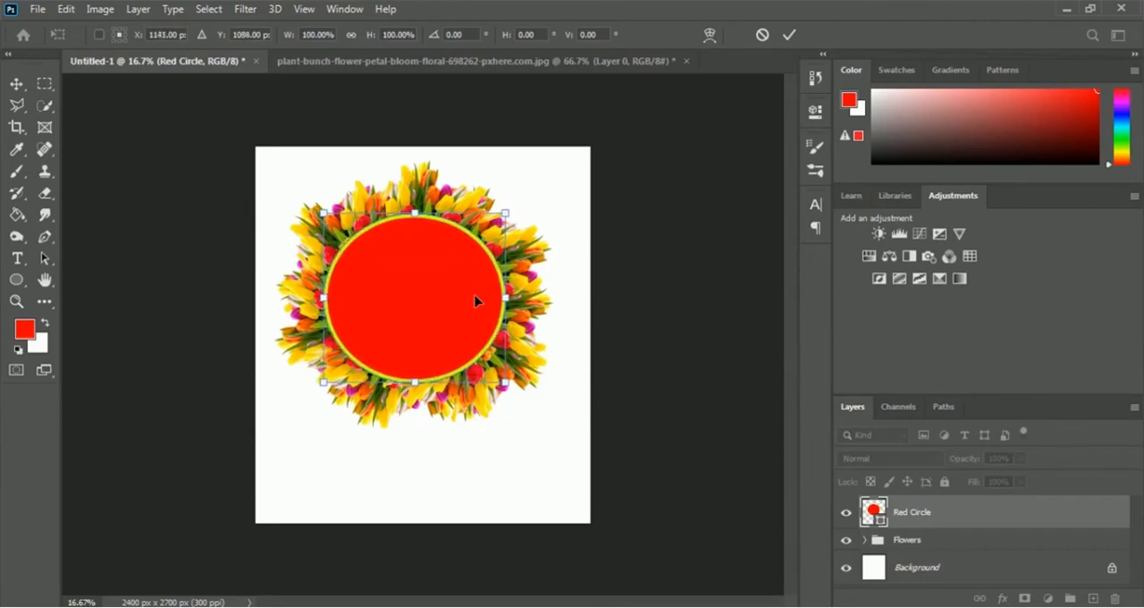
{"action": "key", "text": "Return"}
{"action": "key", "text": "u"}
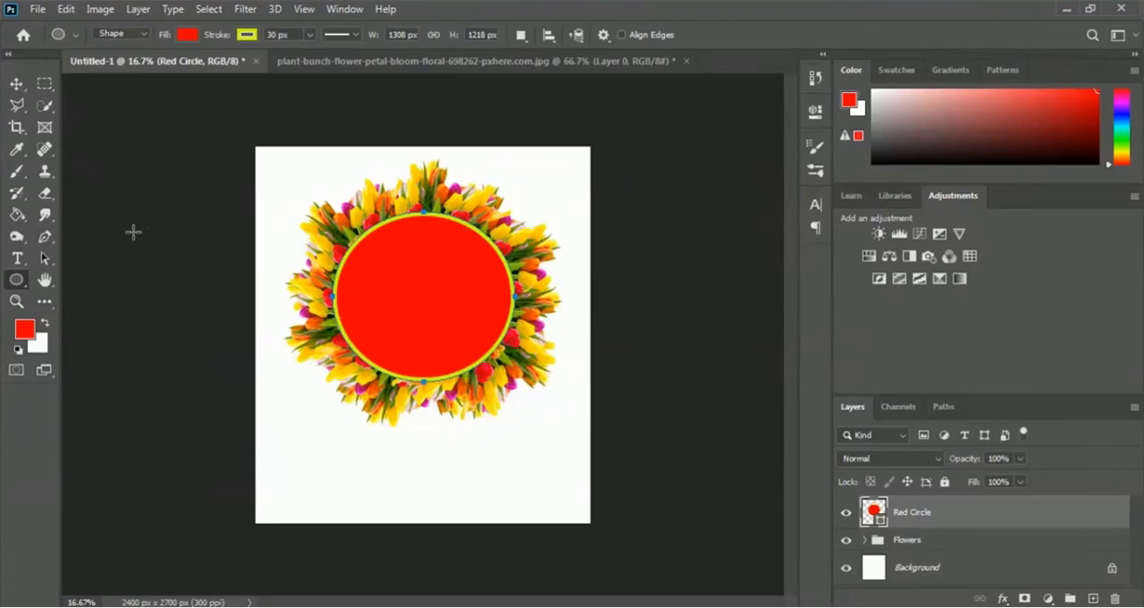
- Place the smiling baby photo from the 07 Mug Design folder as an embedded image above the red circle
{"action": "left_click", "coordinate": [37, 10]}
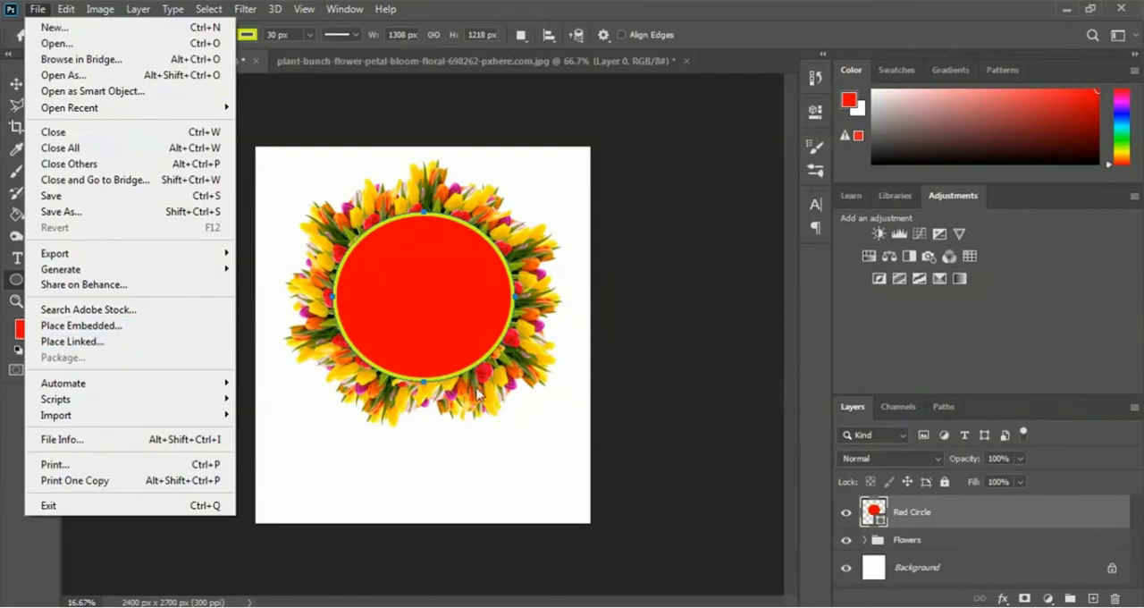
{"action": "left_click", "coordinate": [166, 327]}
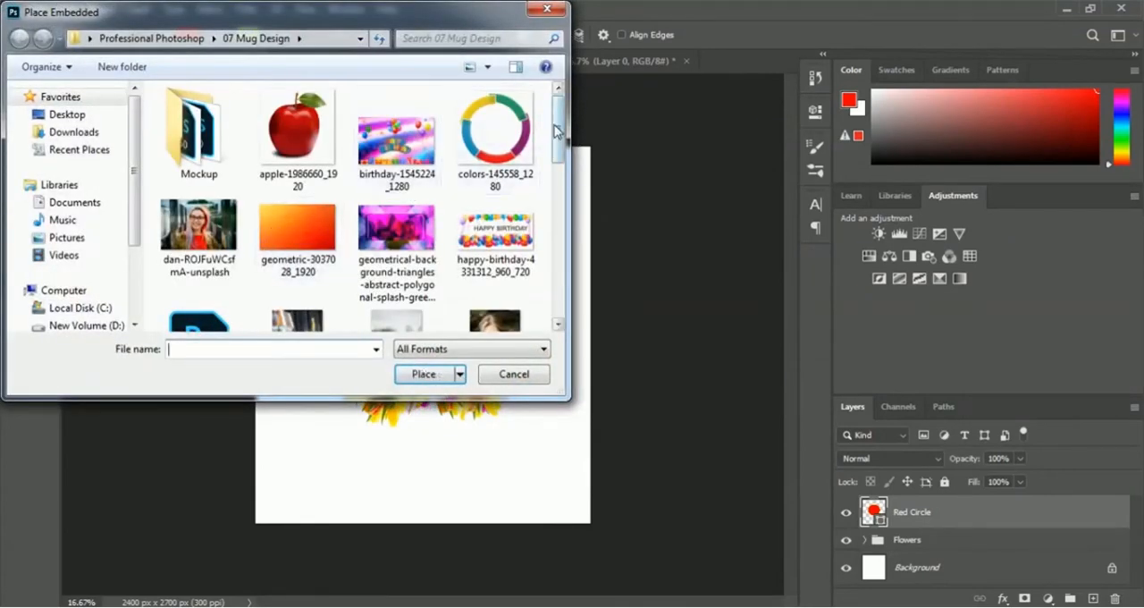
{"action": "left_click_drag", "start_coordinate": [554, 132], "coordinate": [573, 285]}
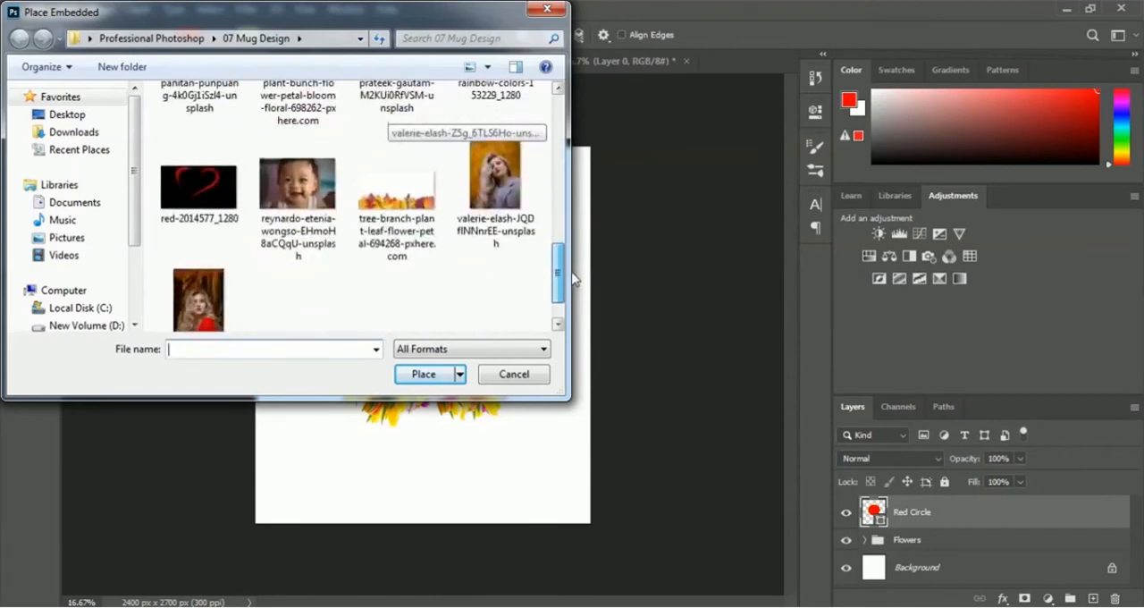
{"action": "left_click", "coordinate": [293, 234]}
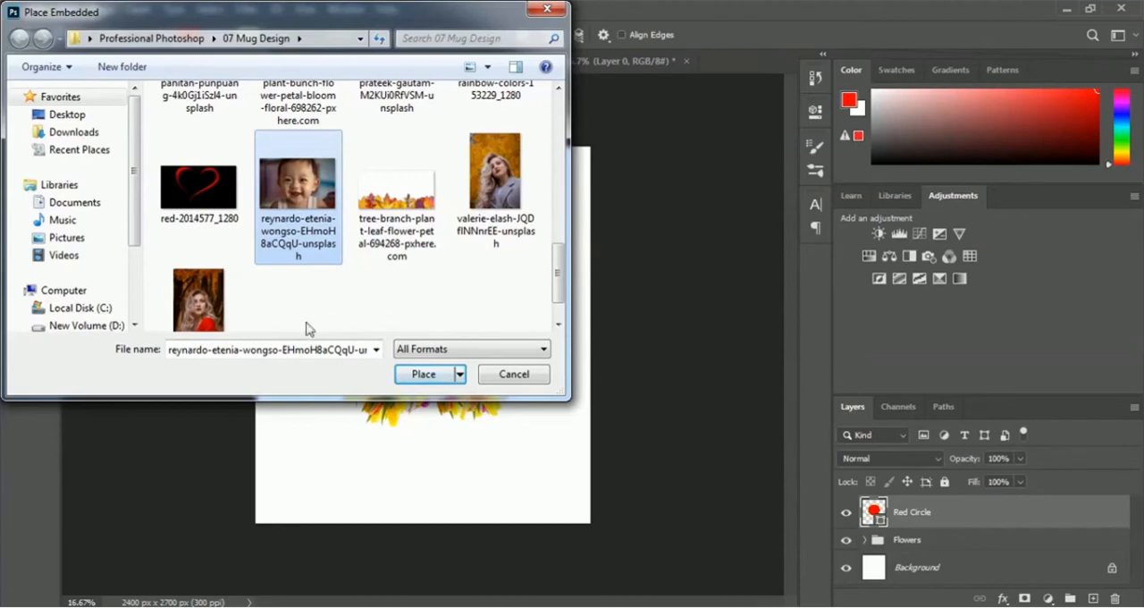
{"action": "left_click", "coordinate": [423, 374]}
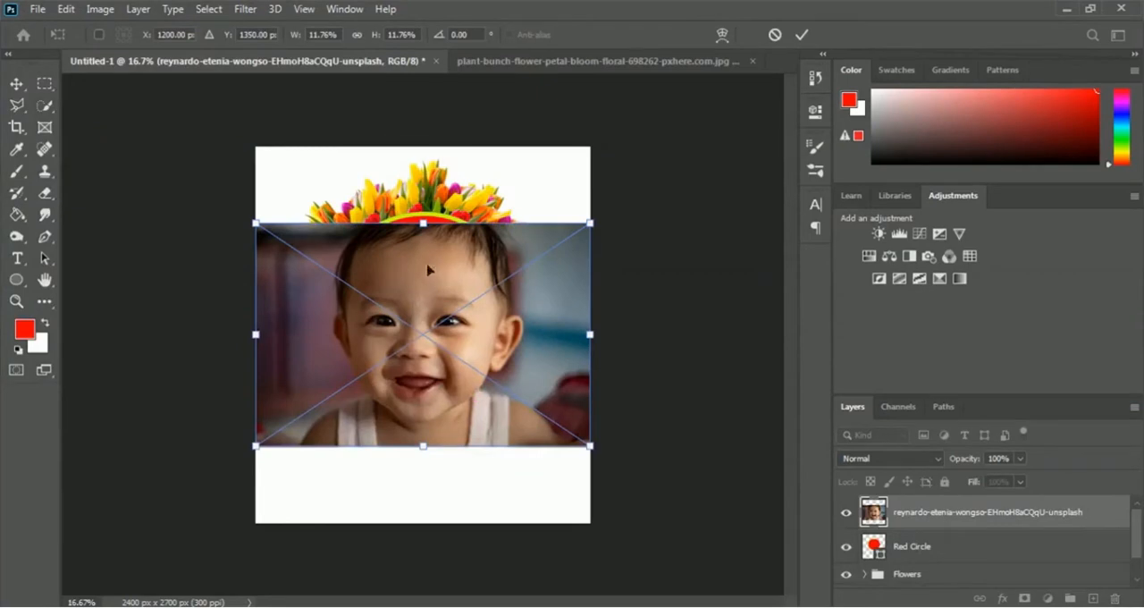
- Move the baby photo up over the red circle and lower its opacity to 47%
{"action": "left_click_drag", "start_coordinate": [428, 269], "coordinate": [444, 252]}
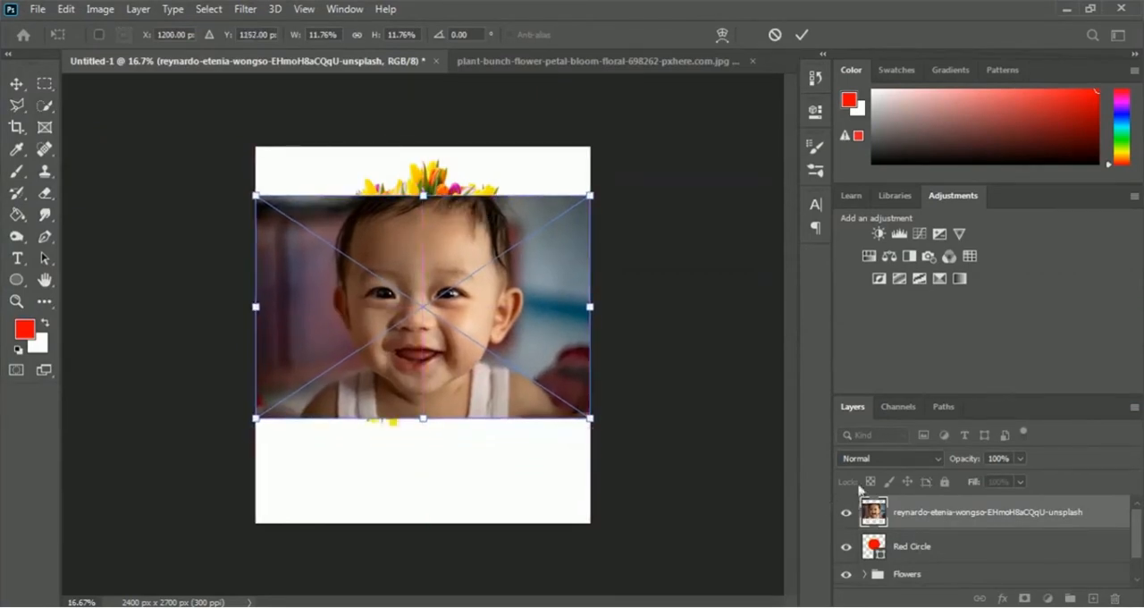
{"action": "left_click", "coordinate": [1020, 459]}
{"action": "left_click_drag", "start_coordinate": [997, 480], "coordinate": [976, 478]}
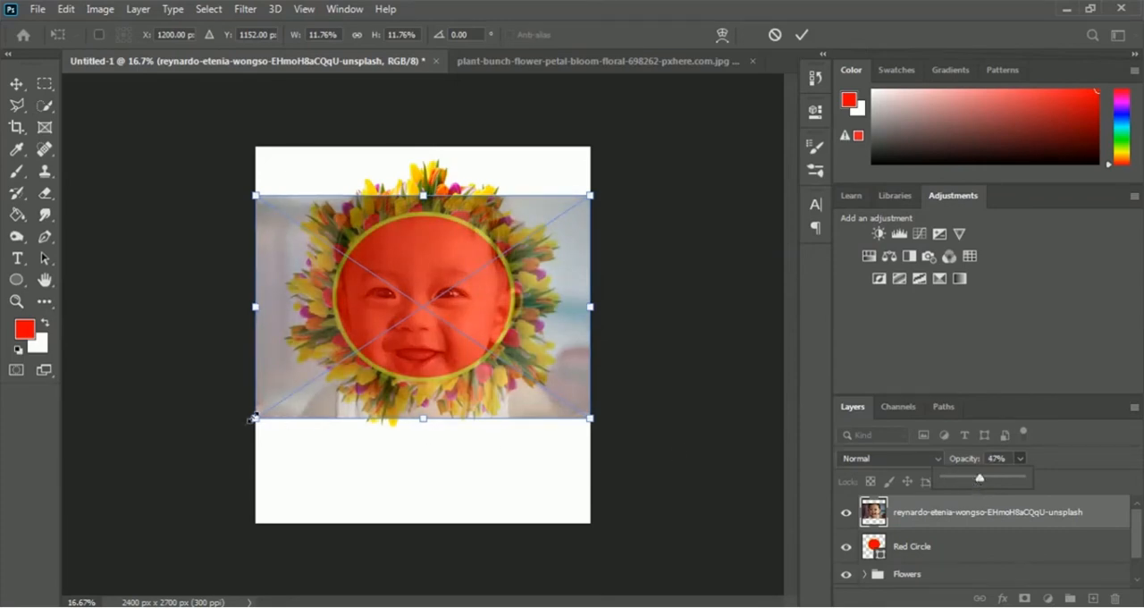
- Scale the baby photo to about 7.48% width and 9.15% height so it just covers the red circle
{"action": "left_click_drag", "start_coordinate": [253, 417], "coordinate": [314, 386]}
{"action": "left_click_drag", "start_coordinate": [591, 388], "coordinate": [553, 381]}
{"action": "left_click_drag", "start_coordinate": [552, 194], "coordinate": [533, 211]}
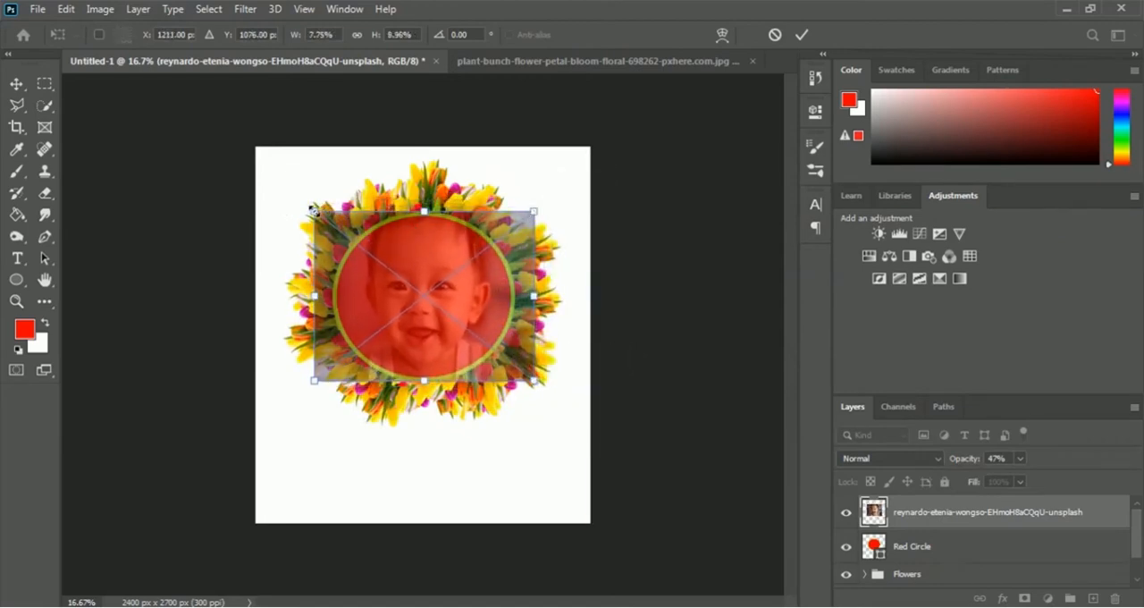
{"action": "left_click_drag", "start_coordinate": [313, 210], "coordinate": [320, 210]}
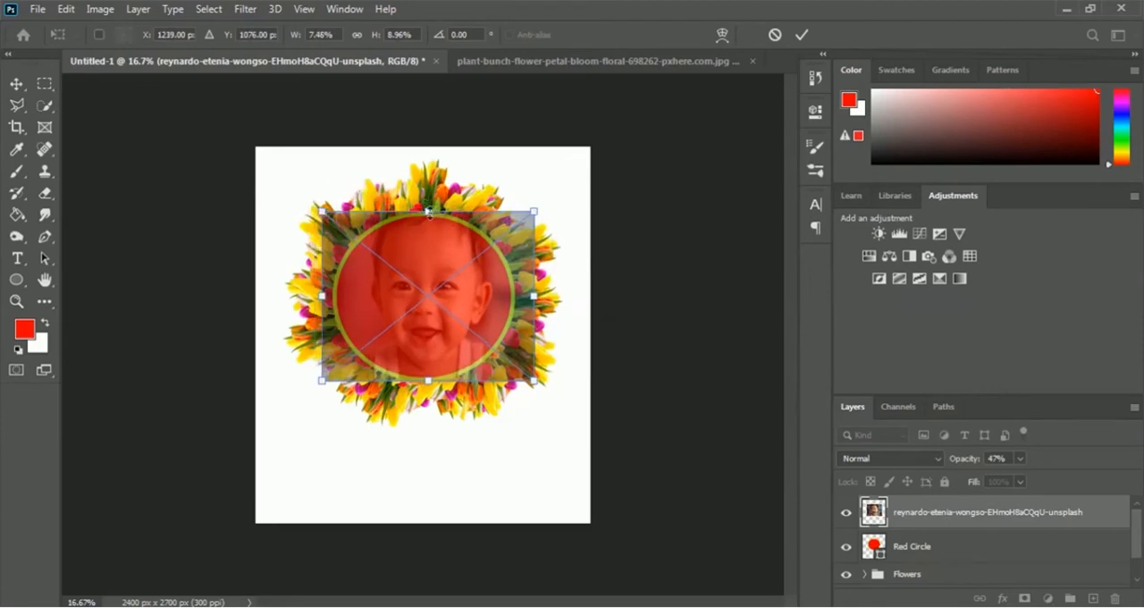
{"action": "left_click_drag", "start_coordinate": [428, 211], "coordinate": [428, 208]}
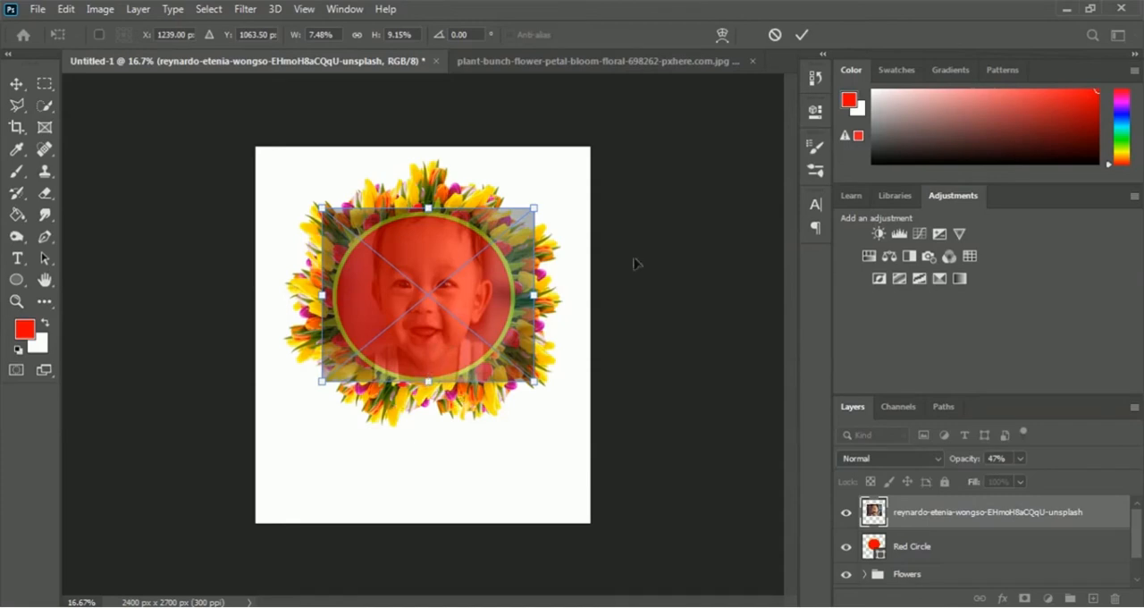
{"action": "left_click", "coordinate": [802, 36]}
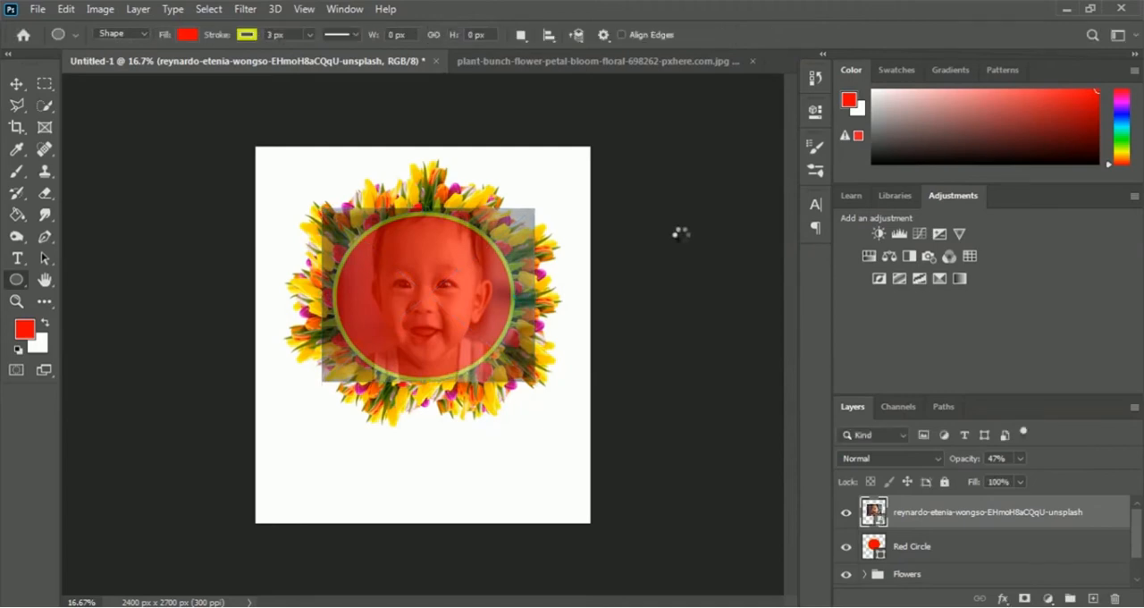
- Set the baby photo's opacity to 100% and clip it to the Red Circle layer with a clipping mask
{"action": "left_click", "coordinate": [1020, 457]}
{"action": "left_click_drag", "start_coordinate": [1053, 481], "coordinate": [1070, 484]}
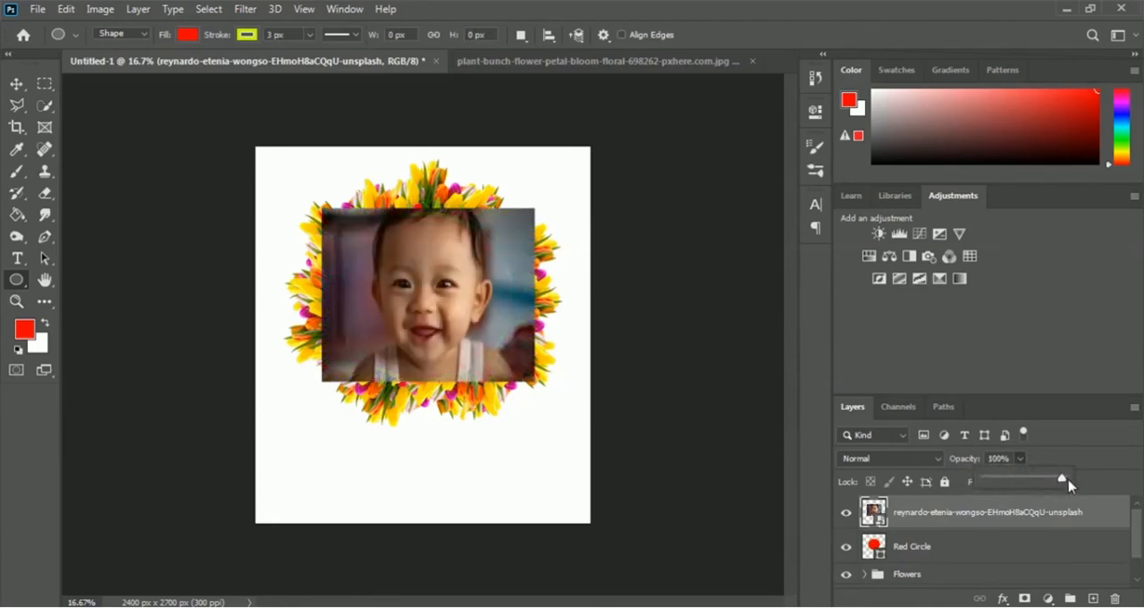
{"action": "left_click", "coordinate": [1084, 460]}
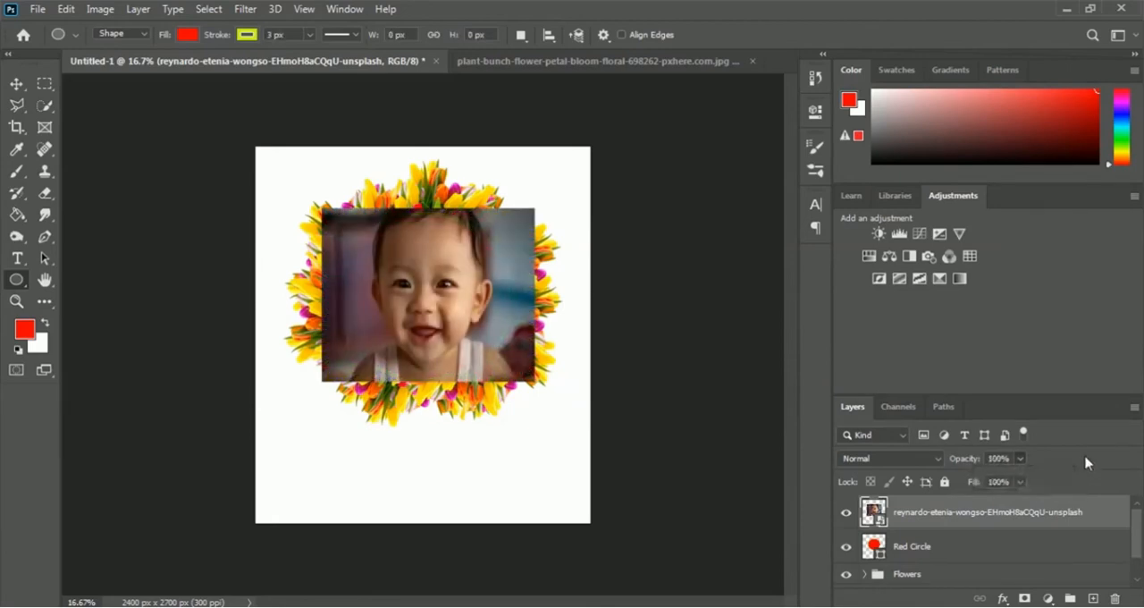
{"action": "right_click", "coordinate": [938, 516]}
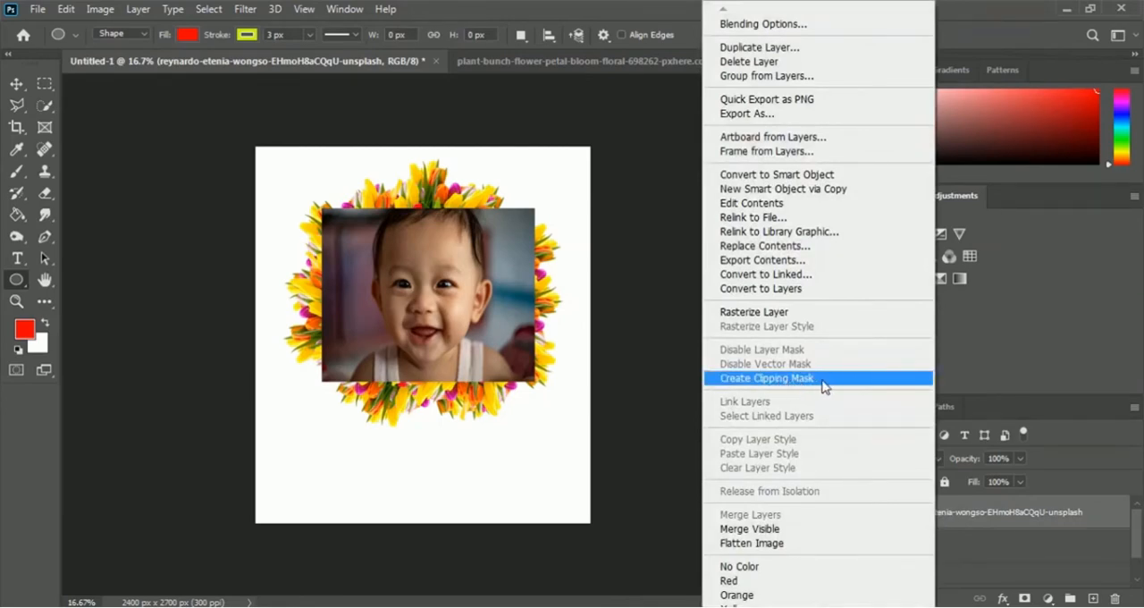
{"action": "left_click", "coordinate": [864, 387]}
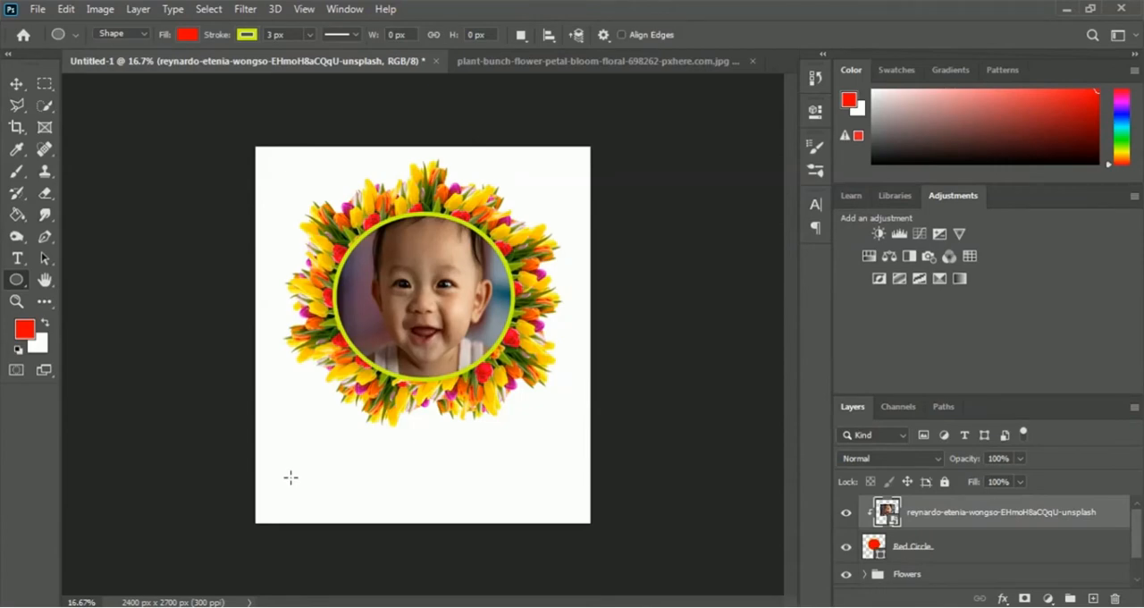
- Open the happy-birthday-4331312_960_720 image from the 07 Mug Design folder
{"action": "left_click", "coordinate": [36, 9]}
{"action": "left_click", "coordinate": [44, 42]}
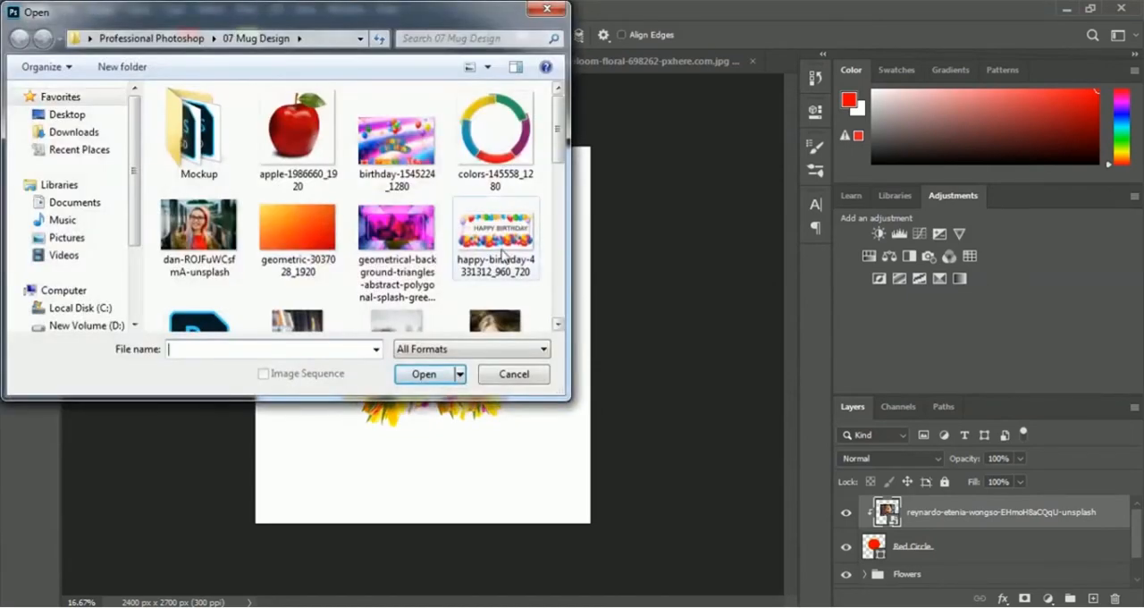
{"action": "left_click", "coordinate": [502, 255]}
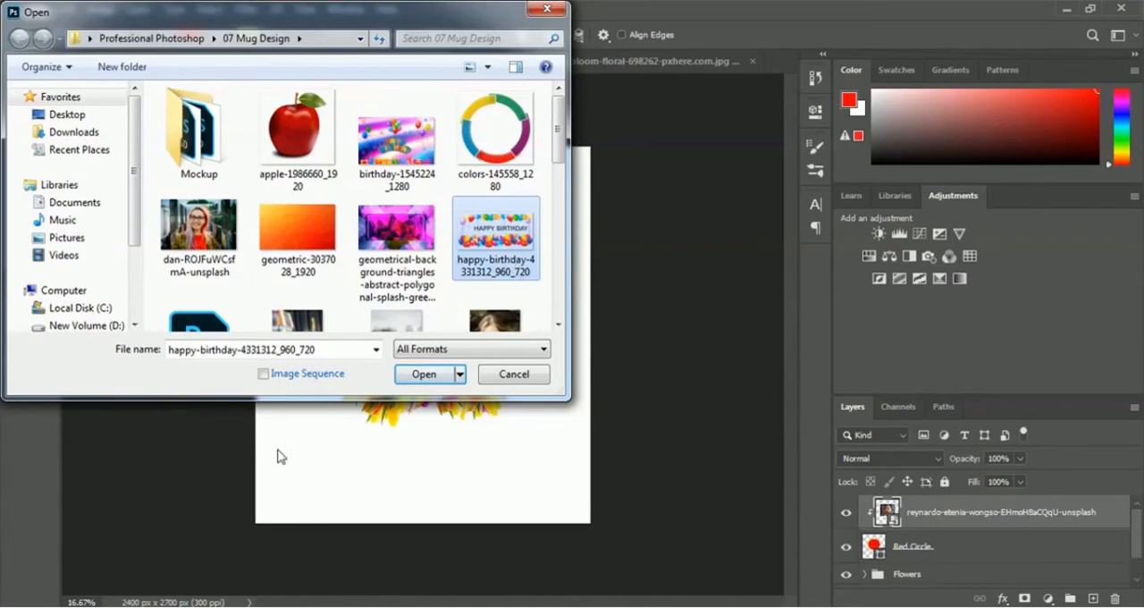
{"action": "left_click", "coordinate": [422, 374]}
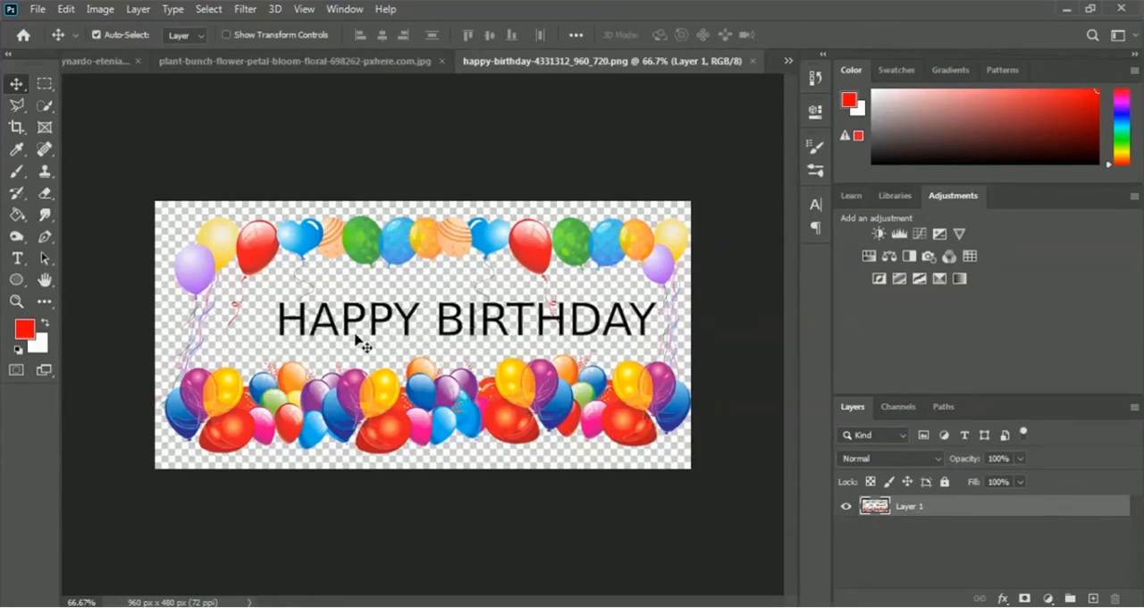
- Erase the black HAPPY BIRTHDAY lettering between the balloons with a 91 px hard round Eraser
{"action": "left_click", "coordinate": [46, 199]}
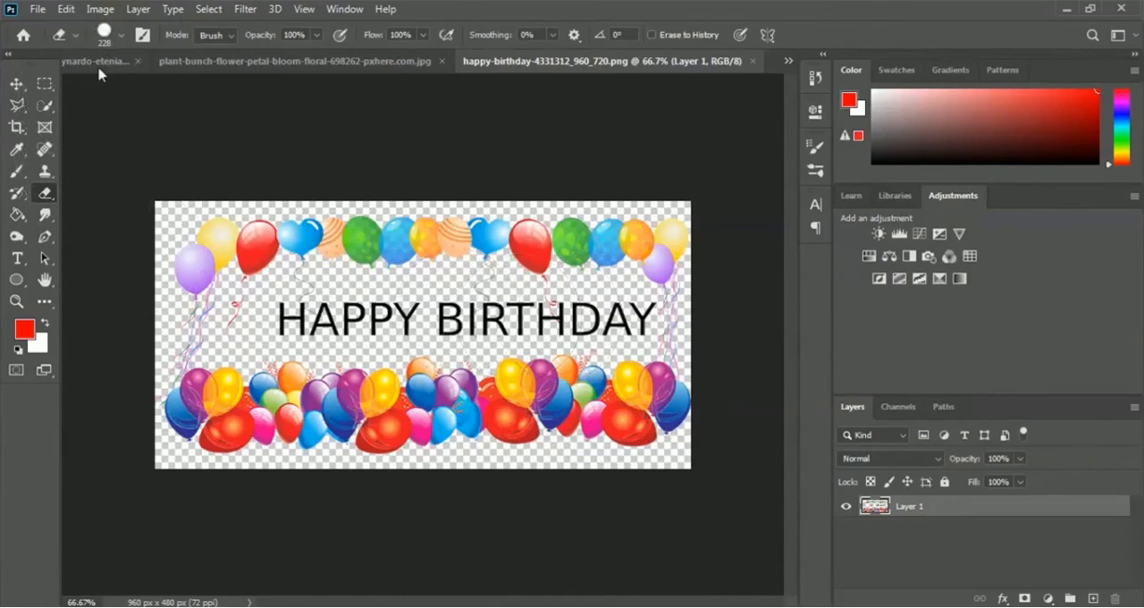
{"action": "left_click", "coordinate": [121, 35]}
{"action": "left_click_drag", "start_coordinate": [146, 89], "coordinate": [141, 89]}
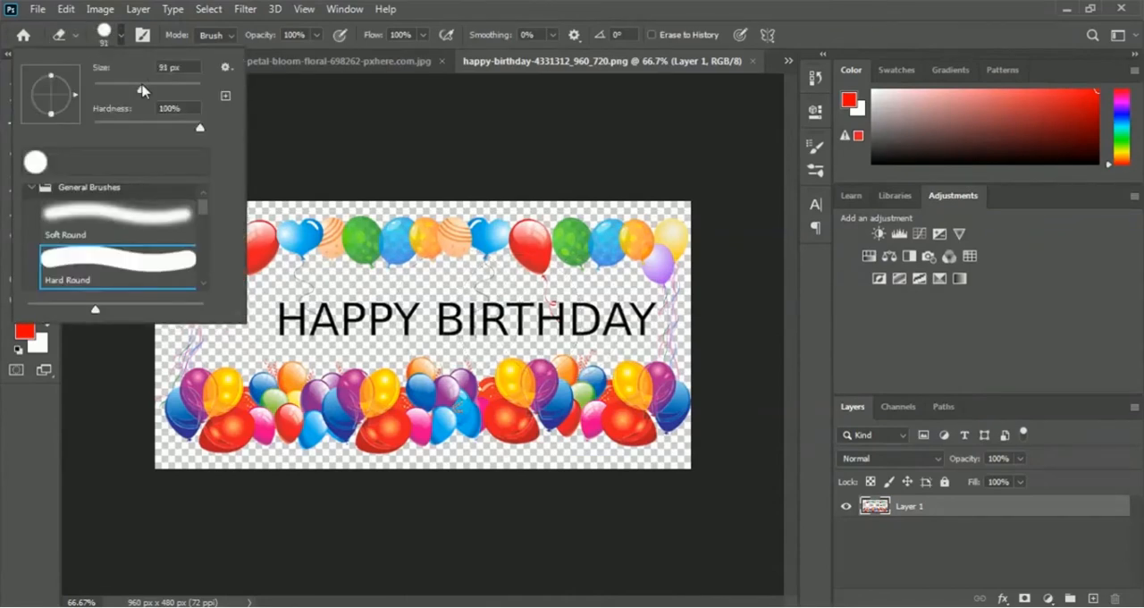
{"action": "left_click", "coordinate": [288, 319]}
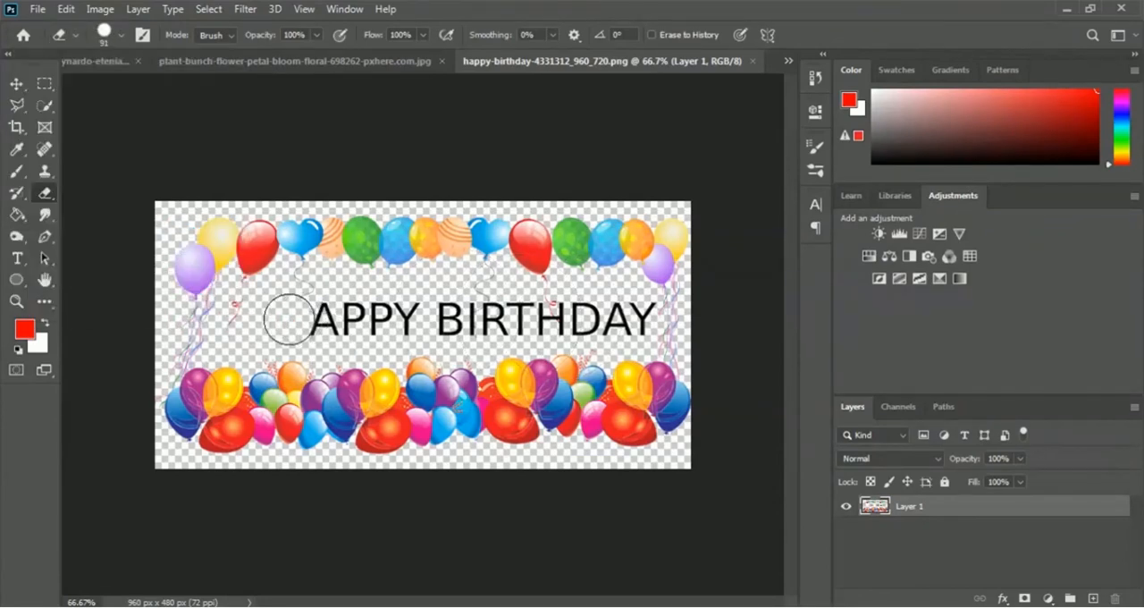
{"action": "mouse_move", "coordinate": [288, 319]}
{"action": "left_mouse_down"}
{"action": "mouse_move", "coordinate": [274, 313]}
{"action": "mouse_move", "coordinate": [634, 318]}
{"action": "left_mouse_up"}
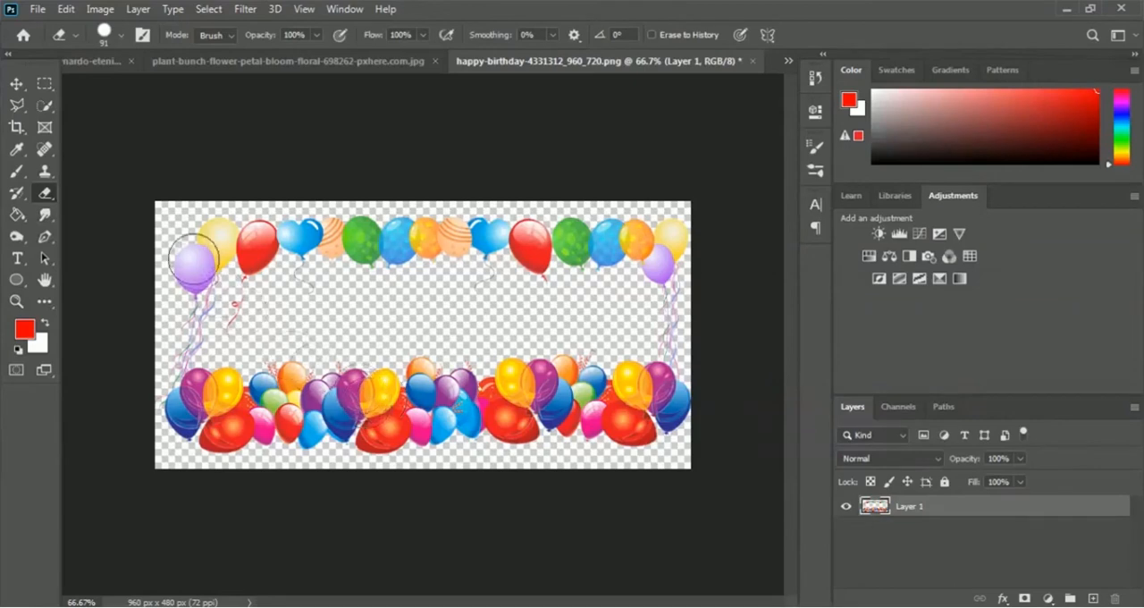
- Bring the balloon frame into Untitled-1 below the wreath and scale it to about 225% width and 160% height
{"action": "left_click", "coordinate": [16, 84]}
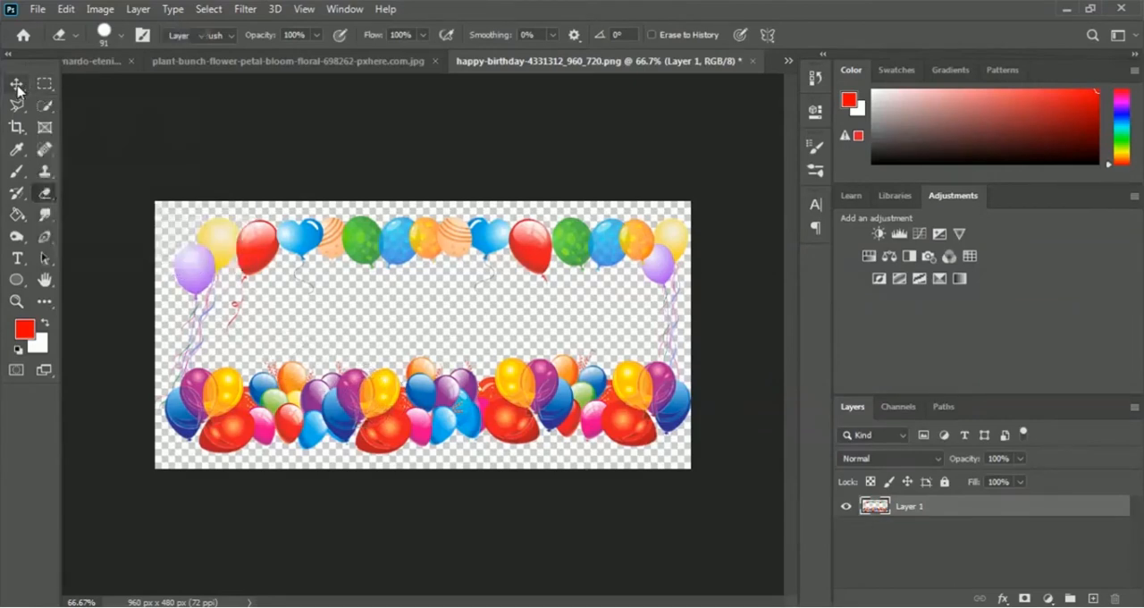
{"action": "left_click_drag", "start_coordinate": [534, 387], "coordinate": [424, 444]}
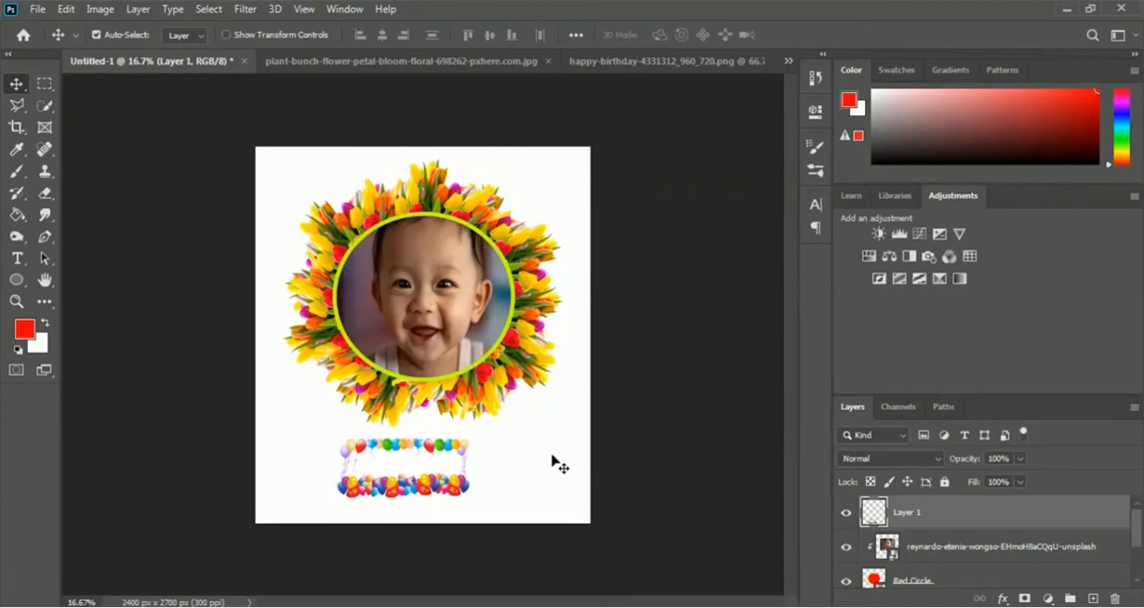
{"action": "key", "text": "ctrl+t"}
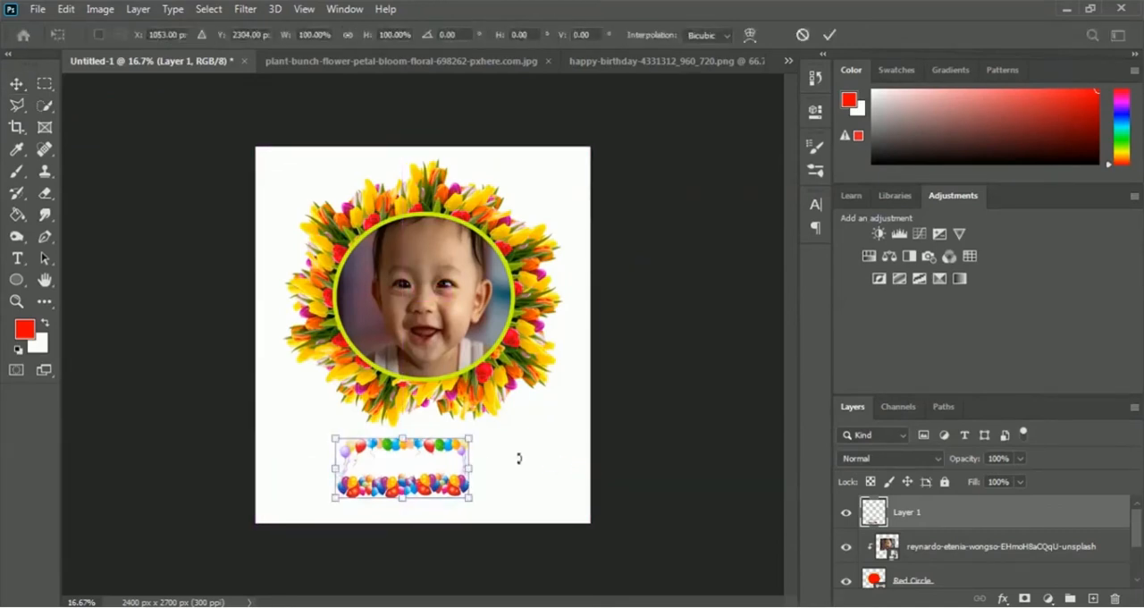
{"action": "left_click_drag", "start_coordinate": [471, 468], "coordinate": [571, 468]}
{"action": "left_click_drag", "start_coordinate": [335, 468], "coordinate": [270, 469]}
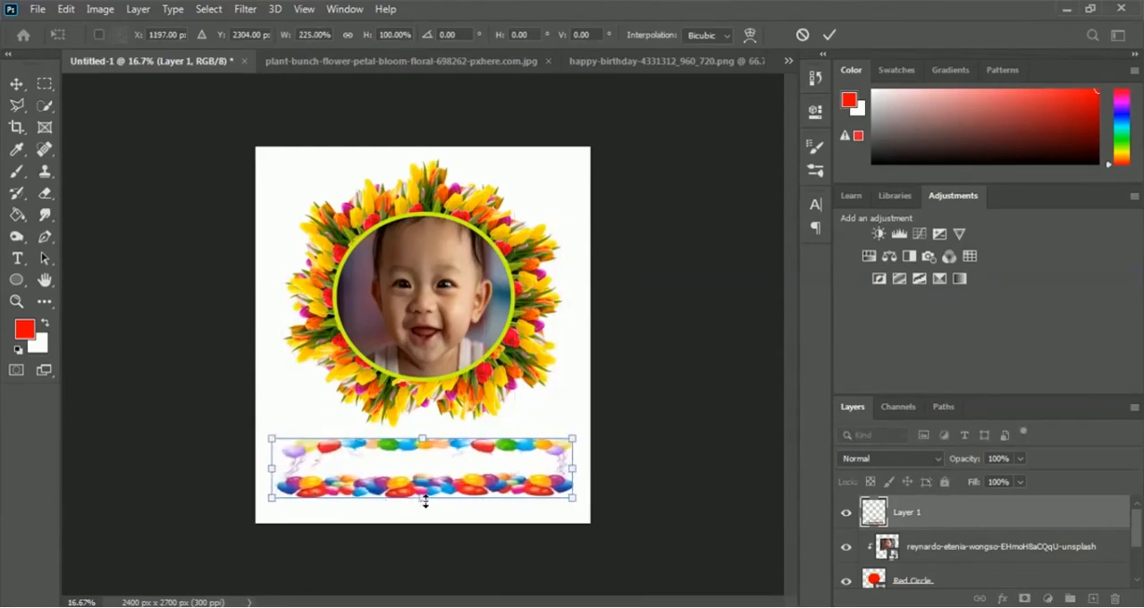
{"action": "mouse_move", "coordinate": [424, 498]}
{"action": "left_mouse_down"}
{"action": "mouse_move", "coordinate": [424, 525]}
{"action": "mouse_move", "coordinate": [425, 515]}
{"action": "left_mouse_up"}
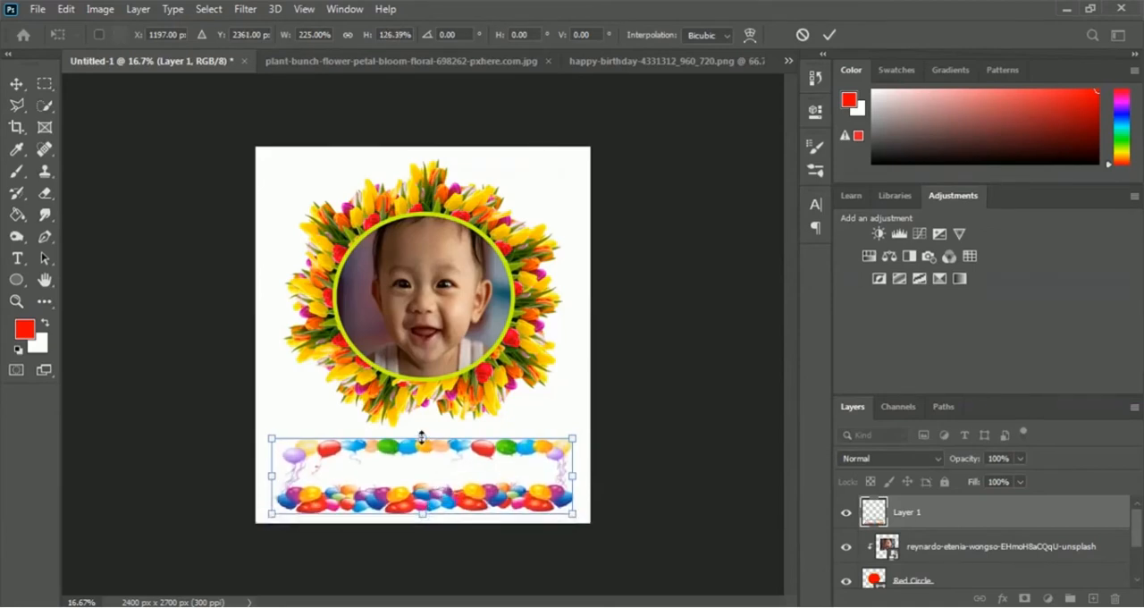
{"action": "left_click_drag", "start_coordinate": [422, 439], "coordinate": [423, 420]}
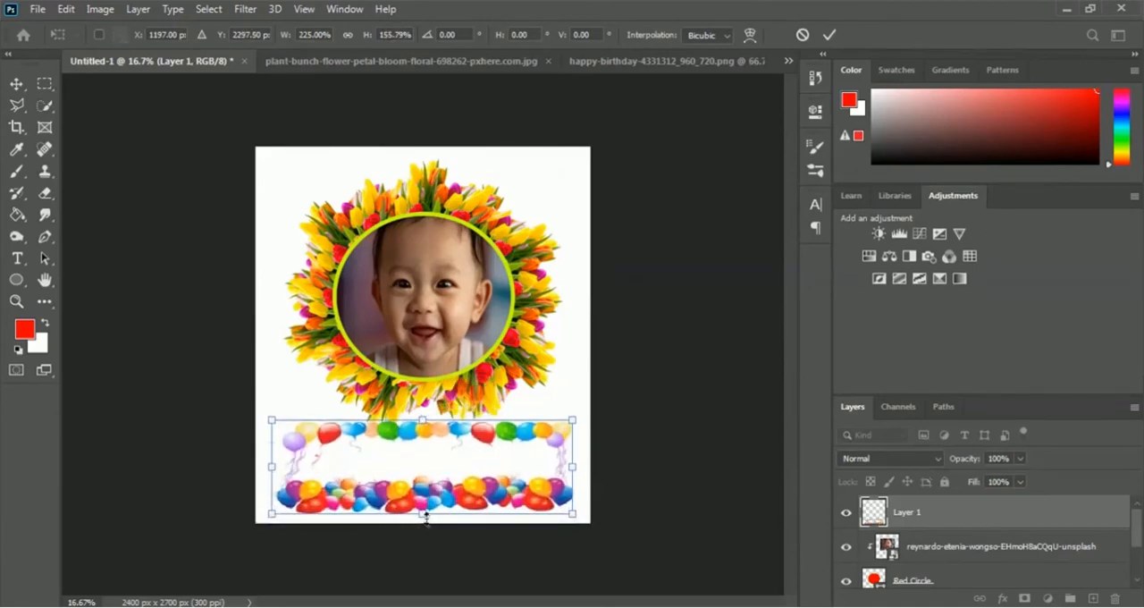
{"action": "left_click_drag", "start_coordinate": [424, 516], "coordinate": [424, 520]}
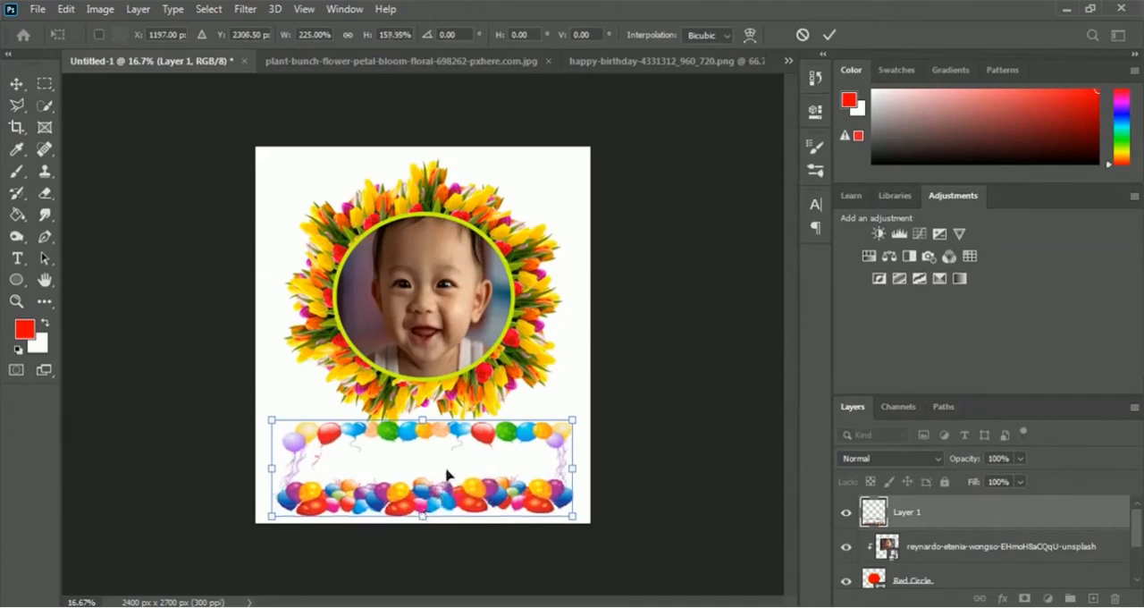
{"action": "left_click_drag", "start_coordinate": [447, 474], "coordinate": [448, 473]}
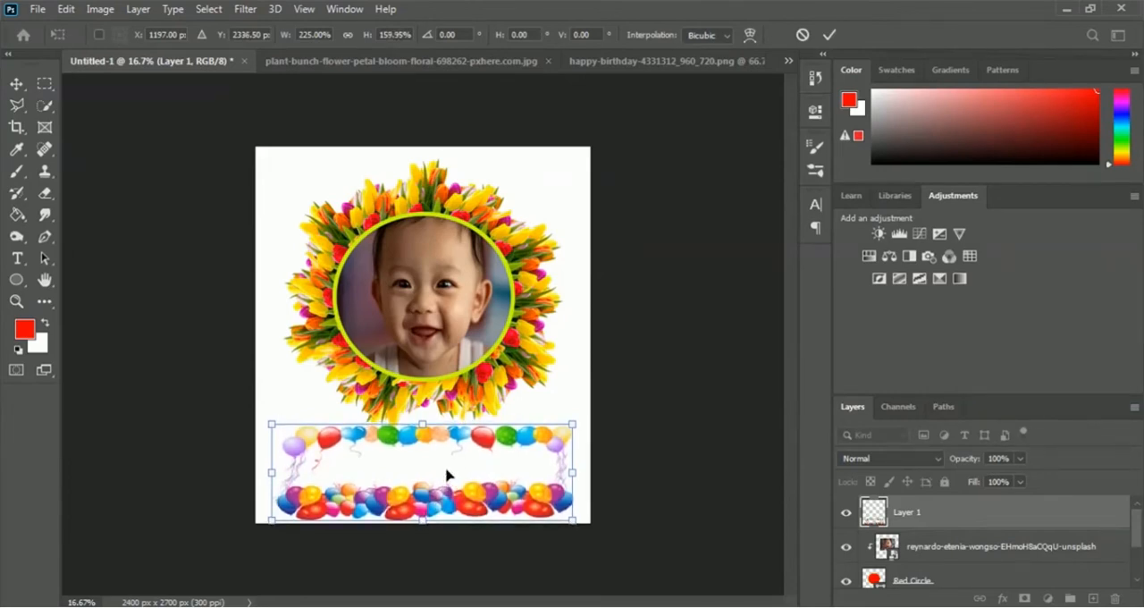
{"action": "key", "text": "Return"}
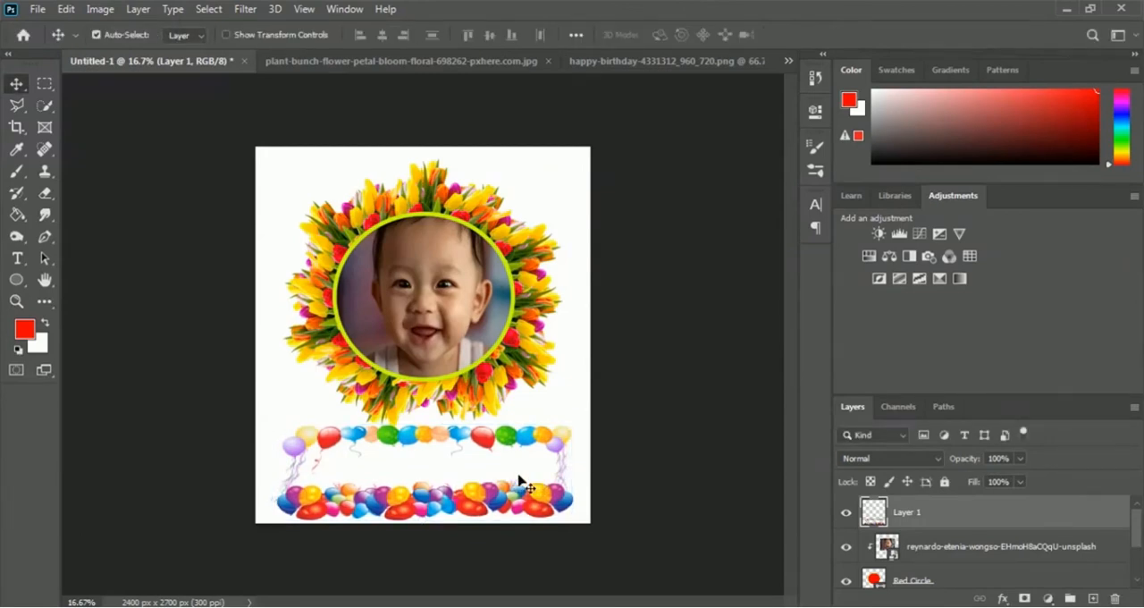
- Rename the balloon frame's layer as Balloons
{"action": "double_click", "coordinate": [907, 515]}
{"action": "type", "text": "Balloons"}
{"action": "key", "text": "Return"}
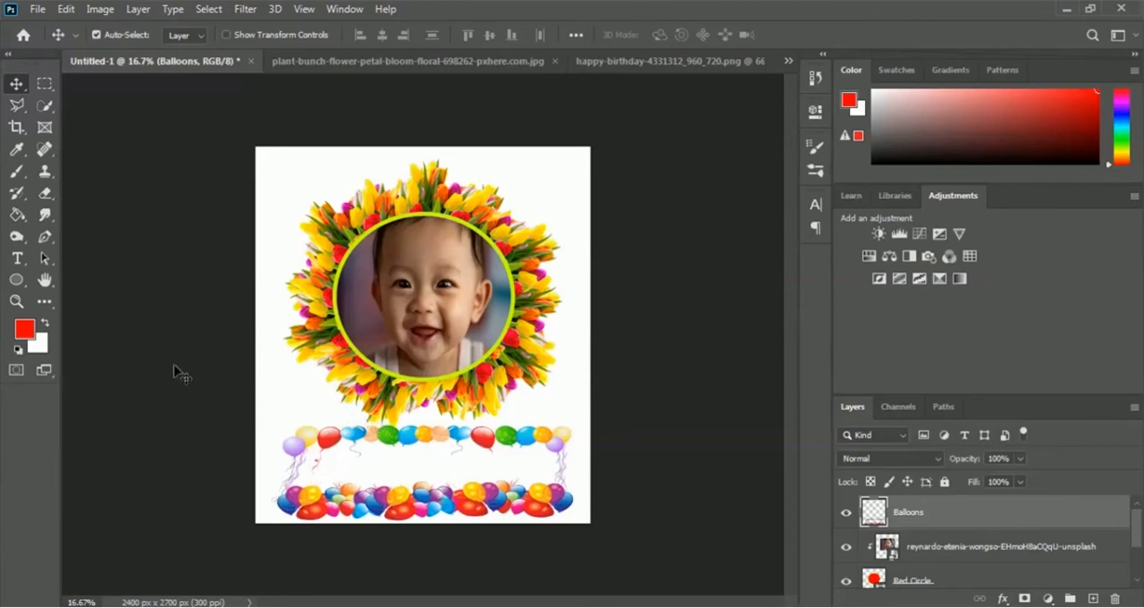
- Add the red text "Happy Birthday" inside the balloon frame in Rockwell Extra Bold Regular, 48 pt
{"action": "left_click", "coordinate": [18, 260]}
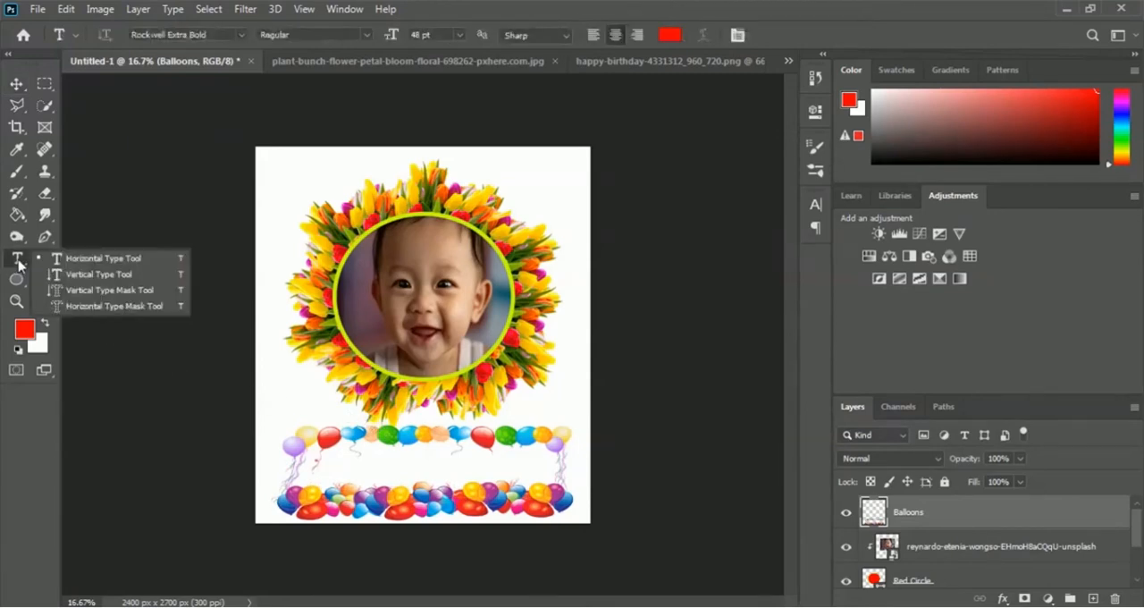
{"action": "left_click", "coordinate": [423, 464]}
{"action": "left_click", "coordinate": [423, 464]}
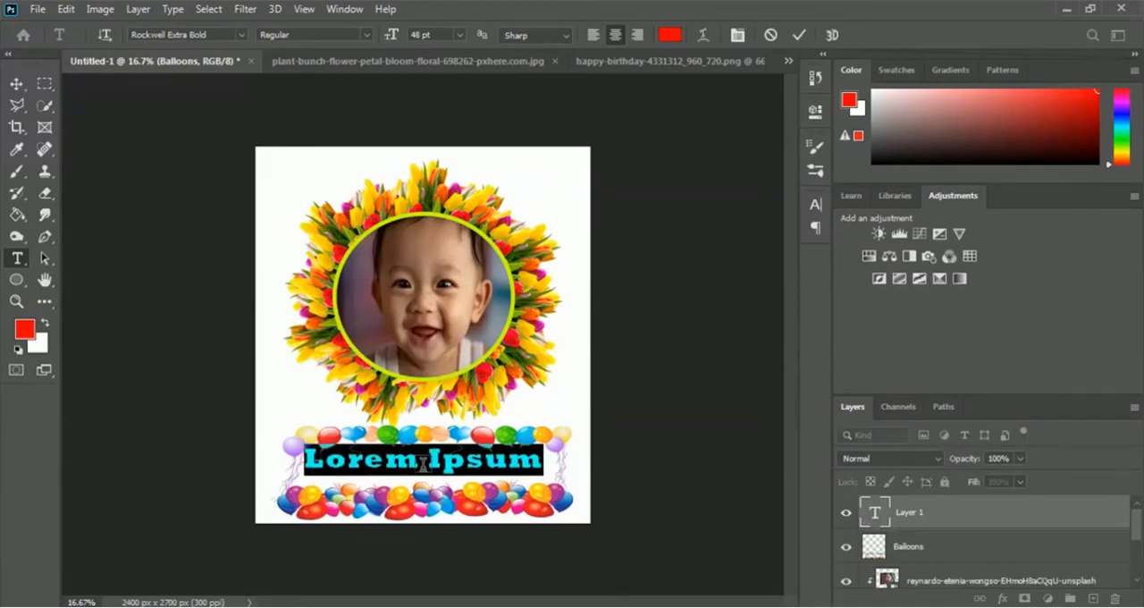
{"action": "type", "text": "Happy B"}
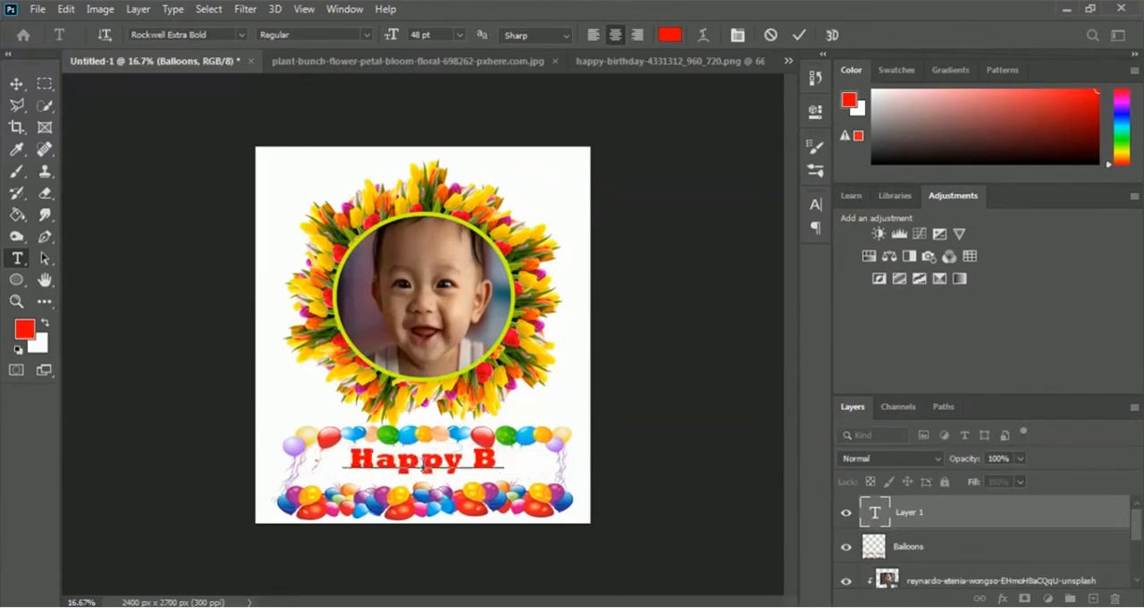
{"action": "type", "text": "irthday"}
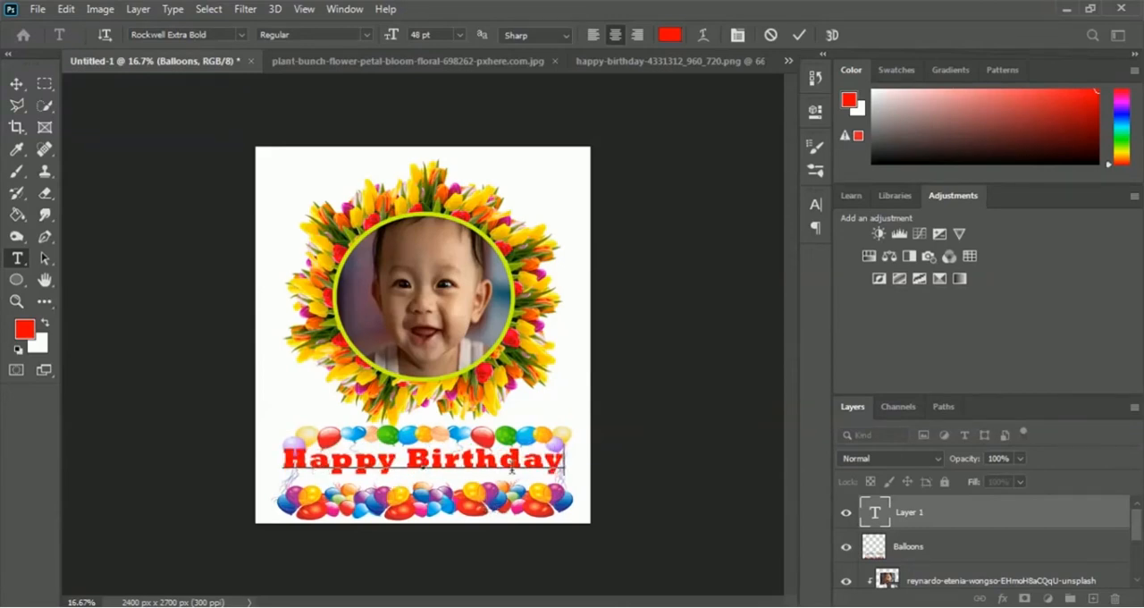
{"action": "left_click", "coordinate": [799, 34]}
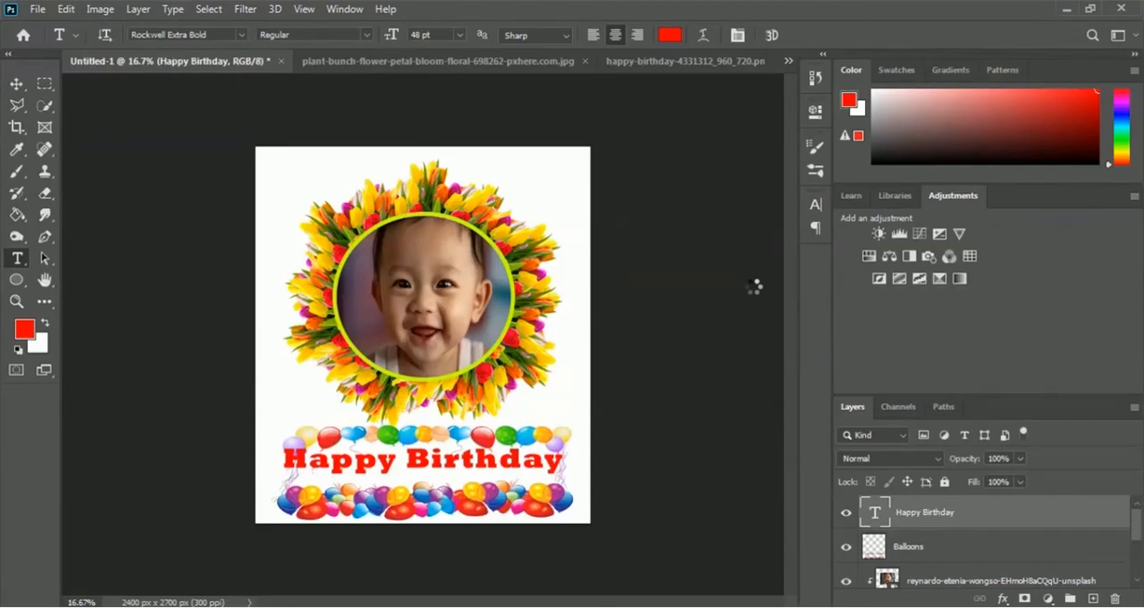
- Scale the Happy Birthday text to about 83% width and 93% height so it fits between the balloon strings
{"action": "key", "text": "ctrl+t"}
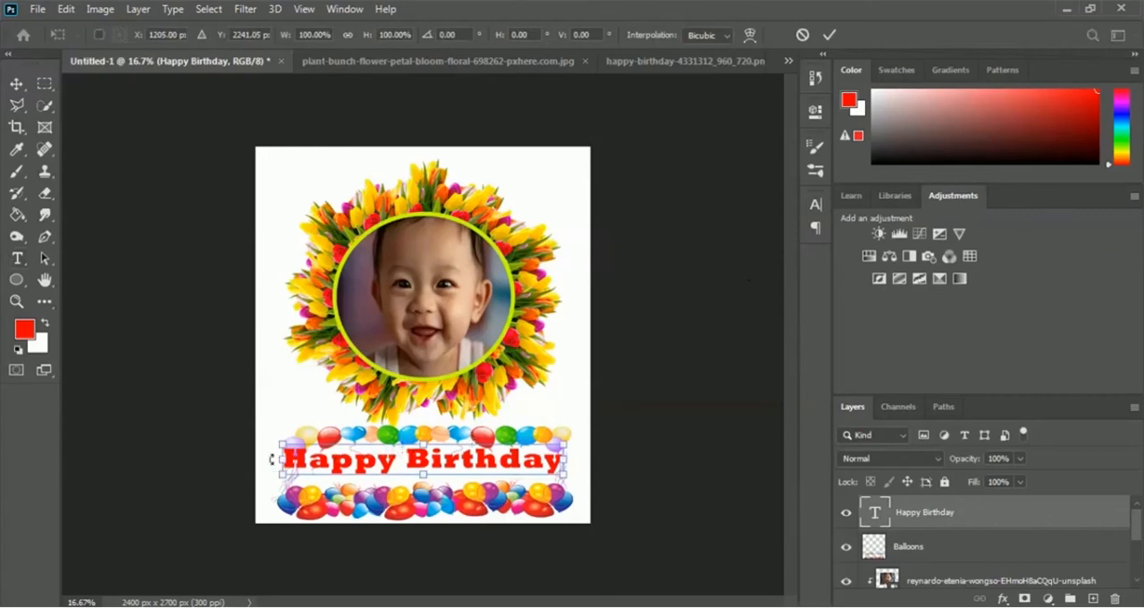
{"action": "left_click_drag", "start_coordinate": [279, 461], "coordinate": [320, 461]}
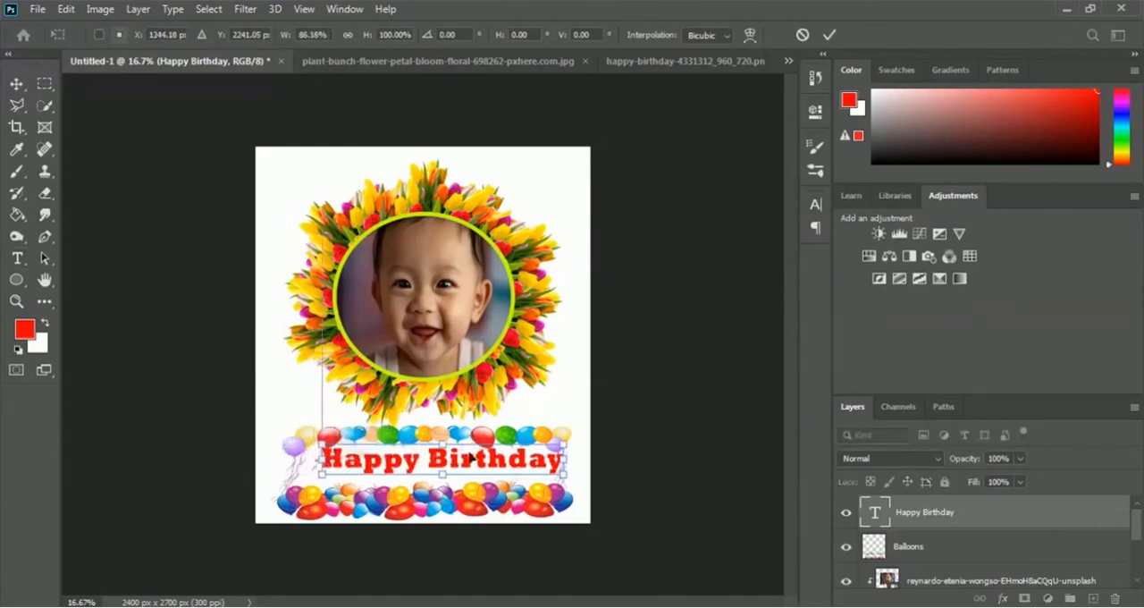
{"action": "left_click_drag", "start_coordinate": [558, 462], "coordinate": [552, 460]}
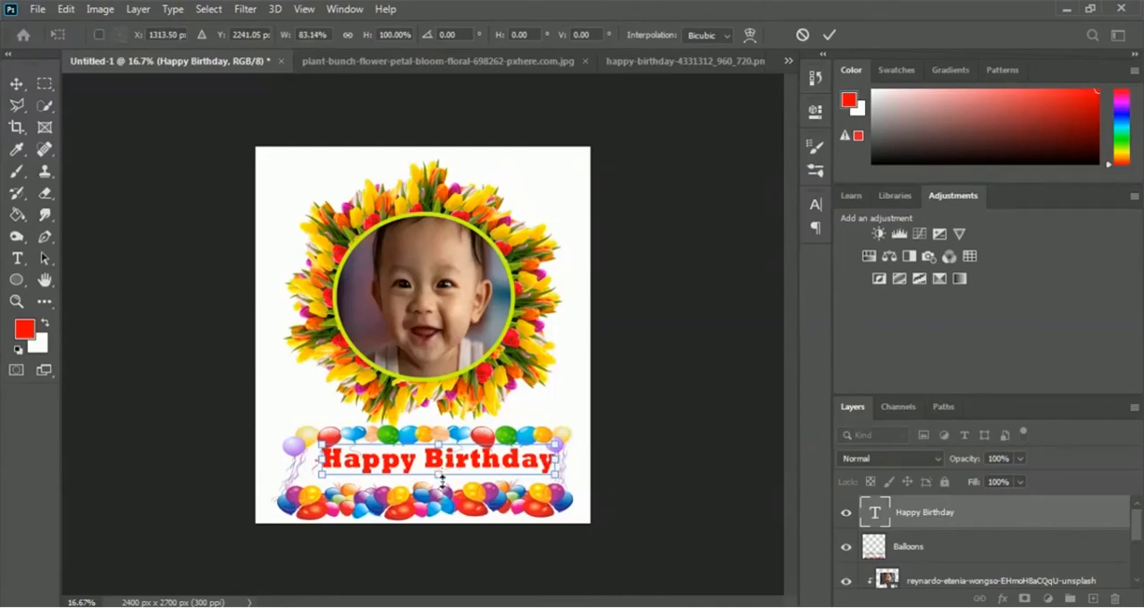
{"action": "left_click_drag", "start_coordinate": [440, 481], "coordinate": [453, 475]}
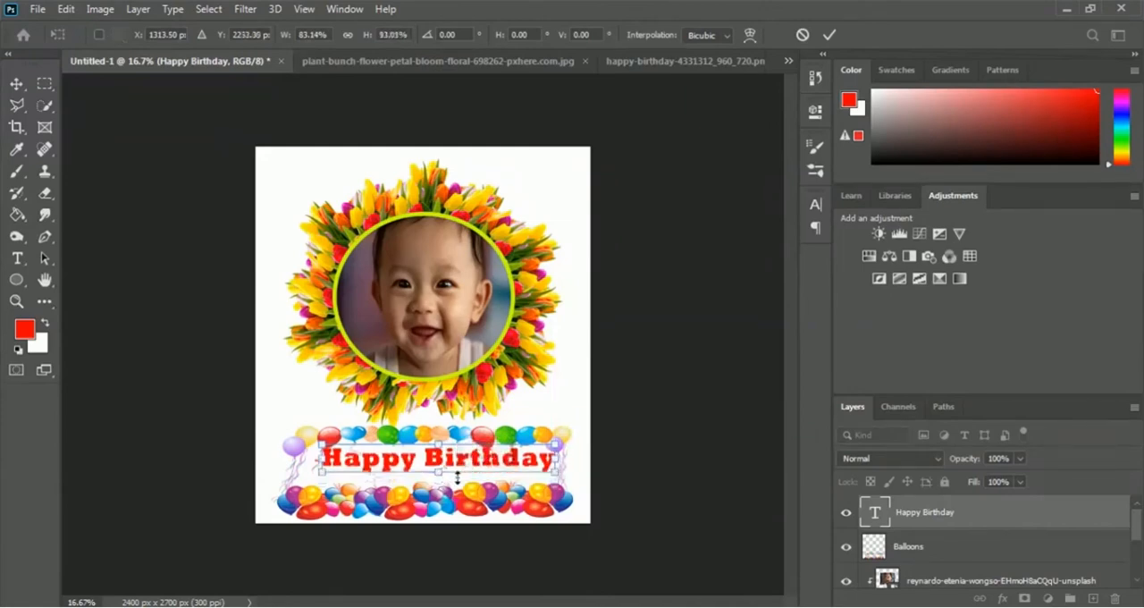
- Nudge the Happy Birthday text down and slightly left to centre it inside the balloon frame, and apply the transform
{"action": "key", "text": "shift+Down"}
{"action": "key", "text": "shift+Down"}
{"action": "key", "text": "shift+Down"}
{"action": "key", "text": "shift+Down"}
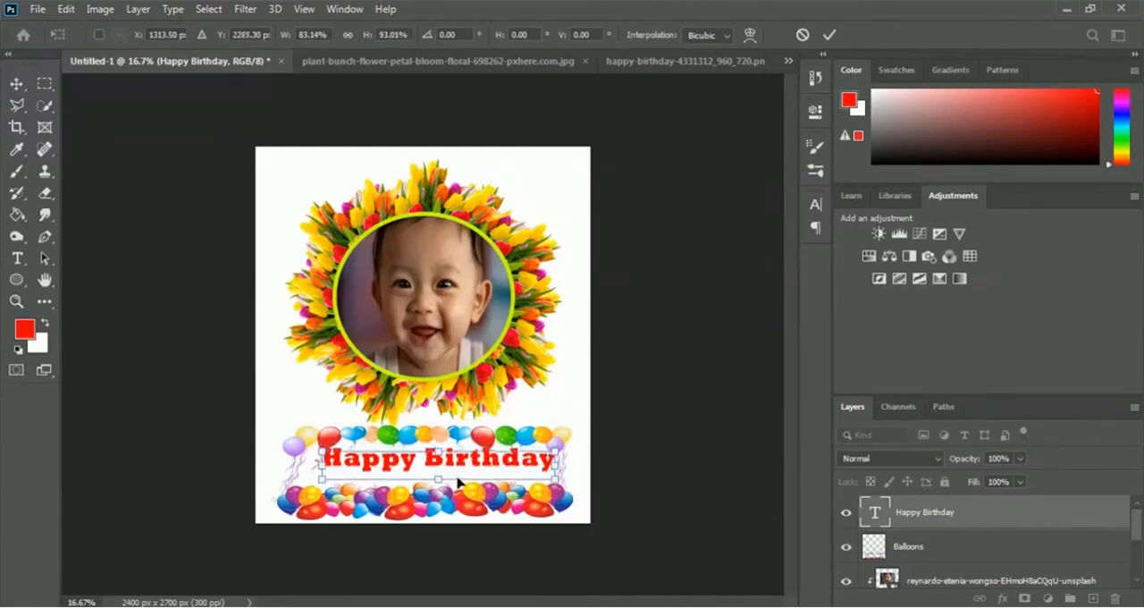
{"action": "key", "text": "Left"}
{"action": "key", "text": "Left"}
{"action": "key", "text": "Left"}
{"action": "key", "text": "Up"}
{"action": "key", "text": "Up"}
{"action": "key", "text": "Up"}
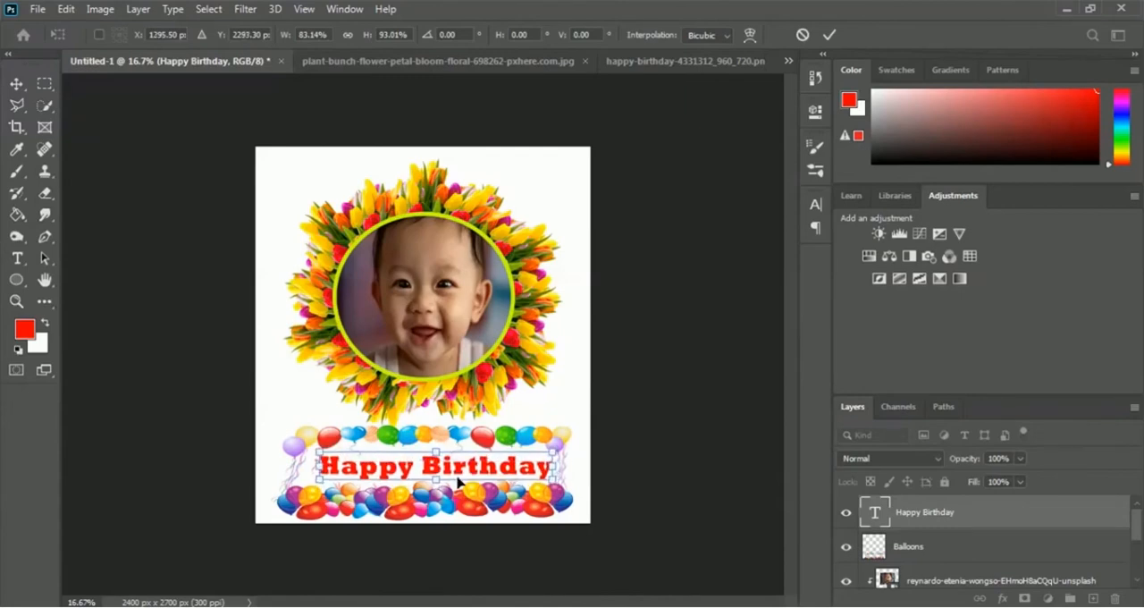
{"action": "key", "text": "Left"}
{"action": "key", "text": "Left"}
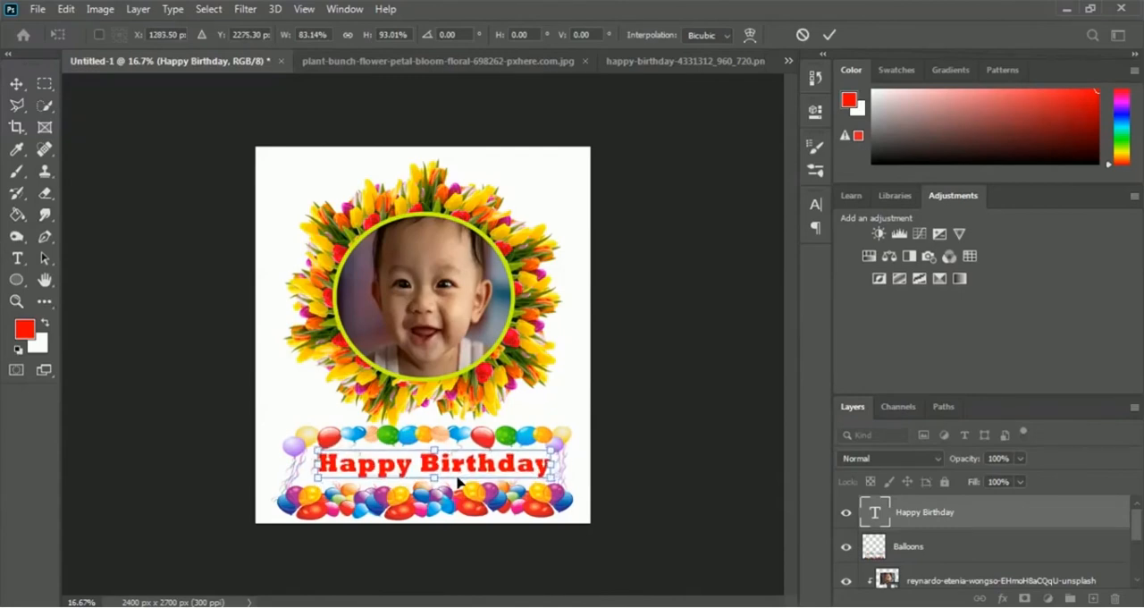
{"action": "key", "text": "Up"}
{"action": "key", "text": "Left"}
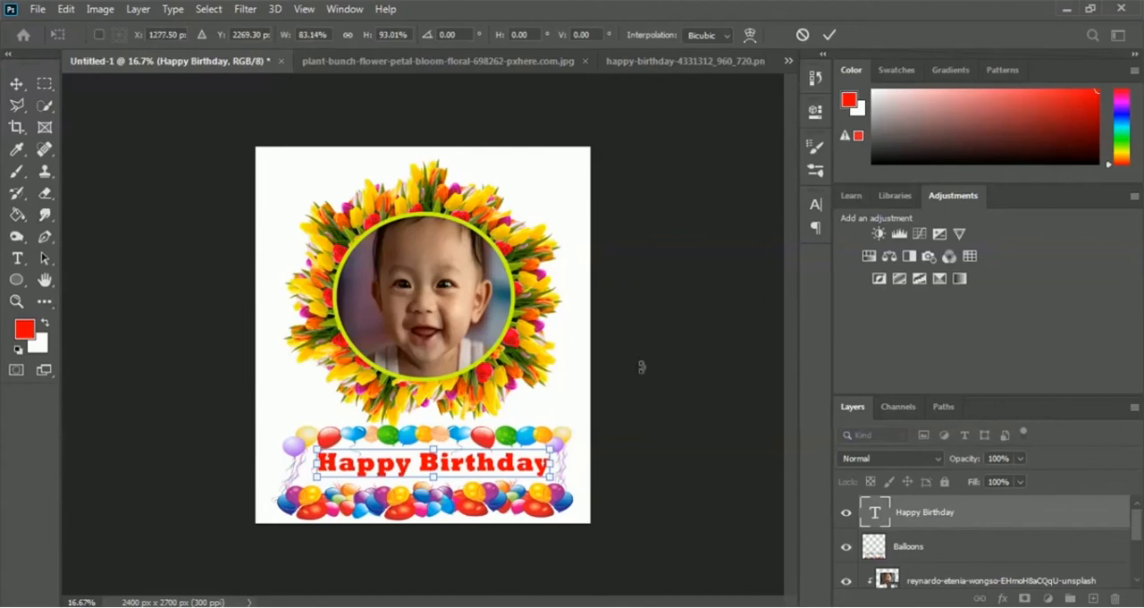
{"action": "left_click", "coordinate": [831, 36]}
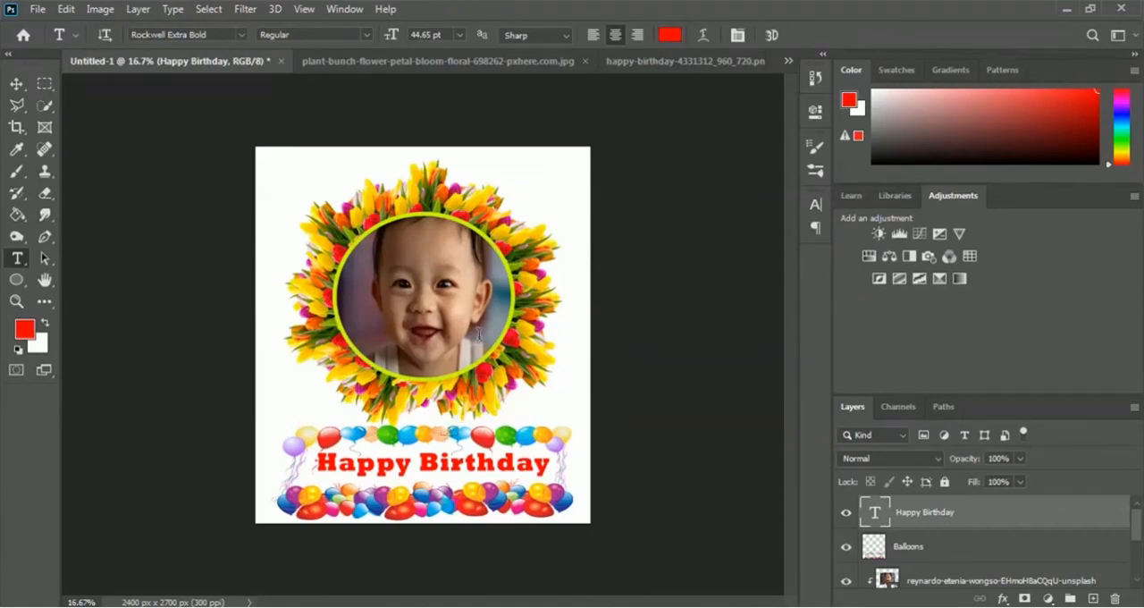
- Close the plant-bunch flower image and the happy-birthday balloon image without saving their changes
{"action": "left_click", "coordinate": [585, 62]}
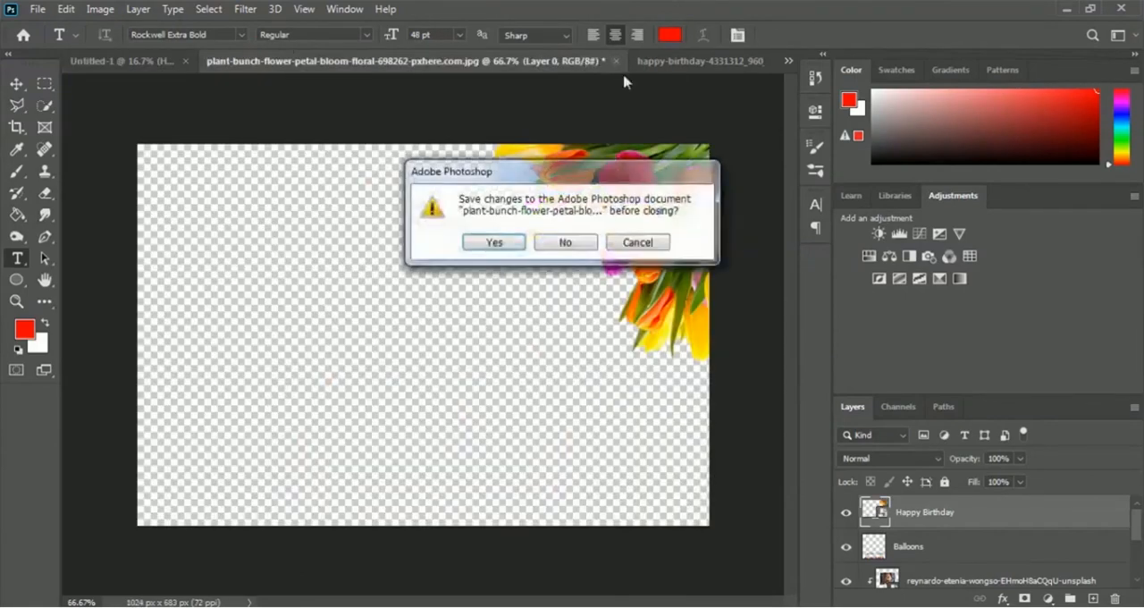
{"action": "left_click", "coordinate": [577, 245]}
{"action": "left_click", "coordinate": [541, 61]}
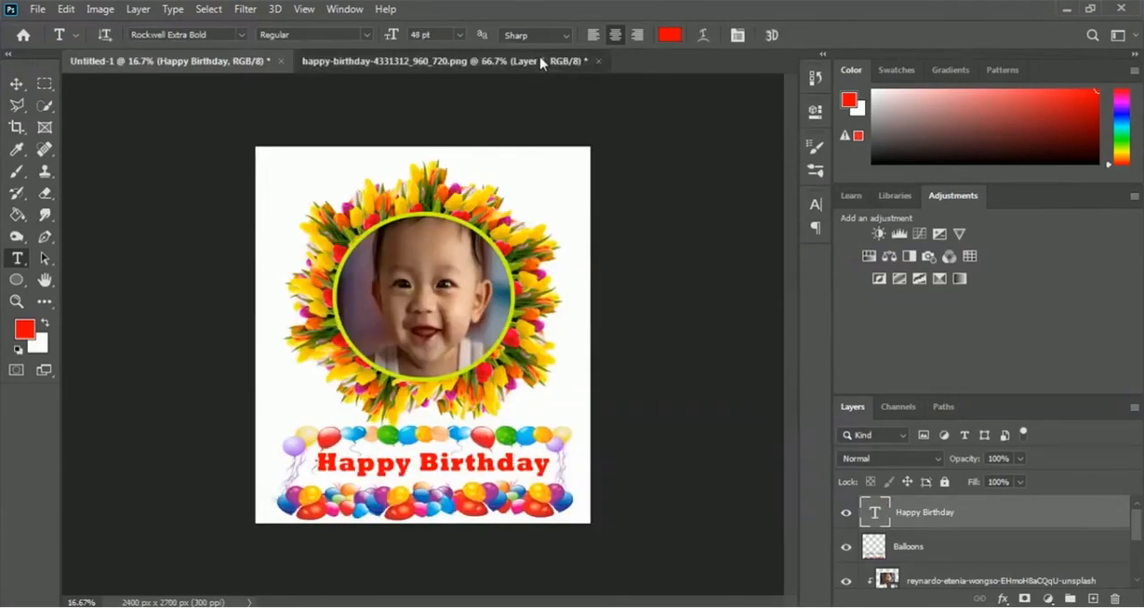
{"action": "left_click", "coordinate": [598, 62]}
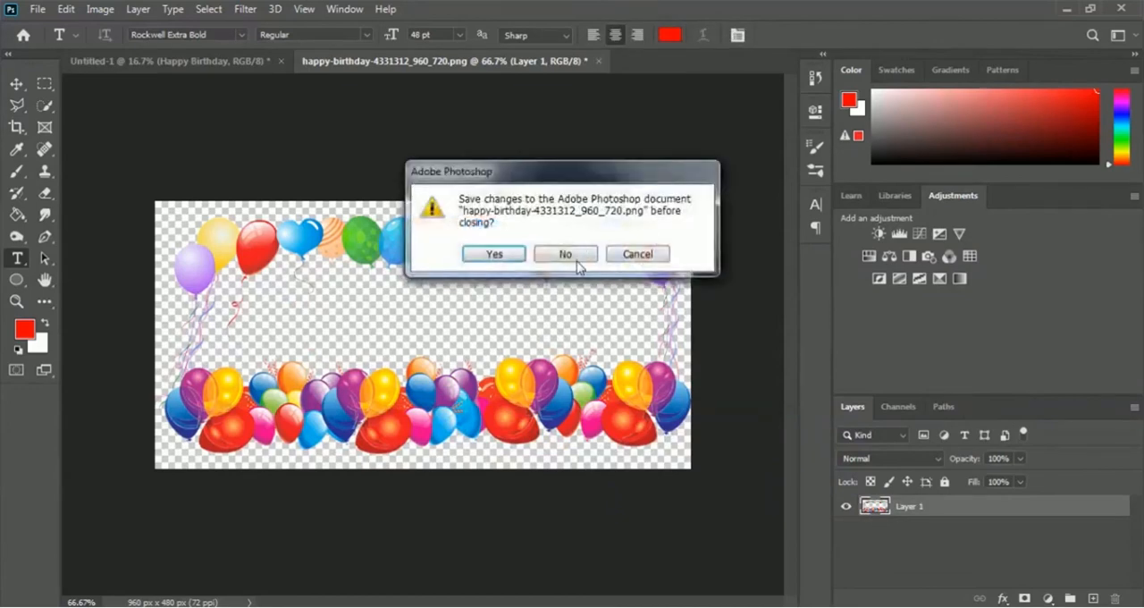
{"action": "left_click", "coordinate": [577, 266]}
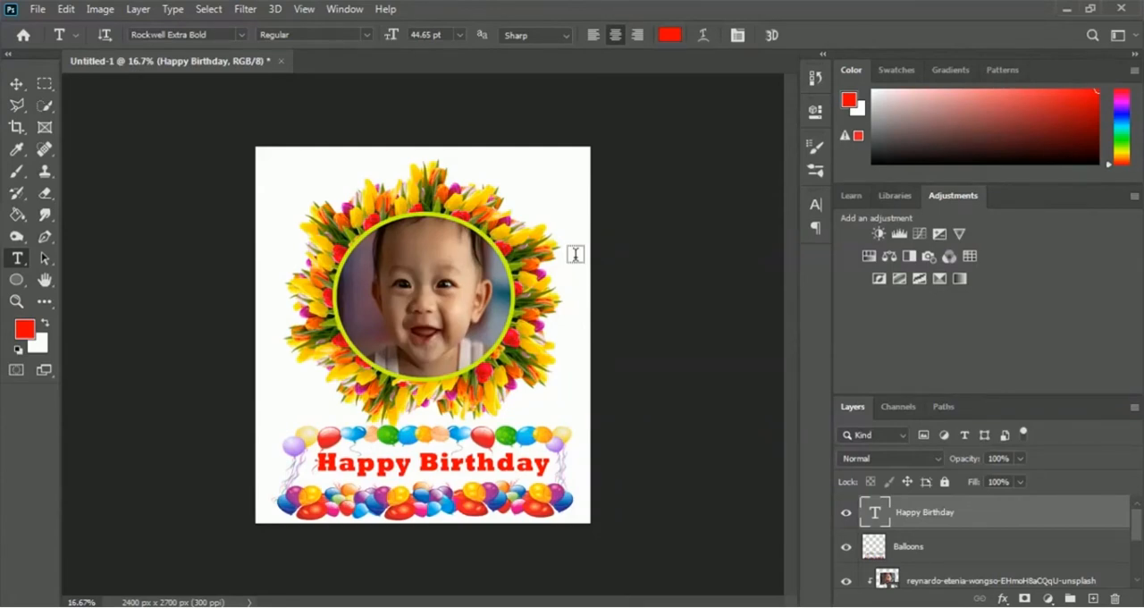
- Open the Blue Mug PSD from the Mockup folder inside 07 Mug Design
{"action": "left_click", "coordinate": [38, 11]}
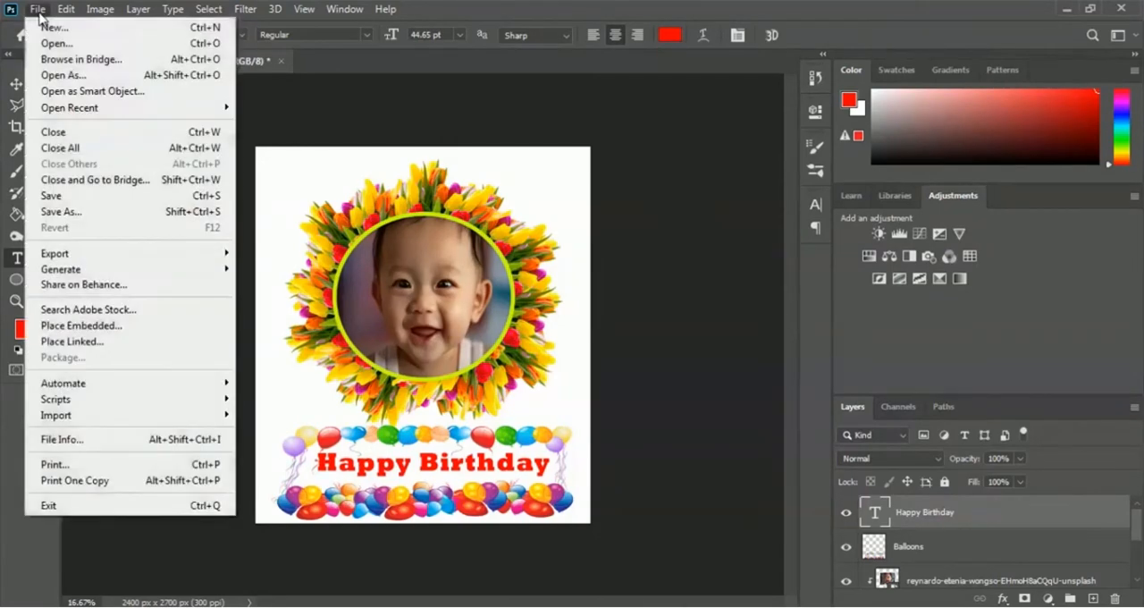
{"action": "left_click", "coordinate": [89, 43]}
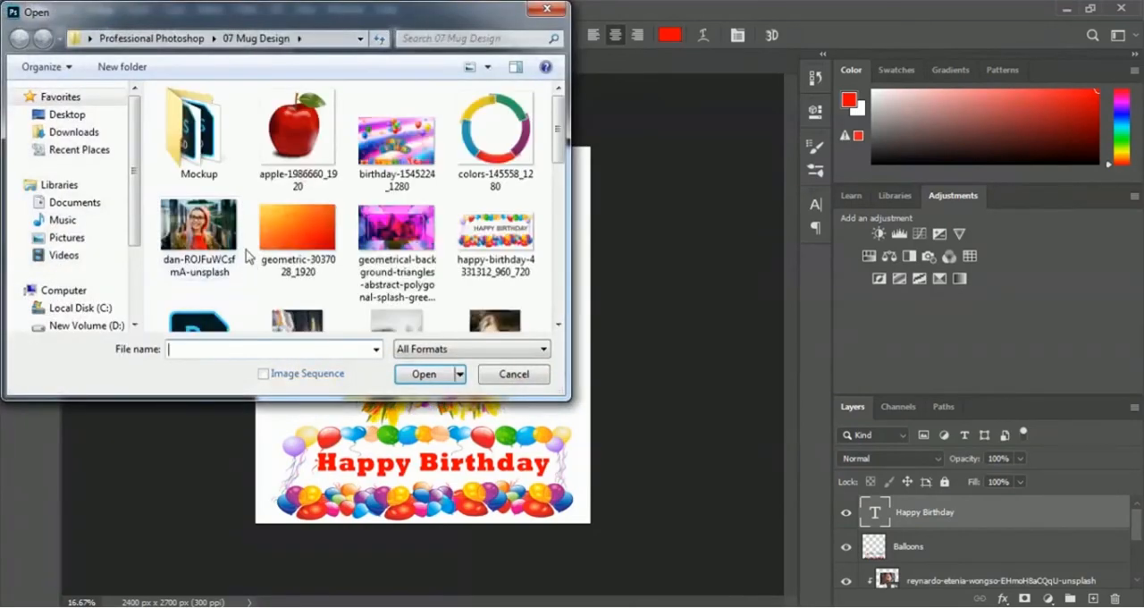
{"action": "left_click", "coordinate": [199, 135]}
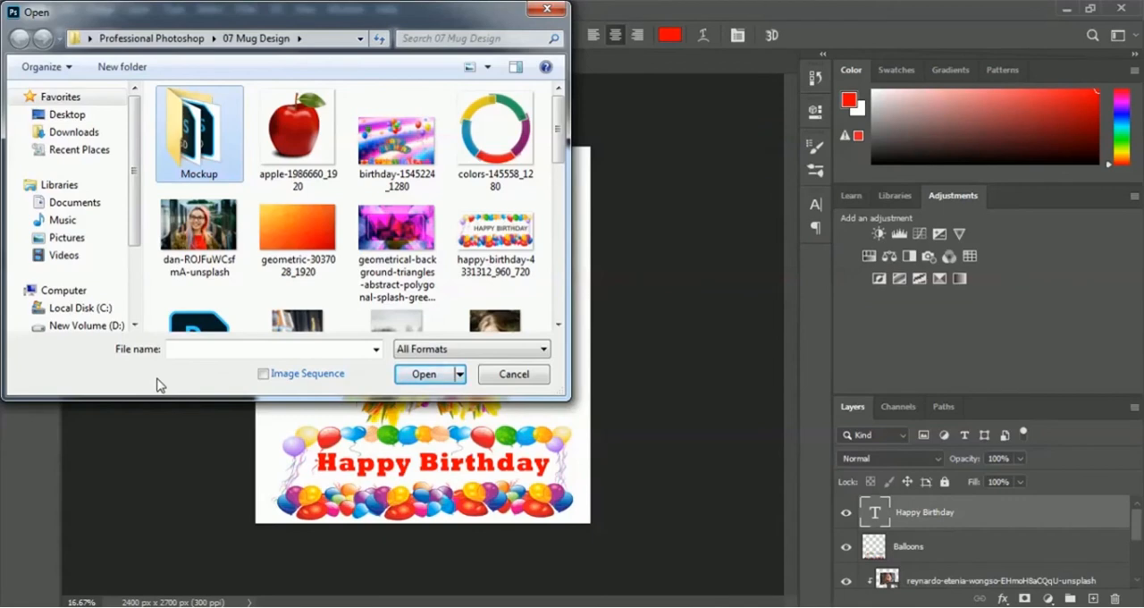
{"action": "double_click", "coordinate": [202, 127]}
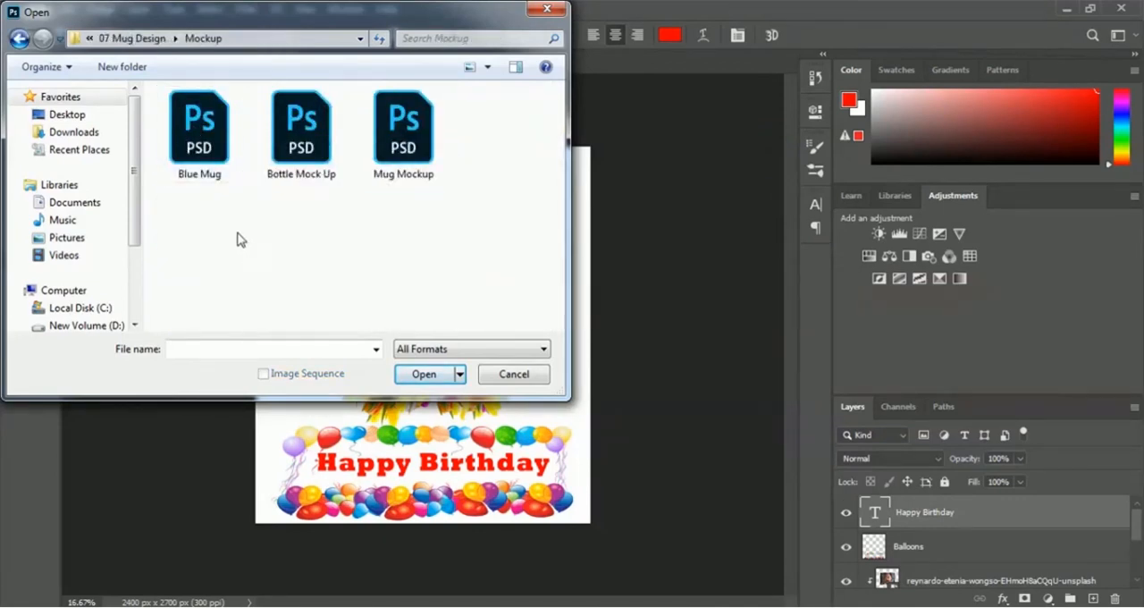
{"action": "left_click", "coordinate": [209, 177]}
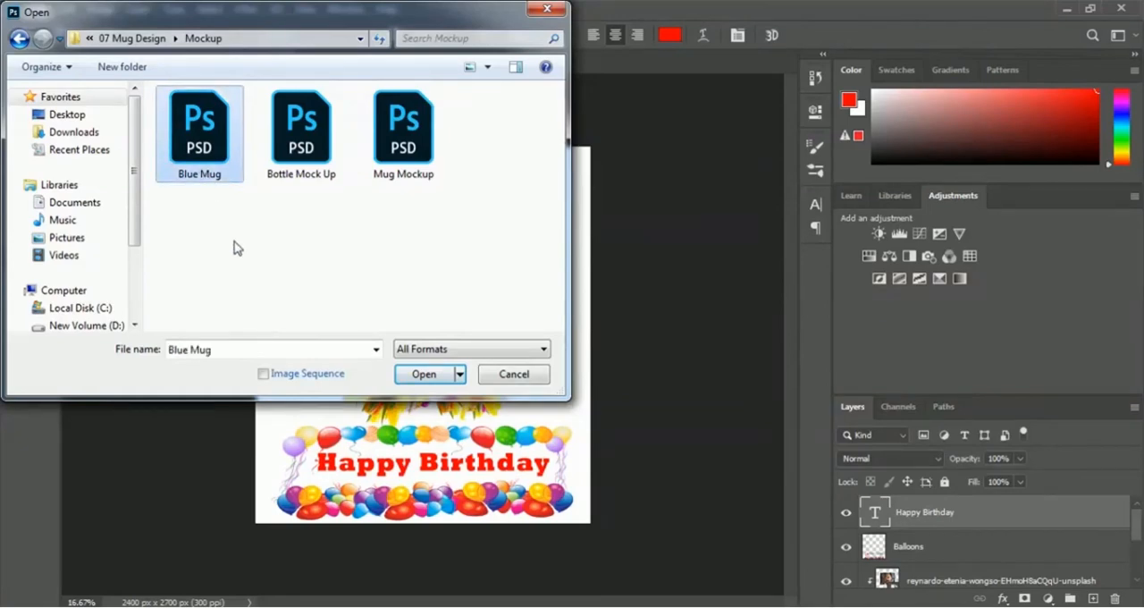
{"action": "left_click", "coordinate": [408, 378]}
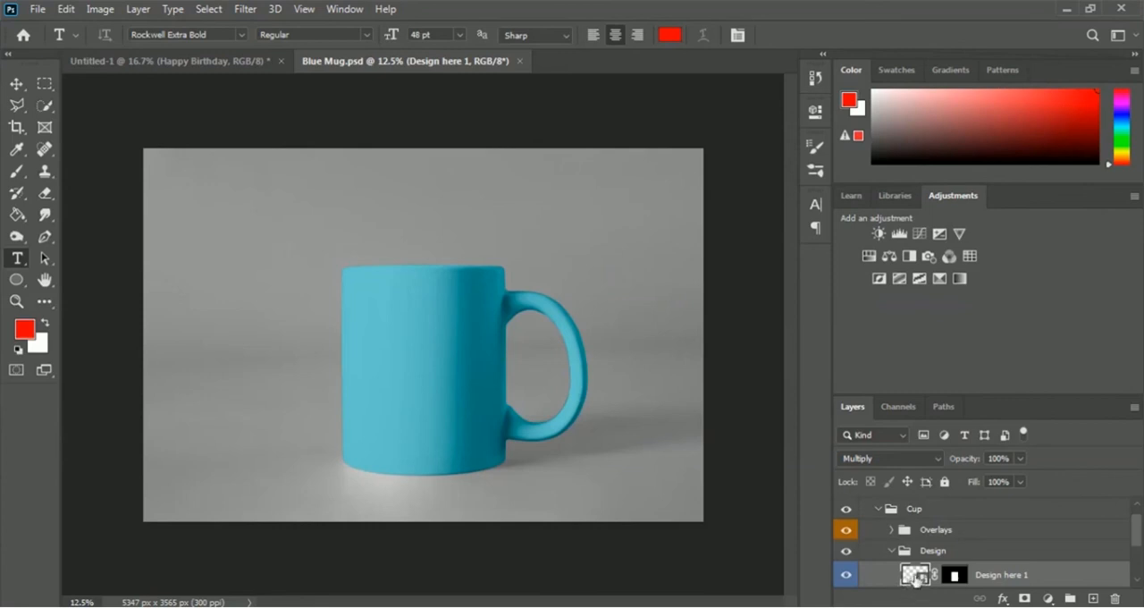
- Find the Design here 1 smart object in the Edition > Cup > Design group and open its contents for editing
{"action": "left_click_drag", "start_coordinate": [1141, 533], "coordinate": [1141, 523]}
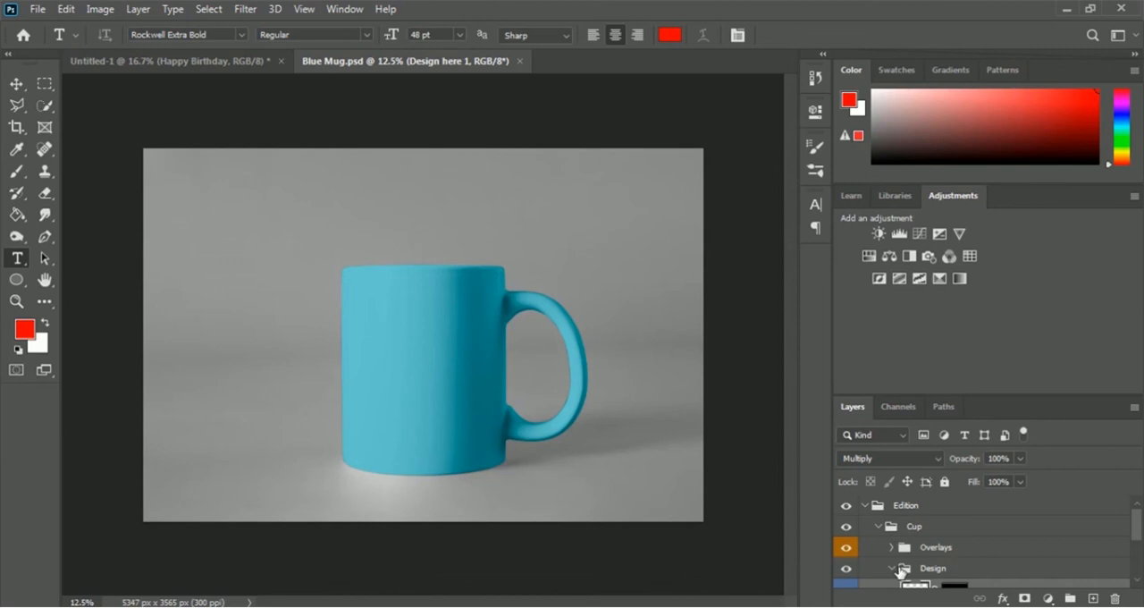
{"action": "left_click", "coordinate": [878, 526]}
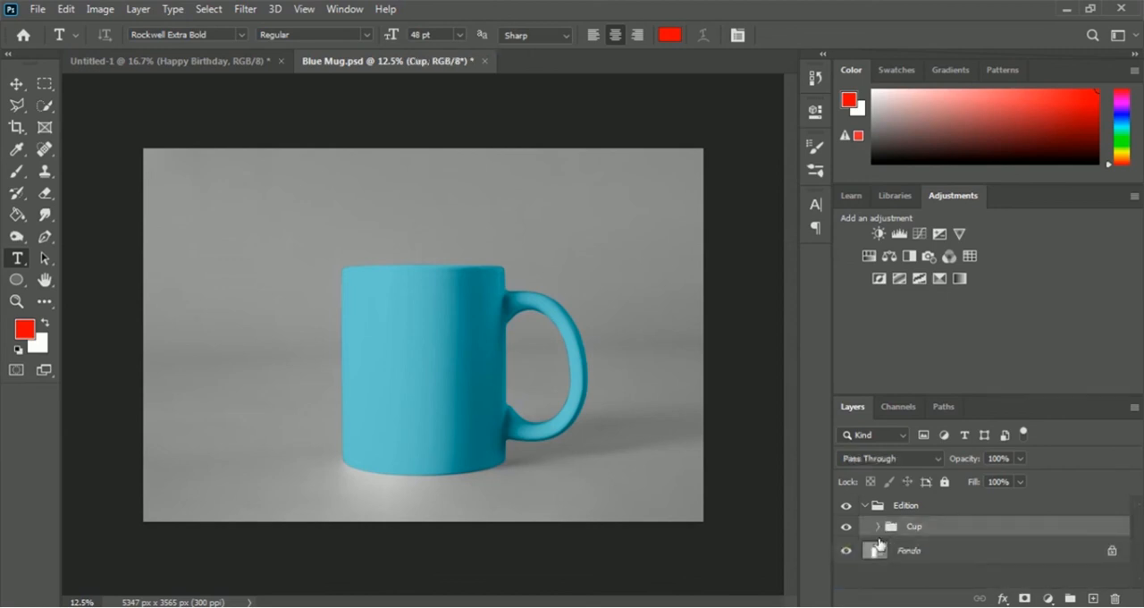
{"action": "left_click", "coordinate": [865, 506]}
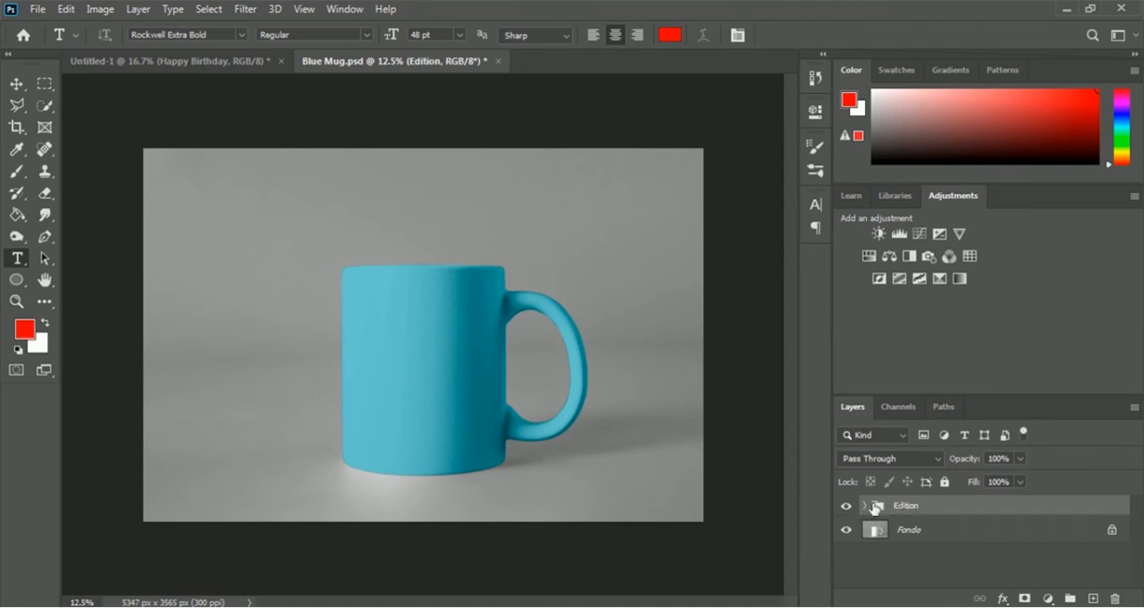
{"action": "left_click", "coordinate": [865, 507]}
{"action": "left_click", "coordinate": [877, 527]}
{"action": "scroll", "coordinate": [928, 541], "scroll_direction": "down", "scroll_amount": 1}
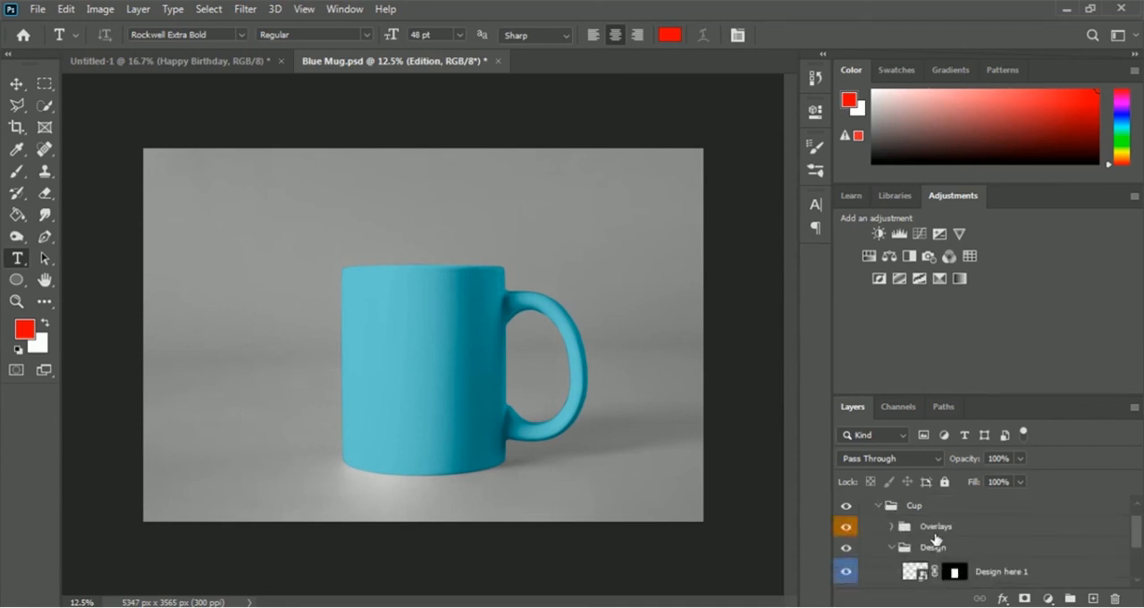
{"action": "scroll", "coordinate": [921, 552], "scroll_direction": "down", "scroll_amount": 1}
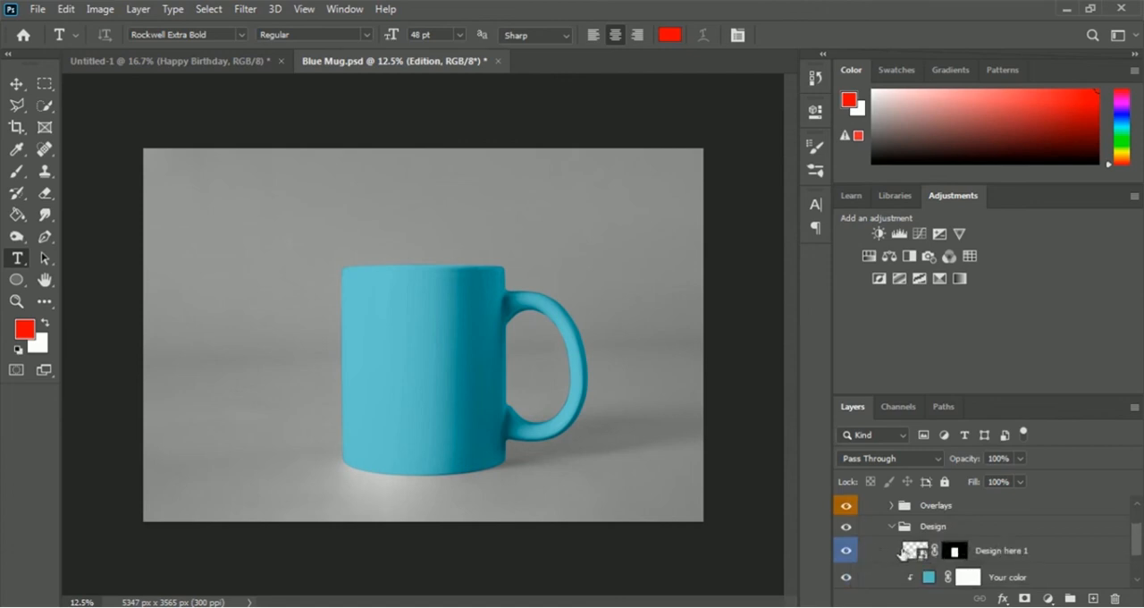
{"action": "double_click", "coordinate": [916, 551]}
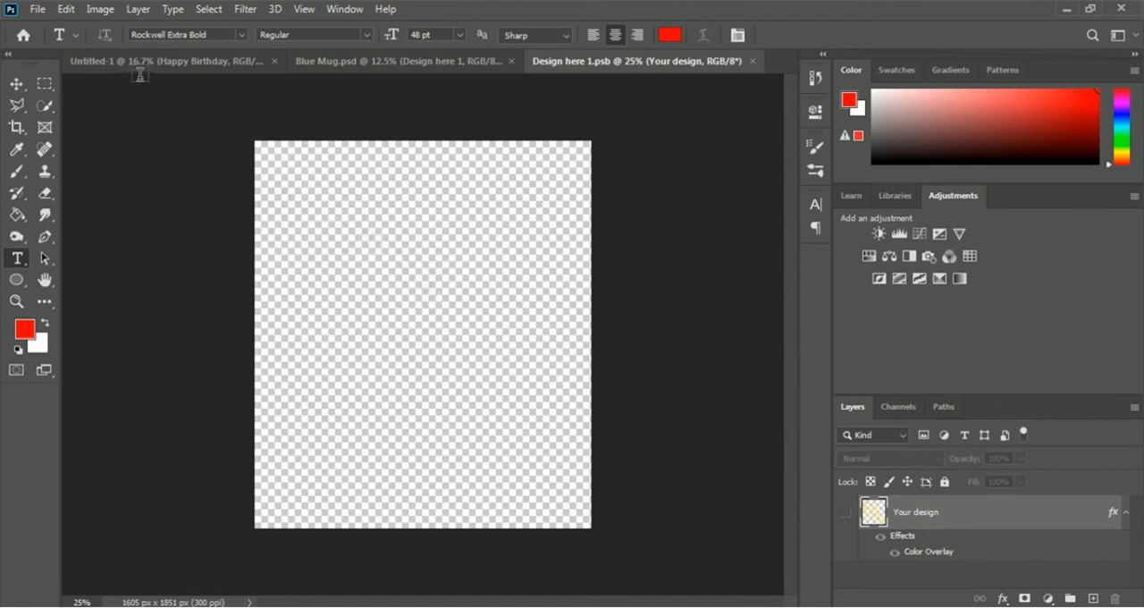
- Return to Untitled-1 and hide its white Background layer
{"action": "left_click", "coordinate": [174, 66]}
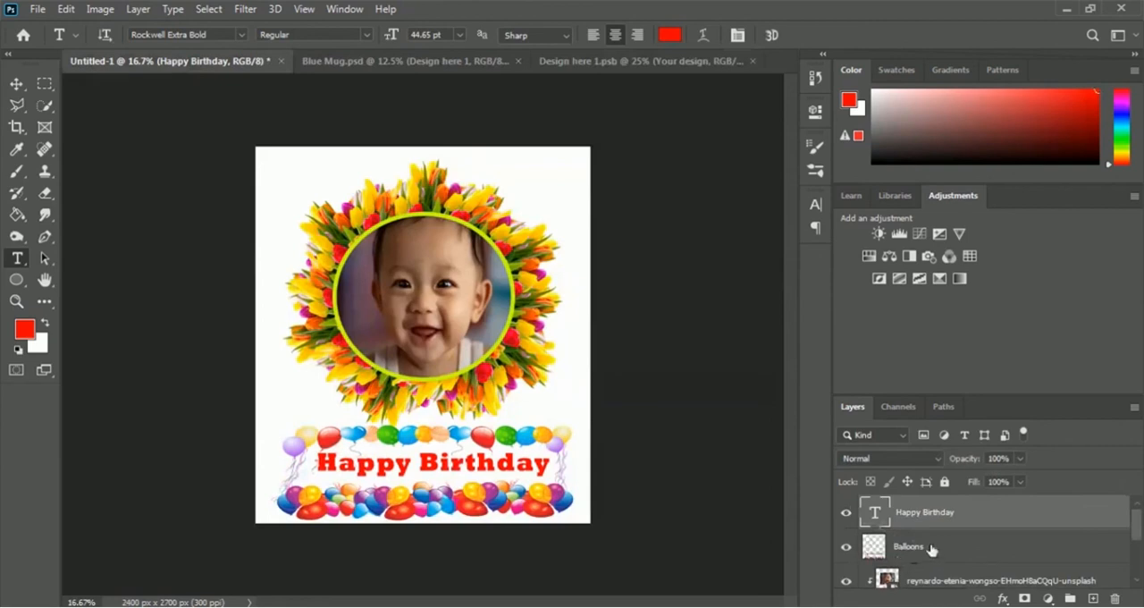
{"action": "scroll", "coordinate": [931, 549], "scroll_direction": "down", "scroll_amount": 3}
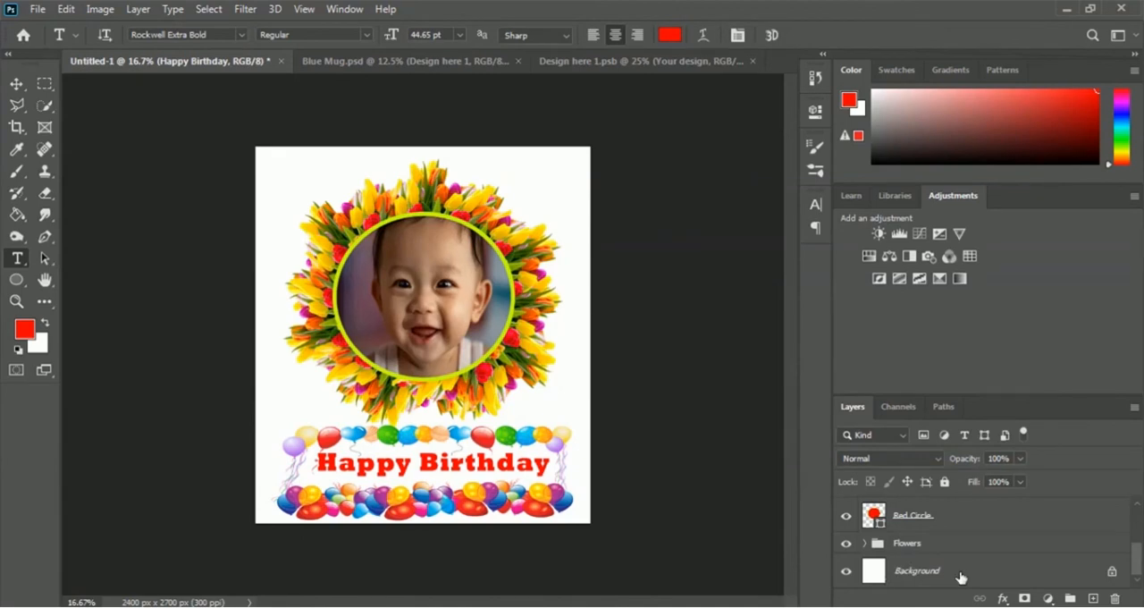
{"action": "left_click", "coordinate": [847, 573]}
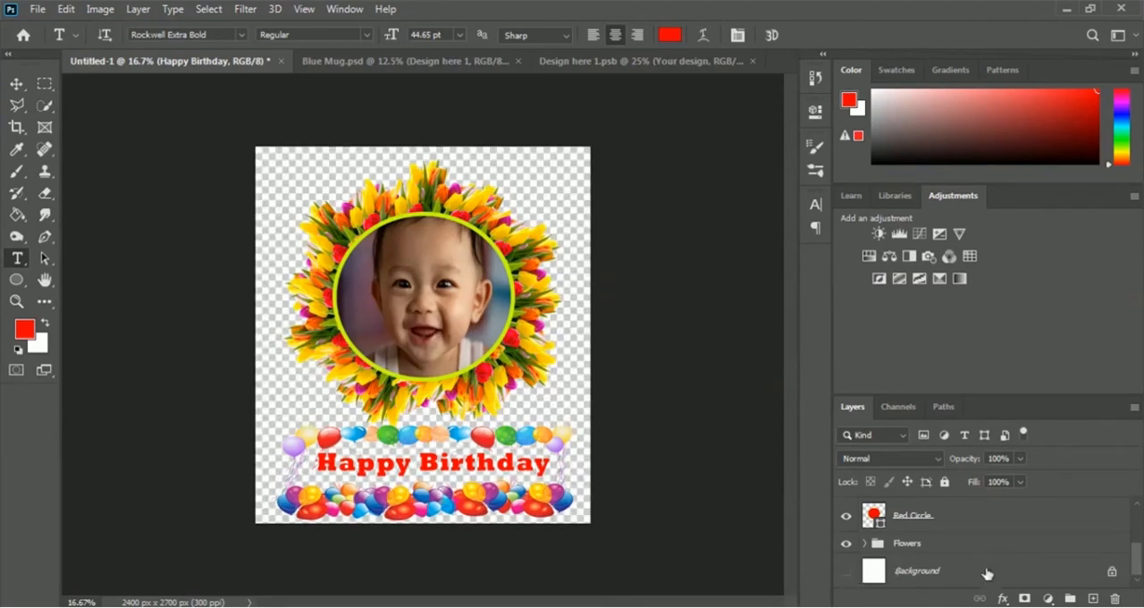
- Select all layers from Happy Birthday through the Flowers group and bring them into Design here 1.psb, accepting the color profile conversion
{"action": "left_click", "coordinate": [919, 545]}
{"action": "scroll", "coordinate": [1019, 547], "scroll_direction": "up", "scroll_amount": 3}
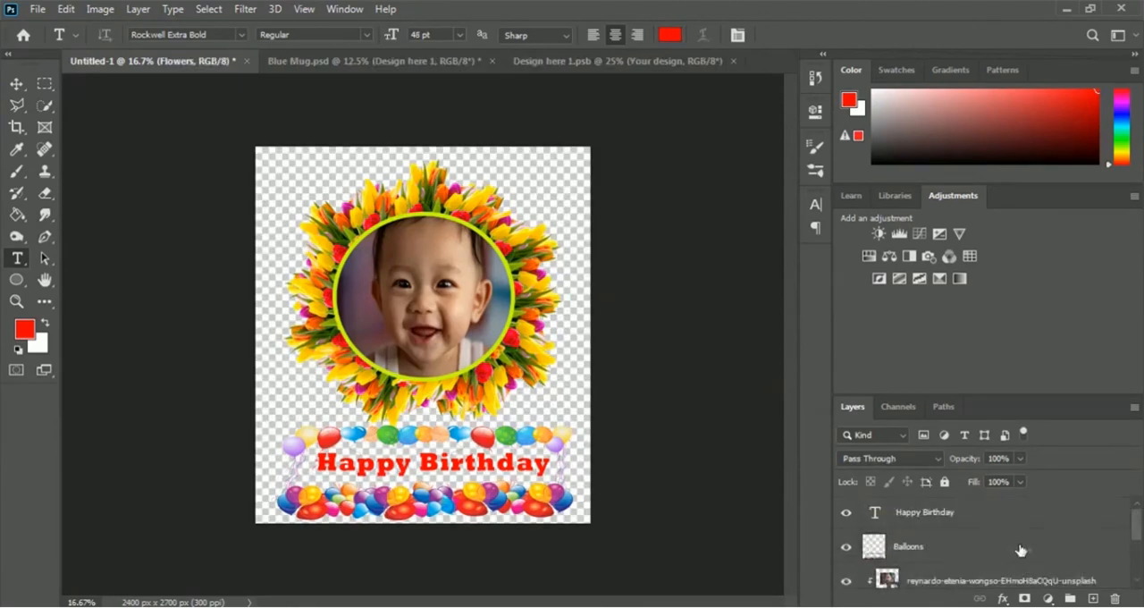
{"action": "left_click", "coordinate": [958, 516]}
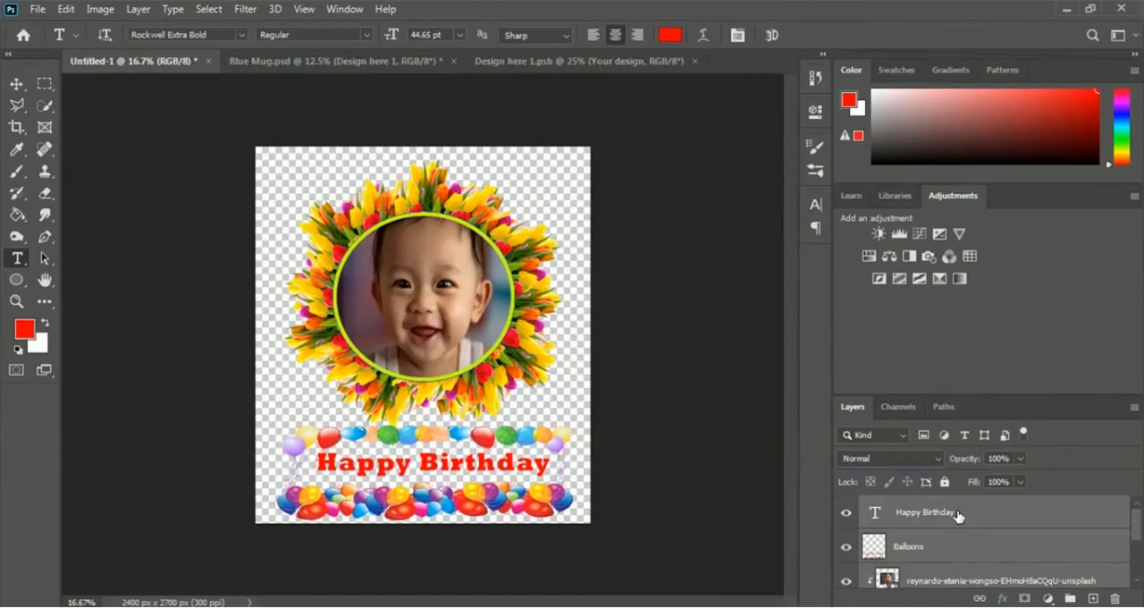
{"action": "scroll", "coordinate": [957, 516], "scroll_direction": "down", "scroll_amount": 2}
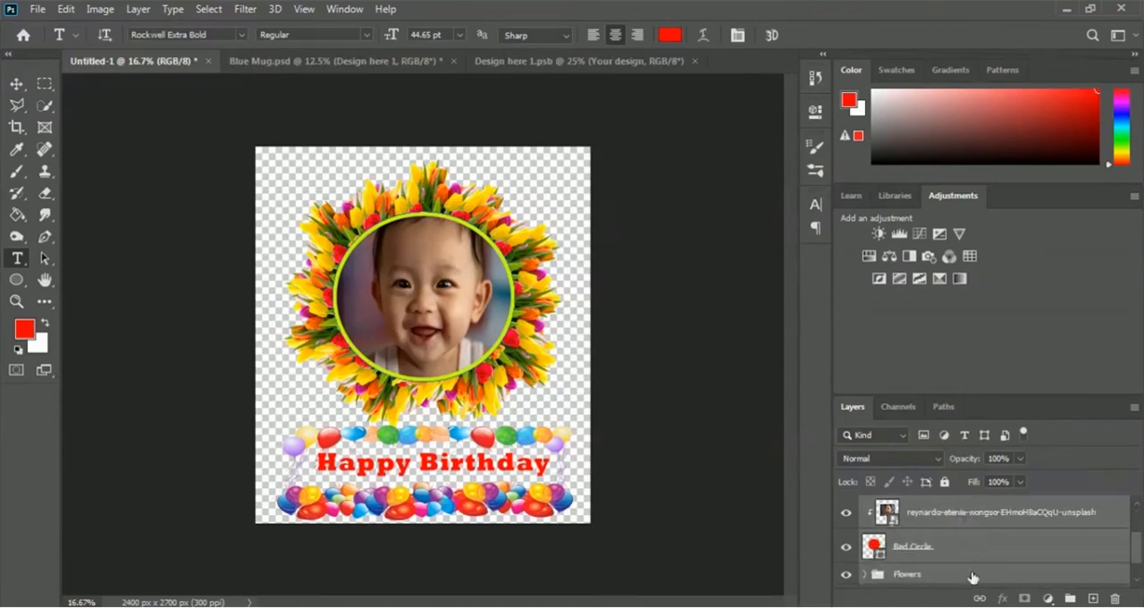
{"action": "scroll", "coordinate": [950, 577], "scroll_direction": "up", "scroll_amount": 2}
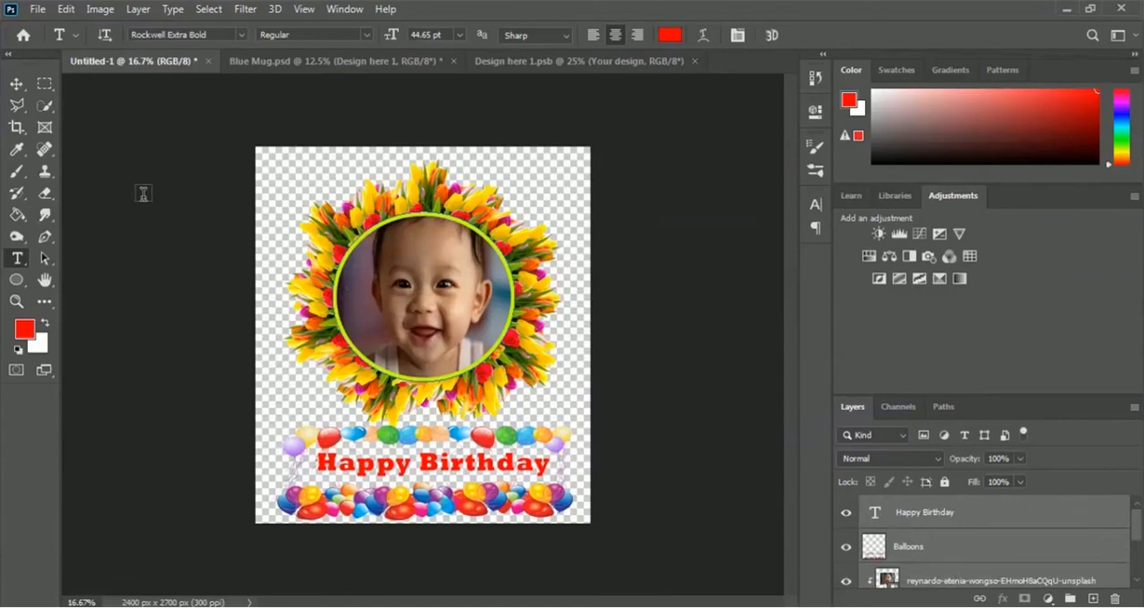
{"action": "left_click", "coordinate": [16, 84]}
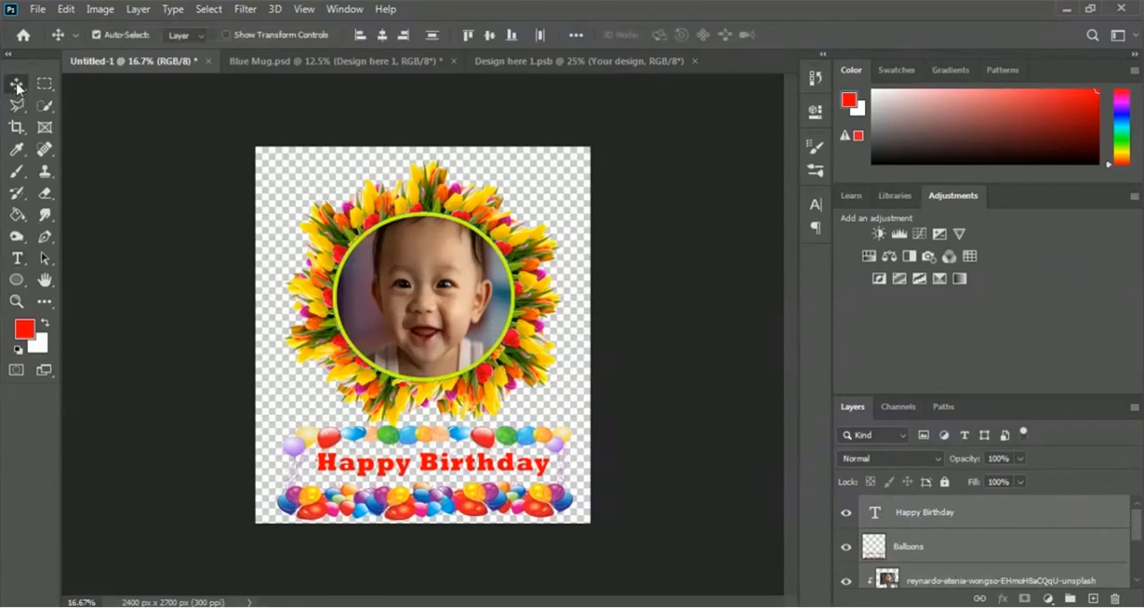
{"action": "left_click_drag", "start_coordinate": [416, 349], "coordinate": [455, 343]}
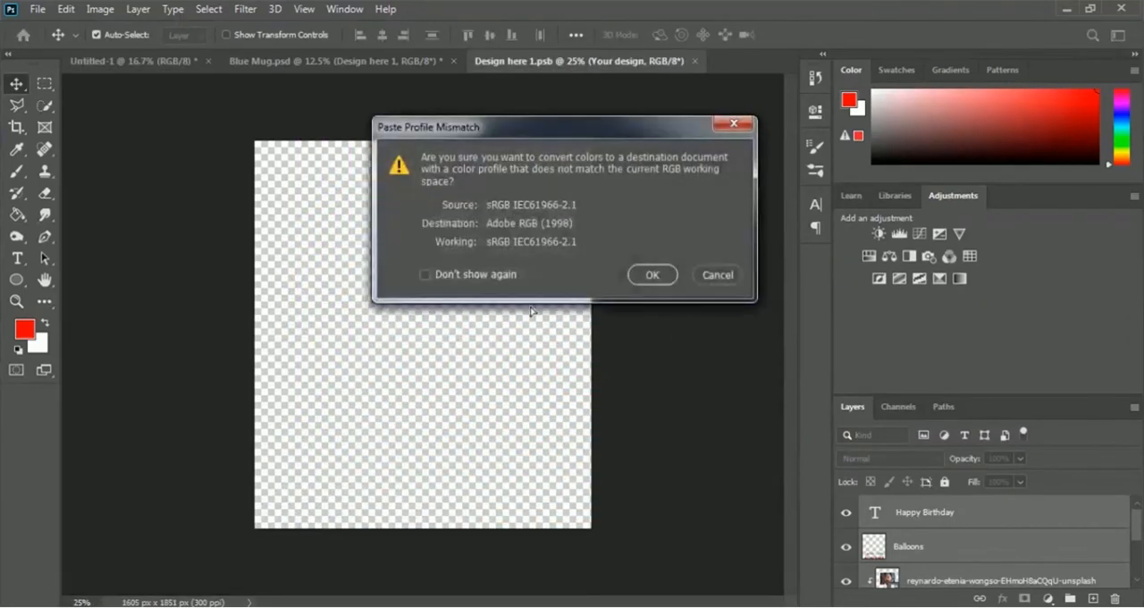
{"action": "left_click", "coordinate": [651, 274]}
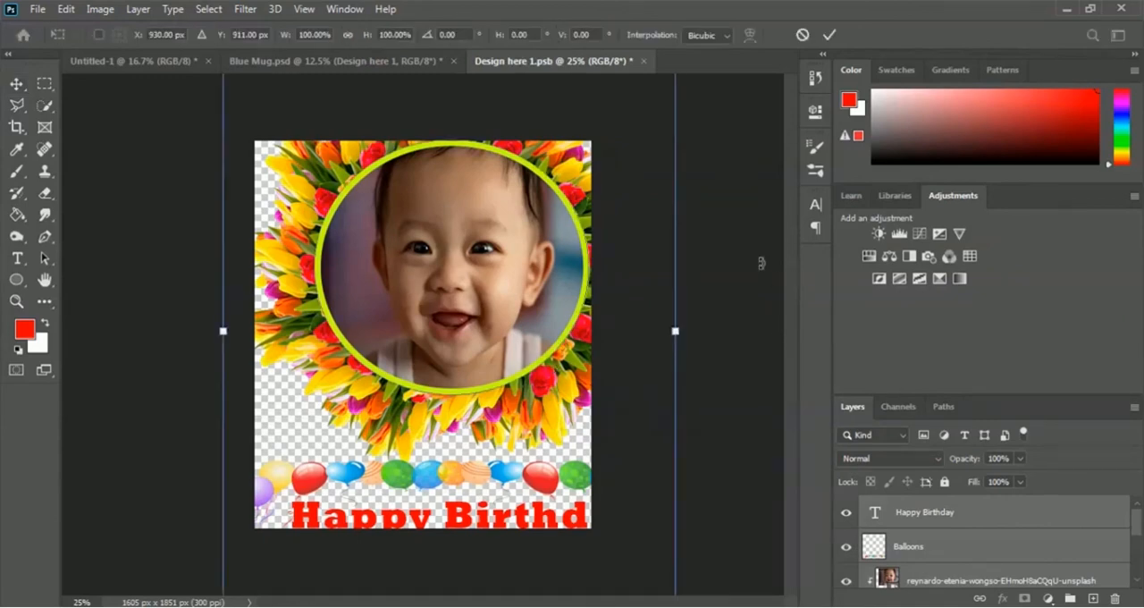
- Scale the placed design layers to about 74.31% width and 71.25% height so they fill the Design here 1.psb canvas
{"action": "key", "text": "ctrl+minus"}
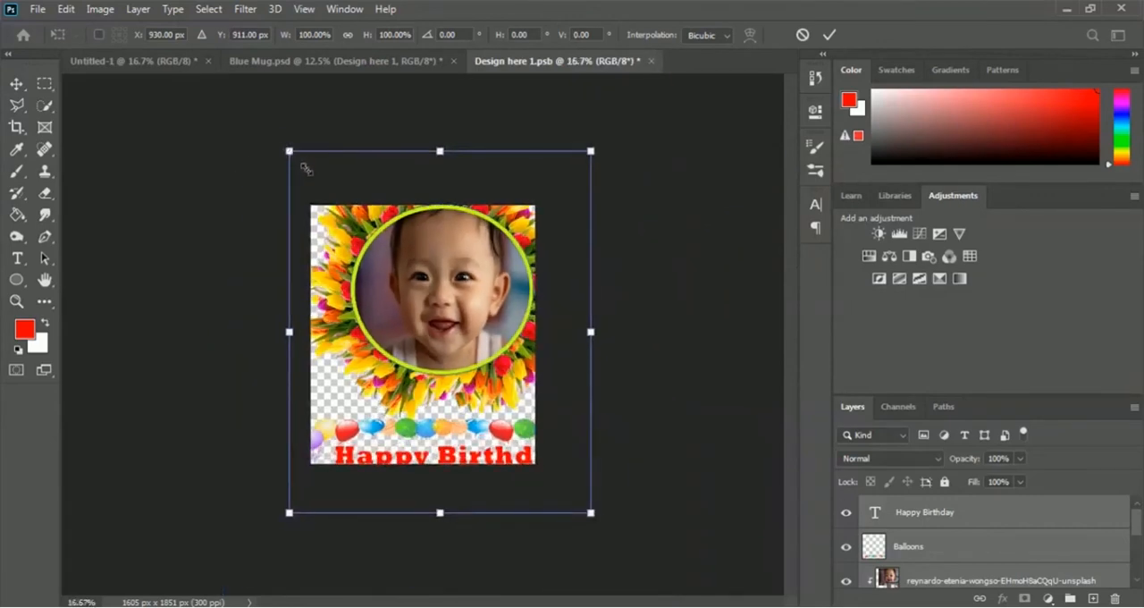
{"action": "left_click_drag", "start_coordinate": [289, 151], "coordinate": [311, 205]}
{"action": "left_click_drag", "start_coordinate": [590, 512], "coordinate": [535, 461]}
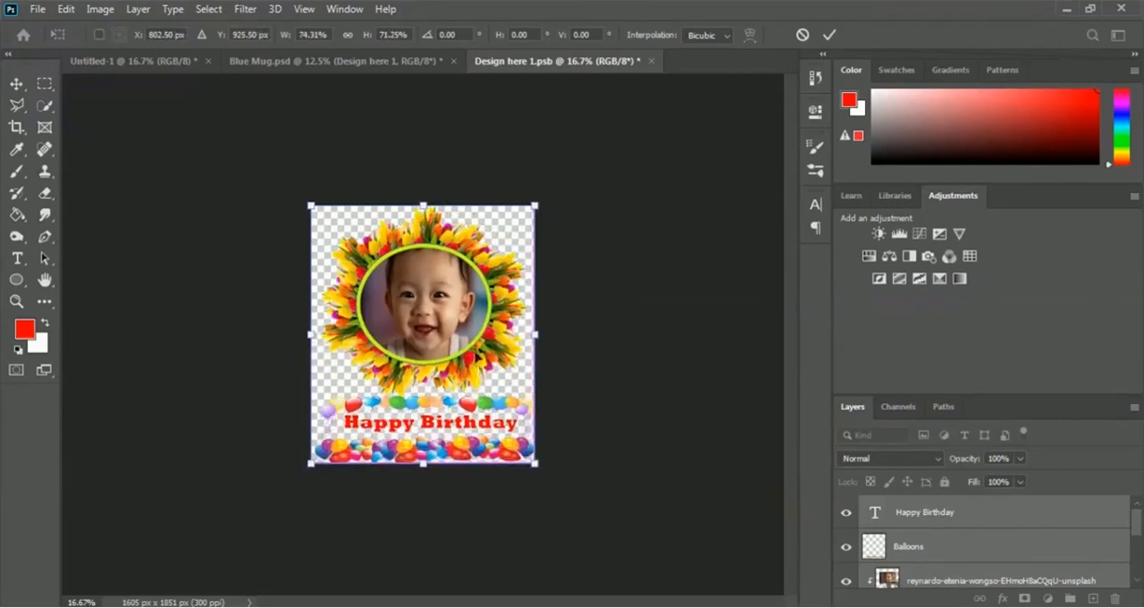
{"action": "key", "text": "Return"}
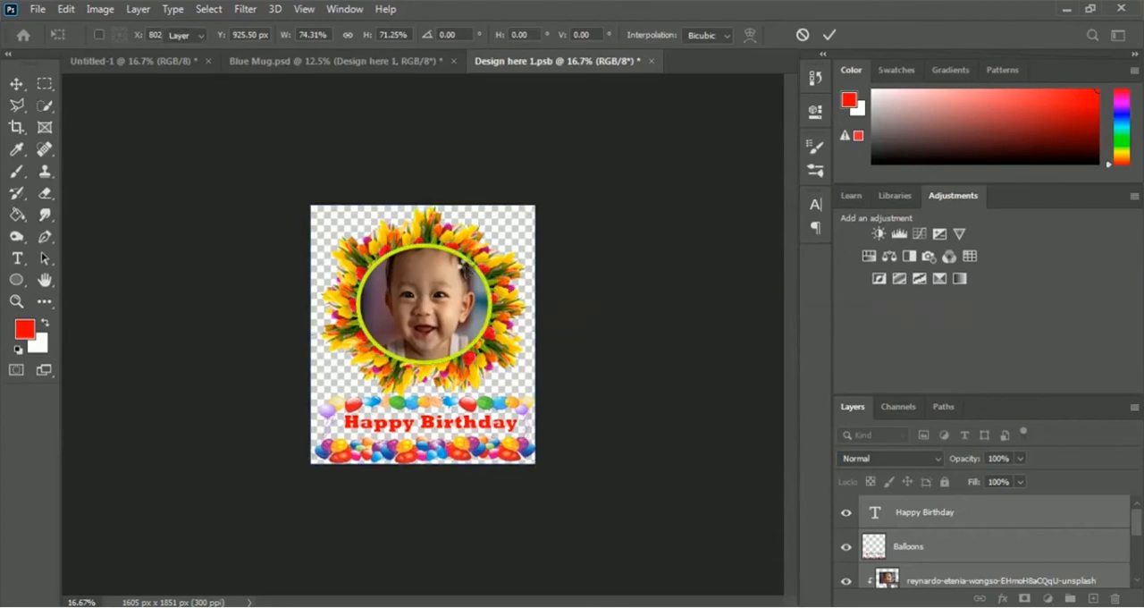
- Save the Design here 1.psb contents and return to the Blue Mug.psd mockup
{"action": "key", "text": "ctrl+plus"}
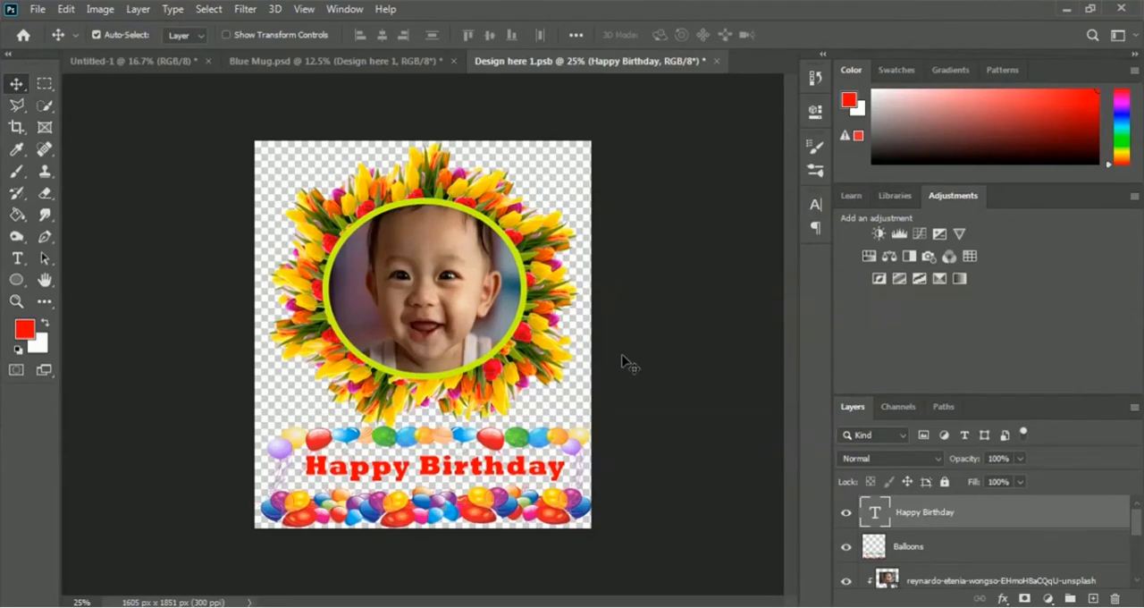
{"action": "key", "text": "ctrl+s"}
{"action": "left_click", "coordinate": [343, 65]}
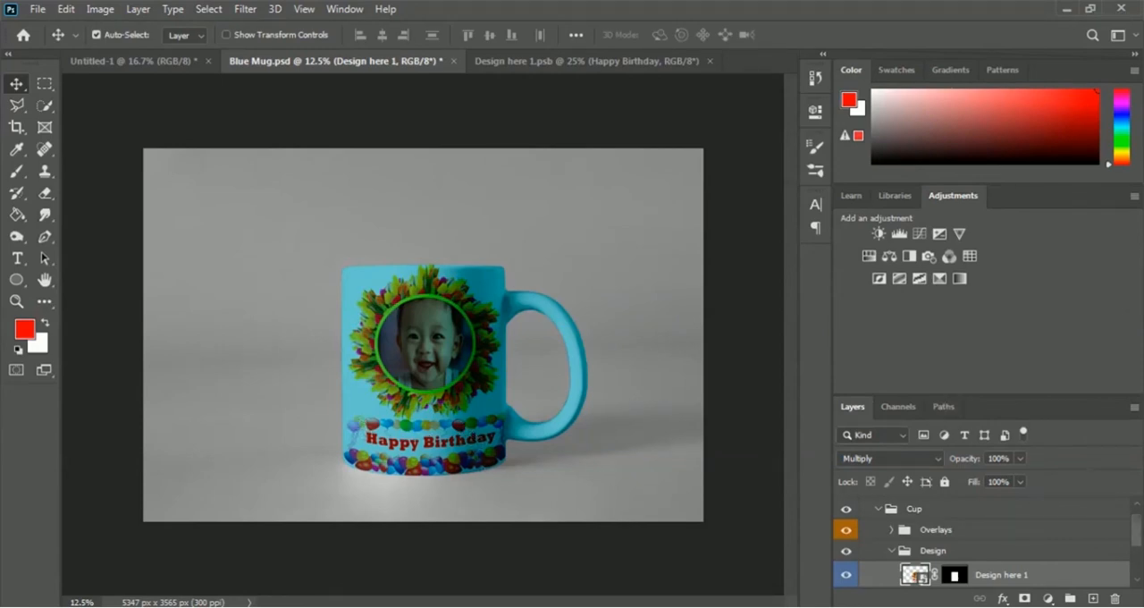
- Hide the Your color layer in the Design group and inspect the mug up close
{"action": "left_click_drag", "start_coordinate": [1139, 535], "coordinate": [1141, 554]}
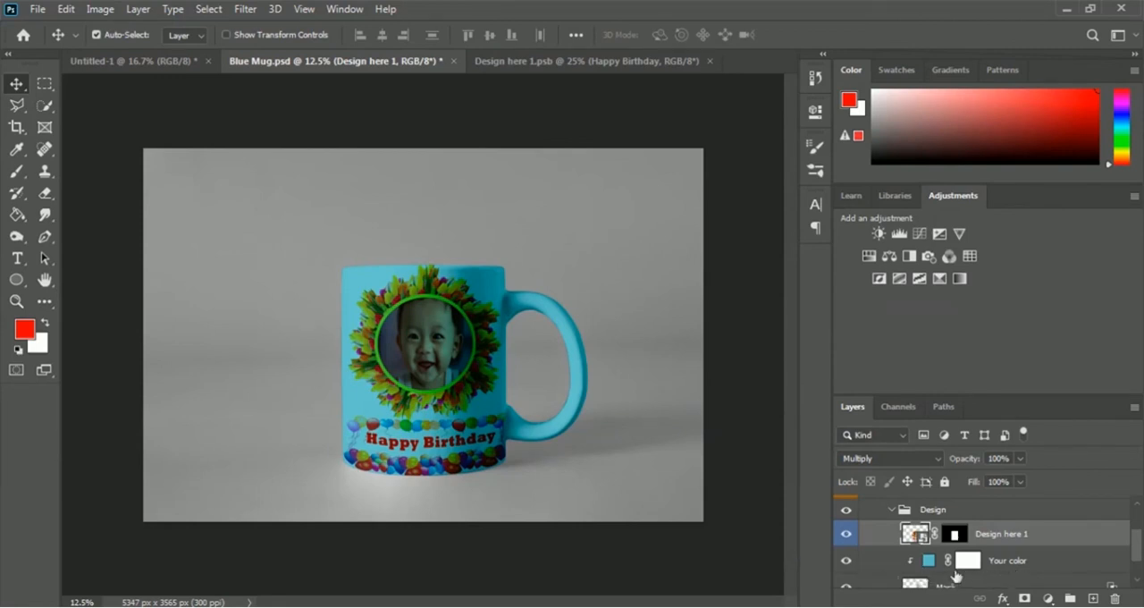
{"action": "left_click", "coordinate": [847, 563]}
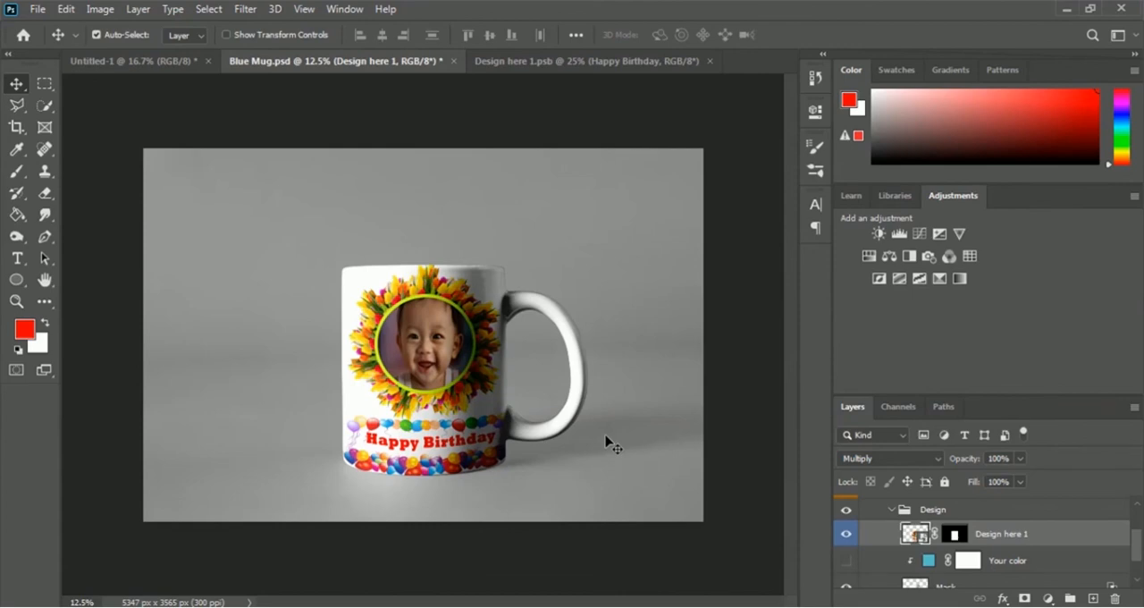
{"action": "key", "text": "ctrl+plus"}
{"action": "key", "text": "ctrl+plus"}
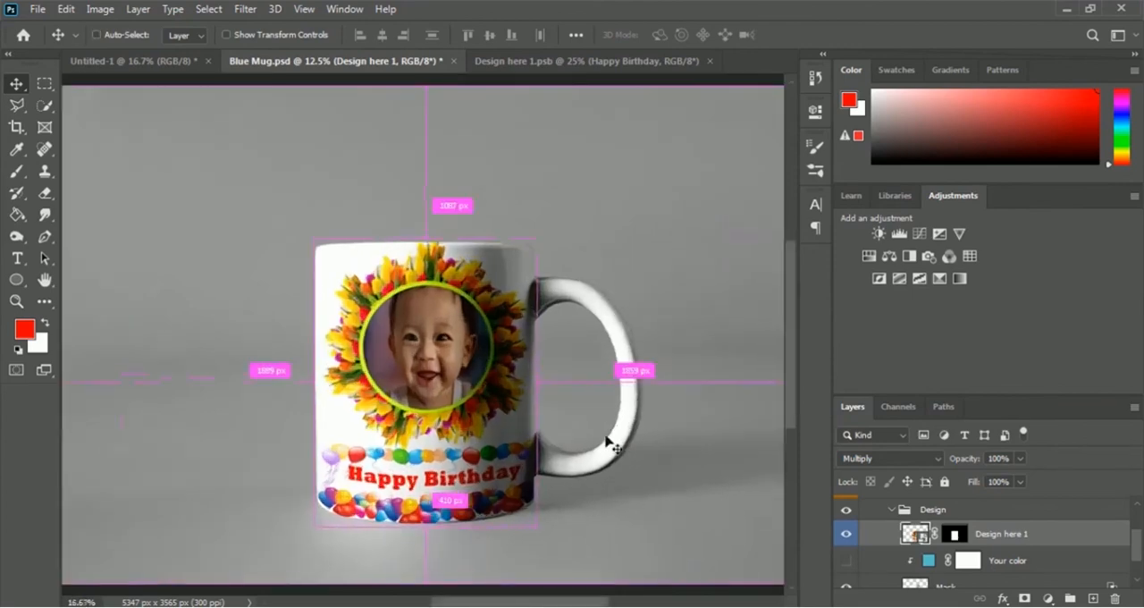
{"action": "scroll", "coordinate": [593, 402], "scroll_direction": "down", "scroll_amount": 2}
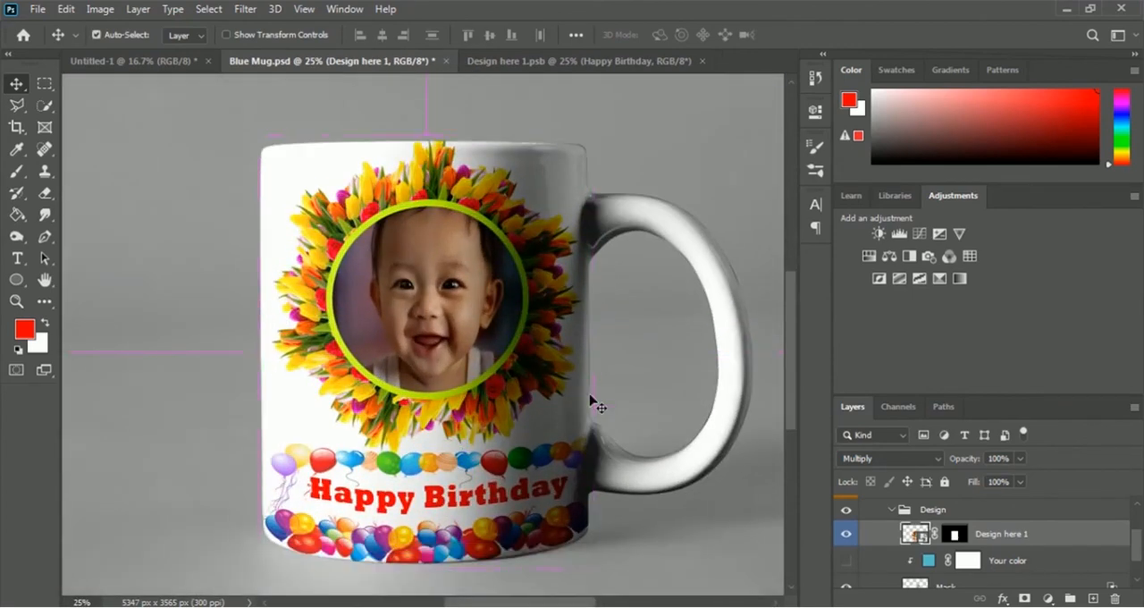